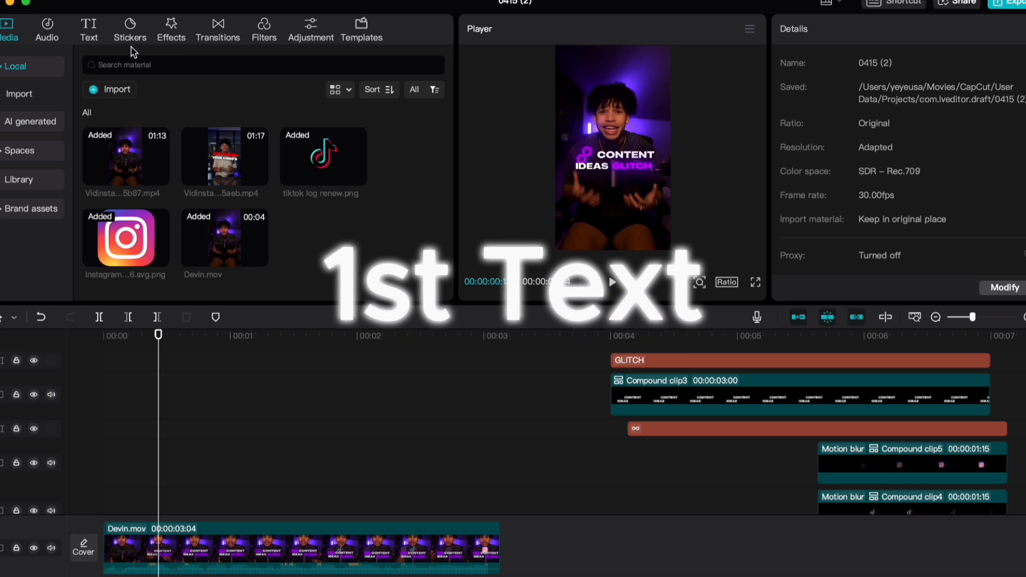
# Step: Add a default text clip at the start of the timeline reading CONTENT and IDEAS on two lines
pyautogui.click(89, 32)
pyautogui.moveTo(96, 131); pyautogui.dragTo(88, 444)
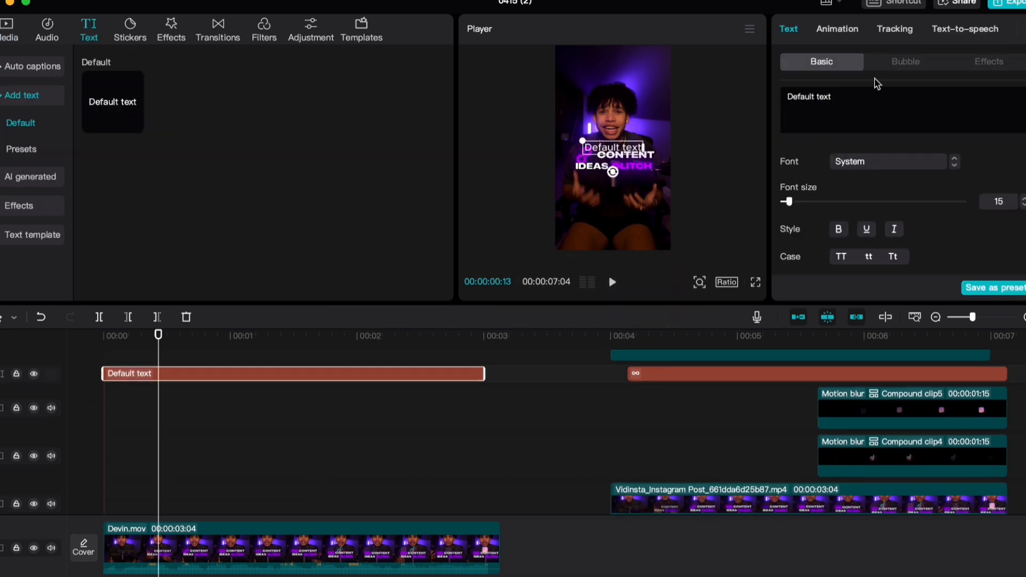
pyautogui.tripleClick(887, 96)
pyautogui.write('CONTENT')
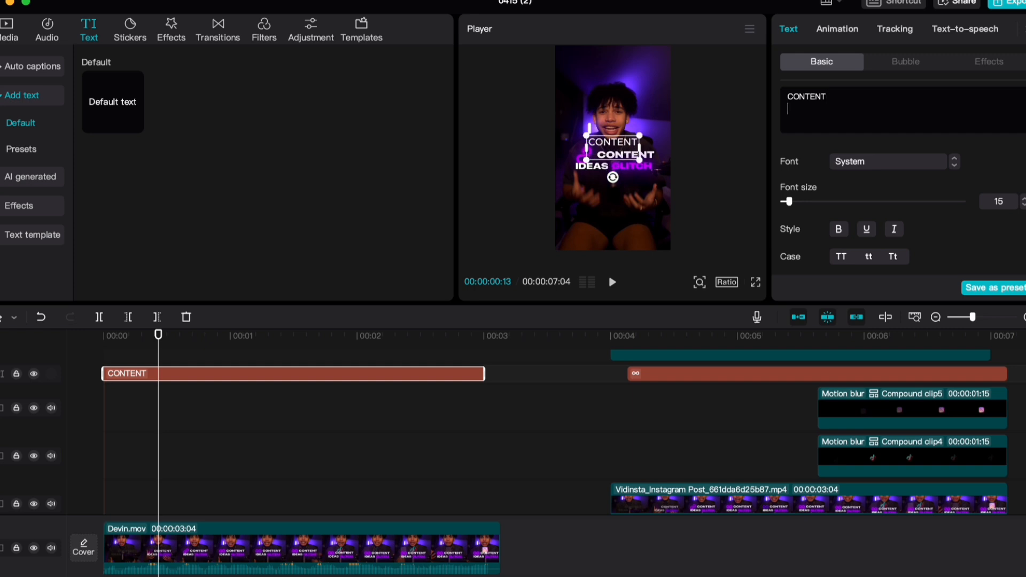
pyautogui.press('Return')
pyautogui.write('IDEAS')
# Step: Format the CONTENT IDEAS text in bold Montserrat at font size 17
pyautogui.click(909, 160)
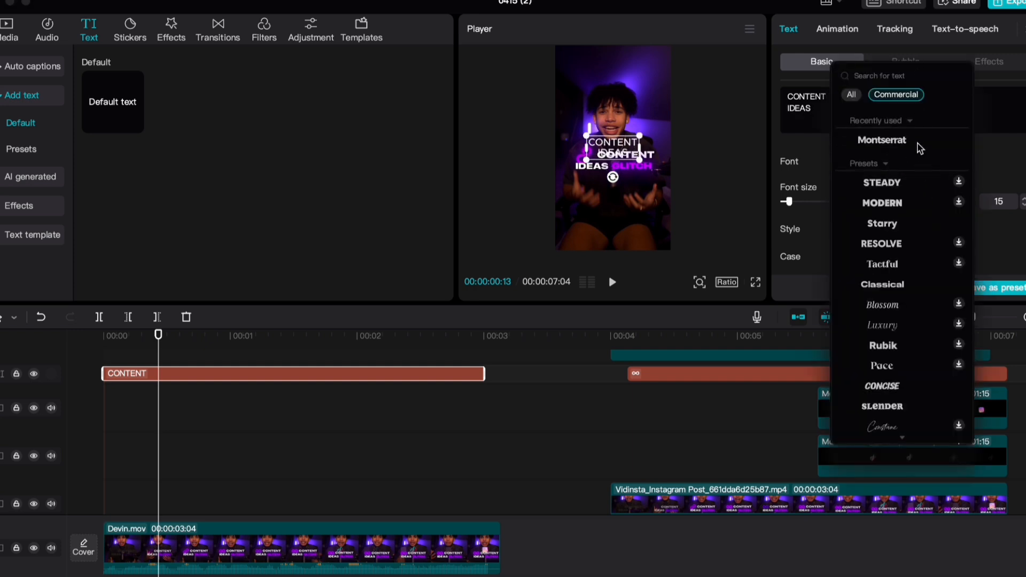
pyautogui.click(881, 140)
pyautogui.click(1022, 199)
pyautogui.click(1023, 198)
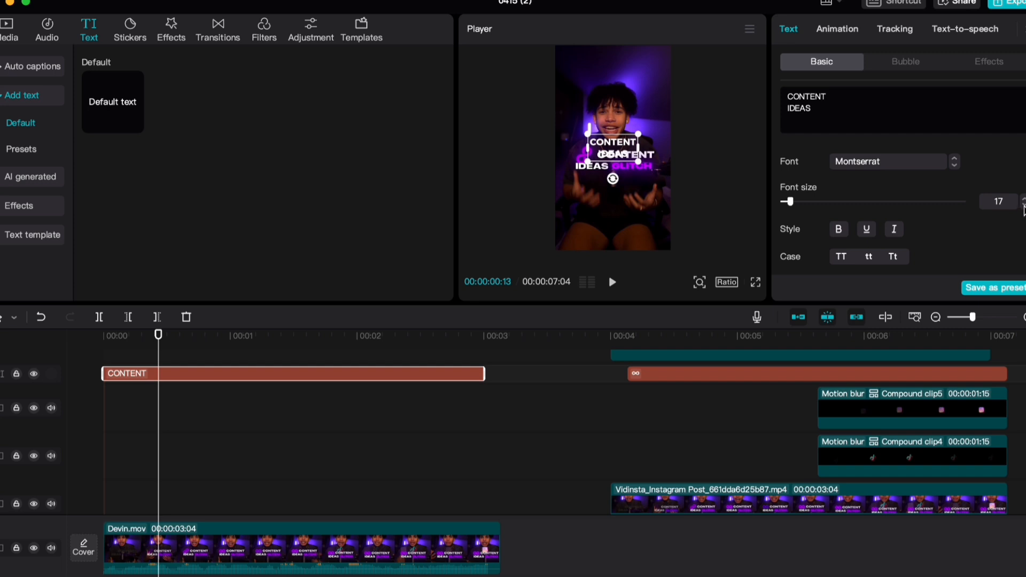
pyautogui.click(839, 230)
# Step: Turn off uniform scale, set the text's scale width to 117%, adjust its scale height, and turn uniform scale back on
pyautogui.scroll(-5, 905, 229)
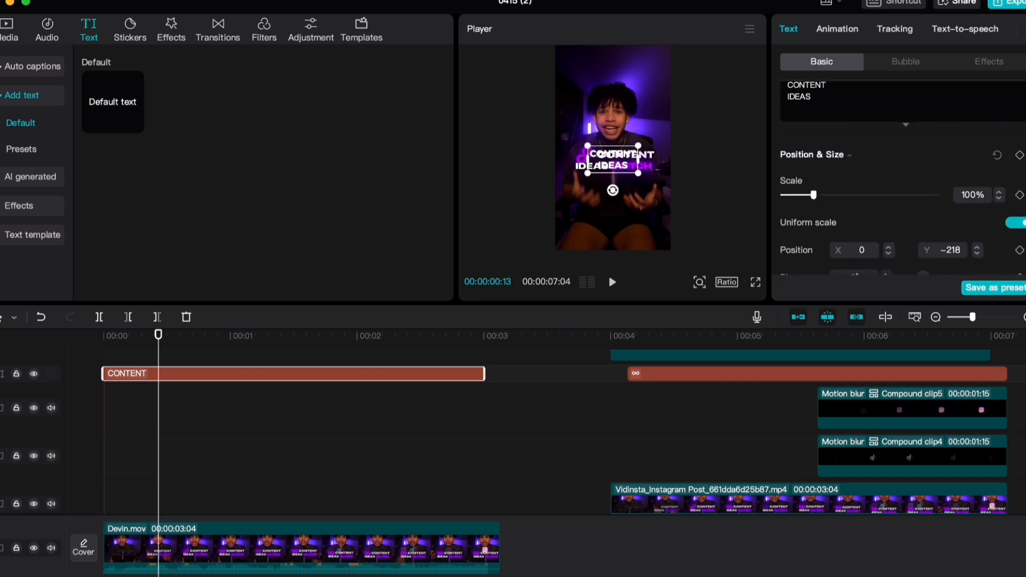
pyautogui.click(1023, 225)
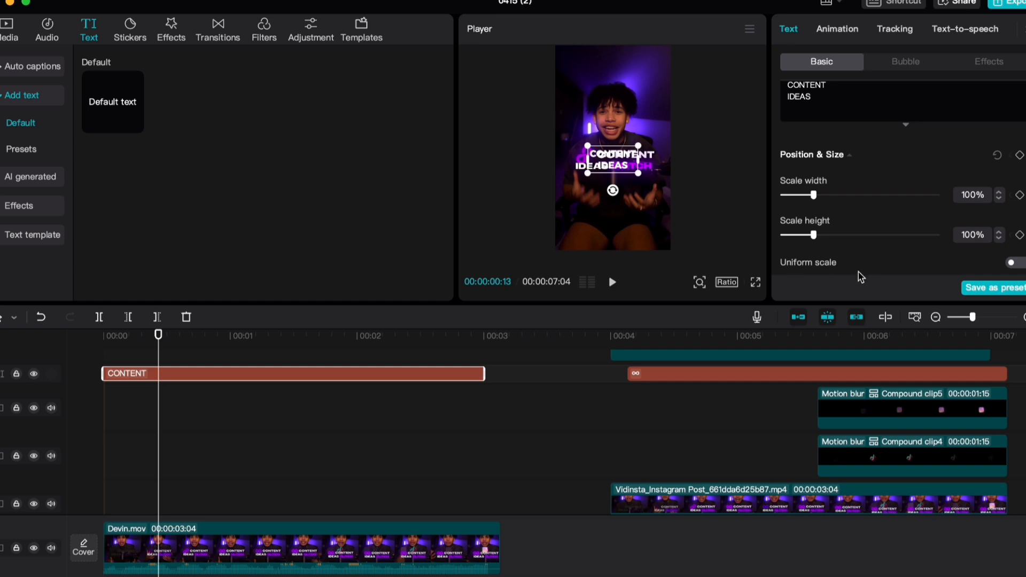
pyautogui.doubleClick(975, 193)
pyautogui.write('11')
pyautogui.moveTo(975, 240); pyautogui.dragTo(944, 239)
pyautogui.press('Return')
pyautogui.click(1017, 262)
# Step: Move the text over the reference title and indent CONTENT with spaces so both words match the reference layout
pyautogui.moveTo(613, 160); pyautogui.dragTo(627, 161)
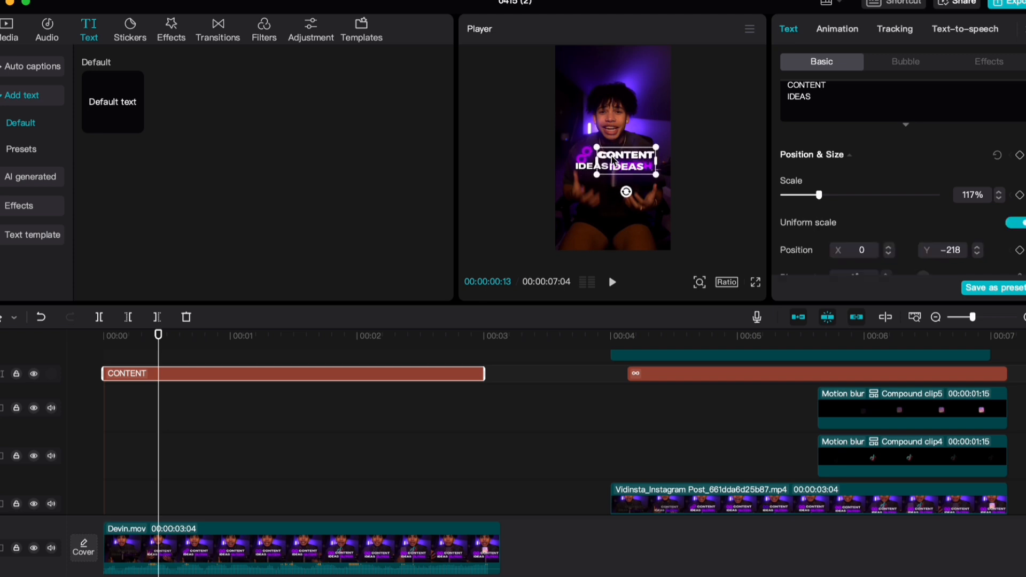
pyautogui.scroll(5, 811, 146)
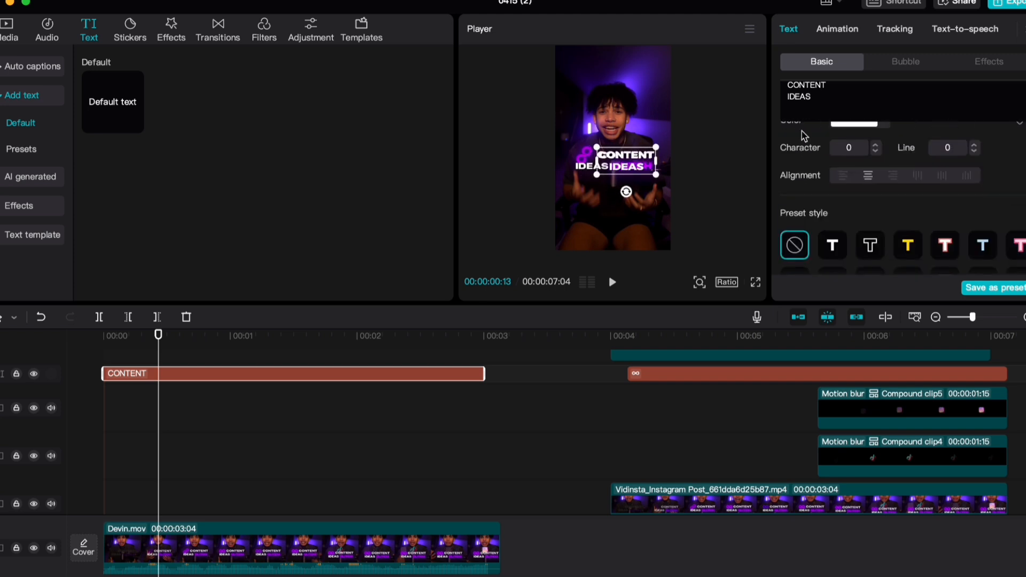
pyautogui.scroll(3, 812, 146)
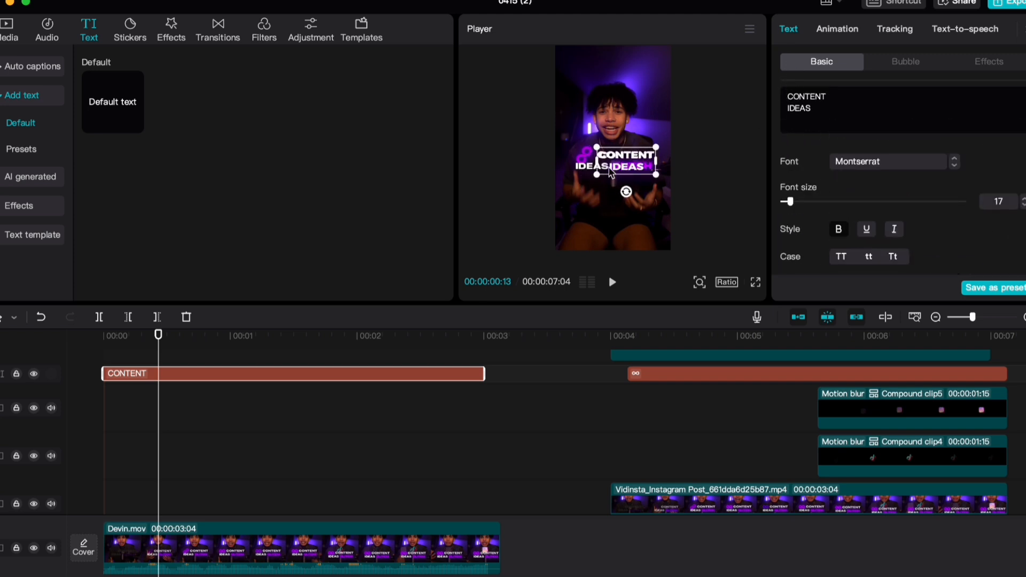
pyautogui.moveTo(611, 172); pyautogui.dragTo(579, 172)
pyautogui.click(788, 97)
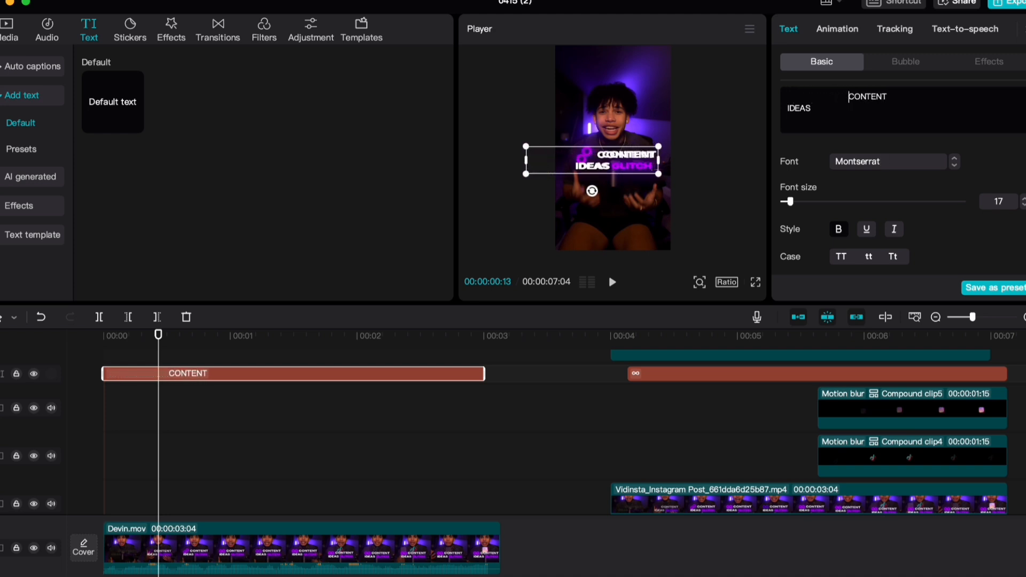
pyautogui.scroll(5, 603, 149)
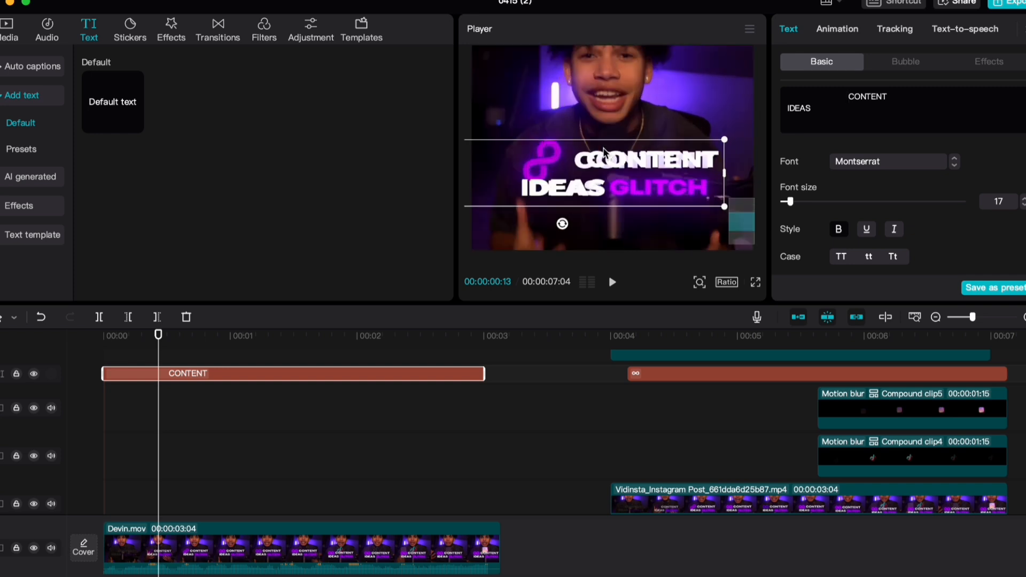
pyautogui.press('BackSpace')
pyautogui.press('BackSpace')
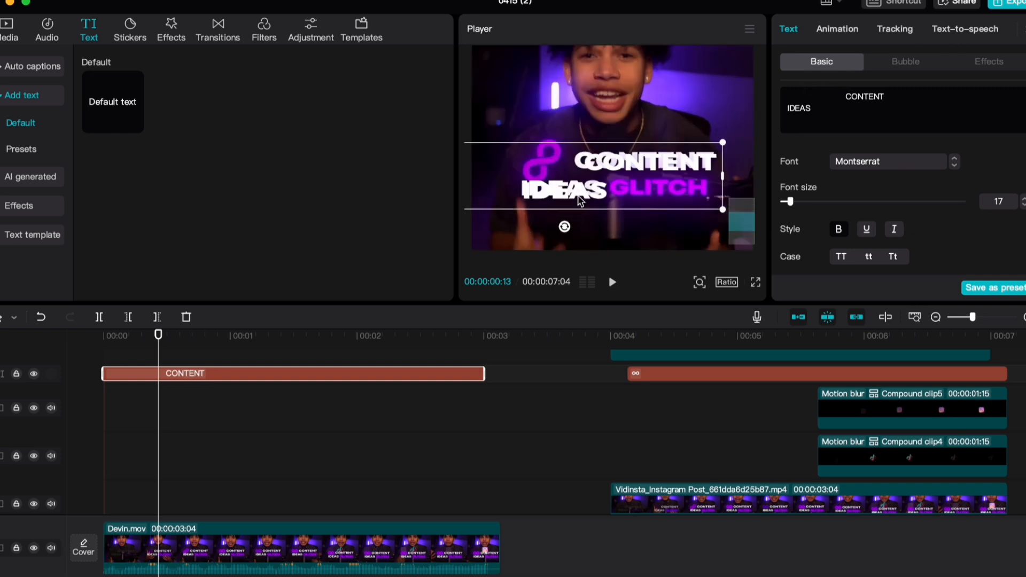
# Step: Enable a white glow on the CONTENT IDEAS text with intensity 33 and range 21
pyautogui.scroll(-5, 843, 227)
pyautogui.scroll(-5, 849, 235)
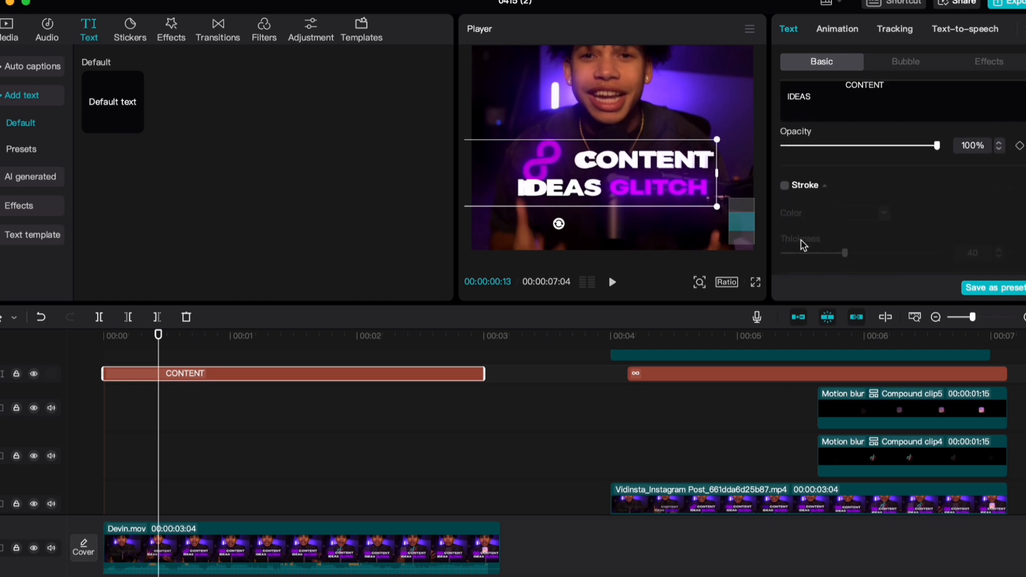
pyautogui.scroll(3, 870, 247)
pyautogui.scroll(-1, 908, 256)
pyautogui.write('33')
pyautogui.press('Return')
pyautogui.scroll(-1, 897, 257)
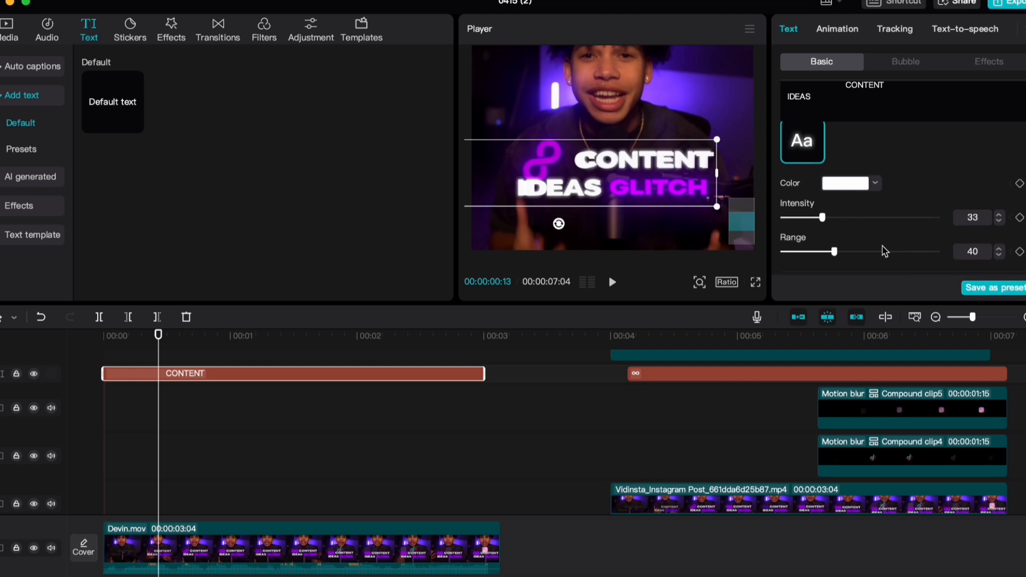
pyautogui.click(985, 248)
pyautogui.press('BackSpace')
pyautogui.press('BackSpace')
pyautogui.write('21')
pyautogui.press('Return')
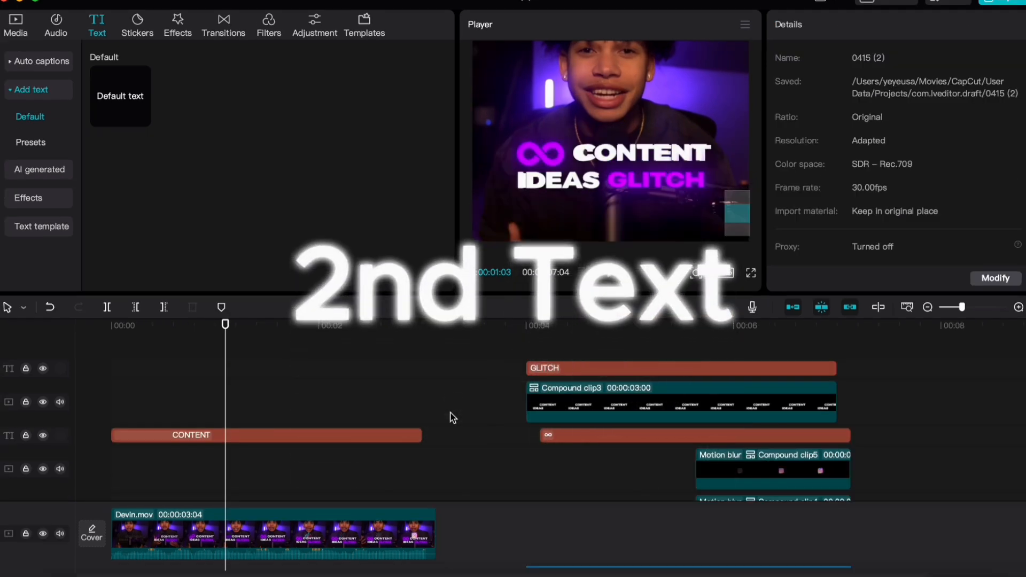
# Step: Add a second default text clip on a new track at the timeline start, reading GLITCH
pyautogui.moveTo(120, 96); pyautogui.dragTo(91, 368)
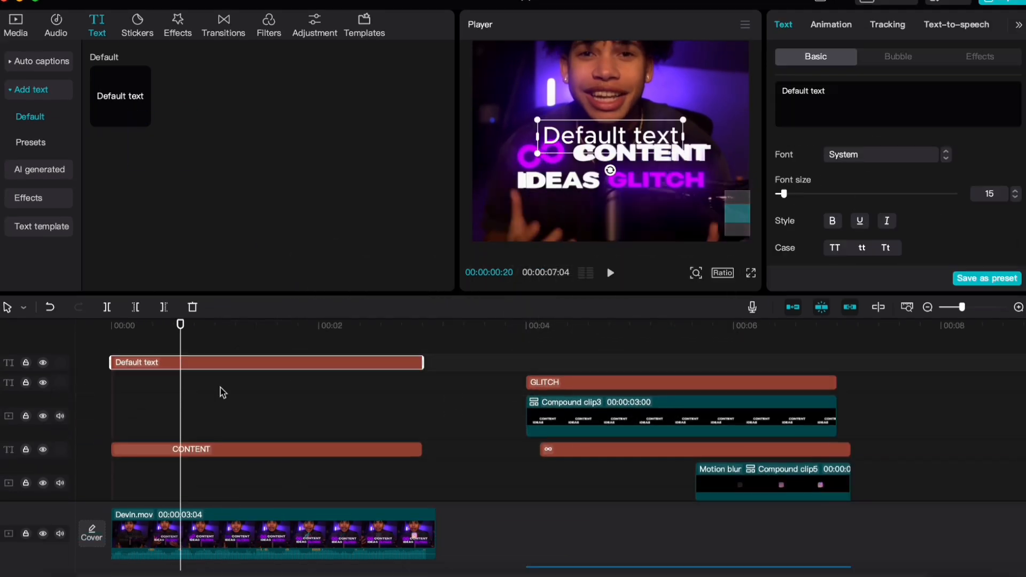
pyautogui.moveTo(850, 97); pyautogui.dragTo(675, 43)
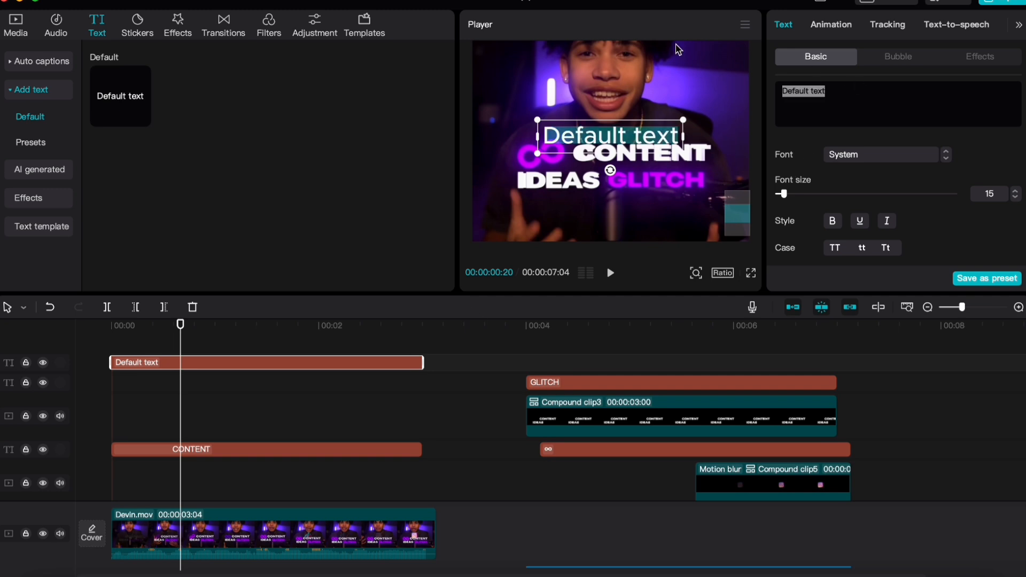
pyautogui.write('GLITCH')
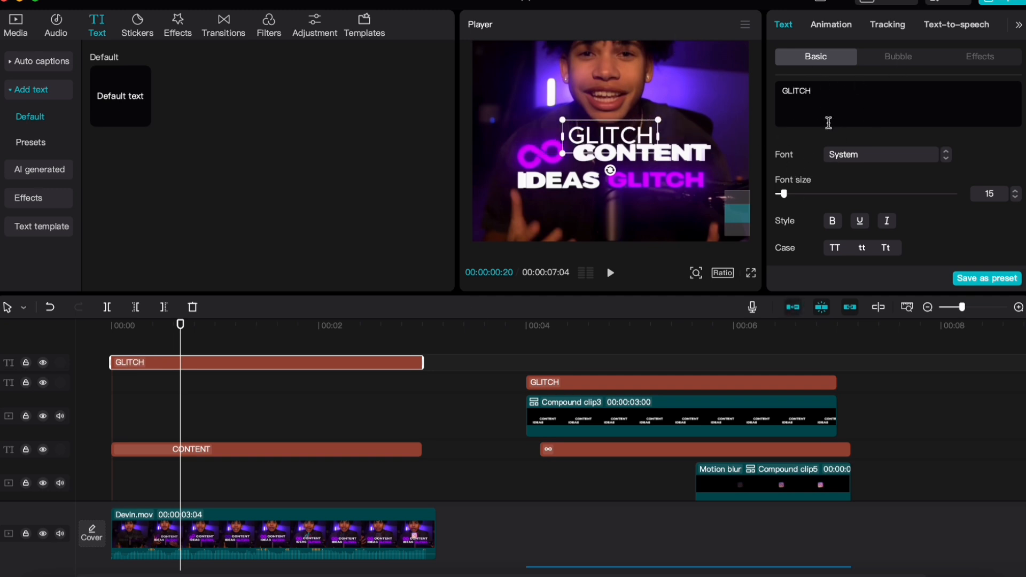
# Step: Set the new GLITCH text's font size to 17 and its color to magenta E101FE
pyautogui.click(1016, 191)
pyautogui.click(1016, 191)
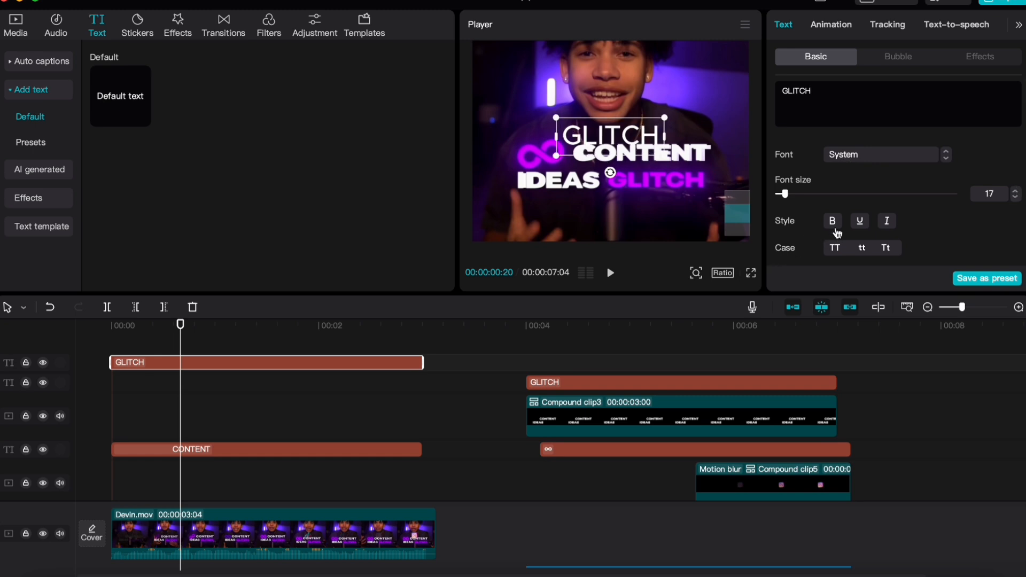
pyautogui.scroll(-3, 834, 208)
pyautogui.click(842, 168)
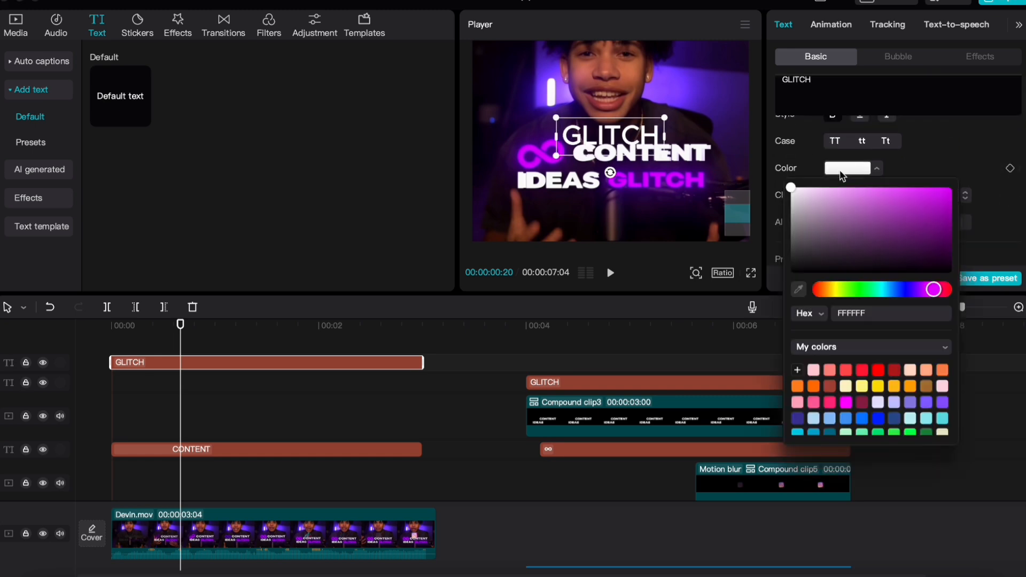
pyautogui.click(950, 188)
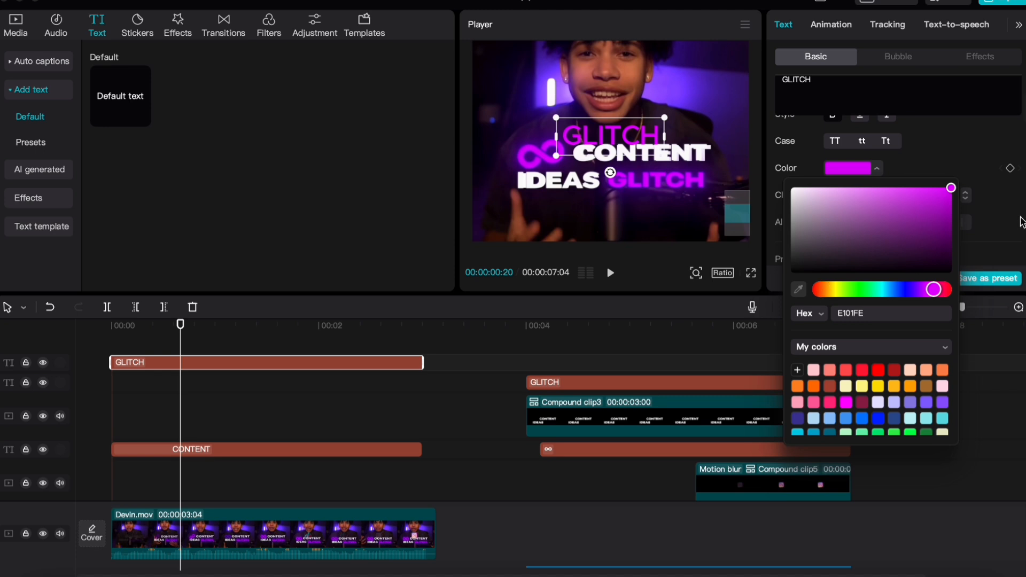
pyautogui.scroll(-2, 839, 150)
pyautogui.click(851, 128)
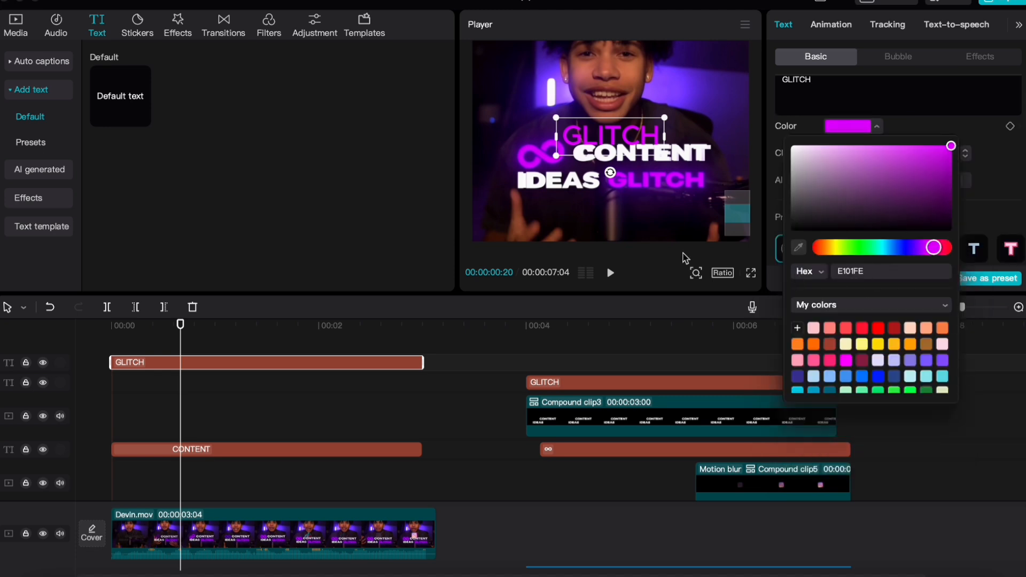
# Step: Scale the GLITCH text non-uniformly to 116% width and 98% height
pyautogui.scroll(-3, 935, 203)
pyautogui.click(962, 184)
pyautogui.write('116')
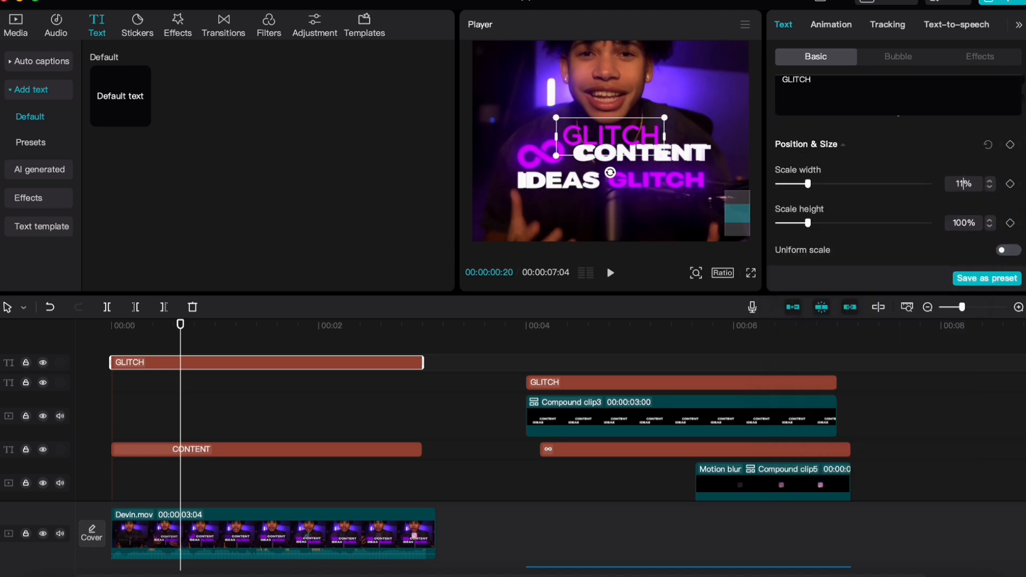
pyautogui.press('Return')
pyautogui.click(961, 223)
pyautogui.write('98')
pyautogui.press('Return')
# Step: Change the GLITCH text's font to Montserrat and place it over the reference word GLITCH
pyautogui.scroll(5, 895, 160)
pyautogui.click(895, 147)
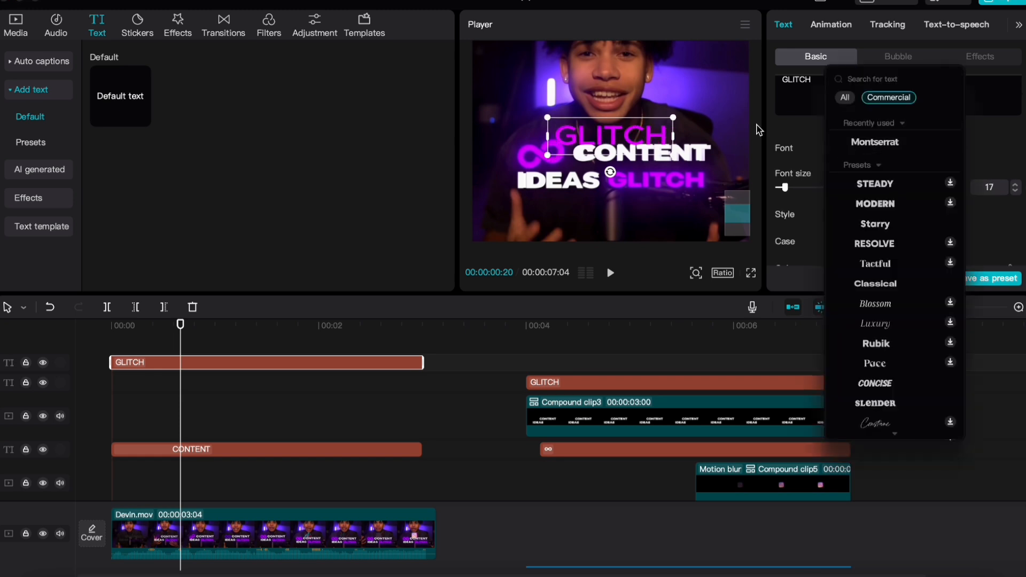
pyautogui.click(886, 145)
# Step: Enable a glow on the GLITCH text with intensity 59 and range 52
pyautogui.scroll(-5, 833, 177)
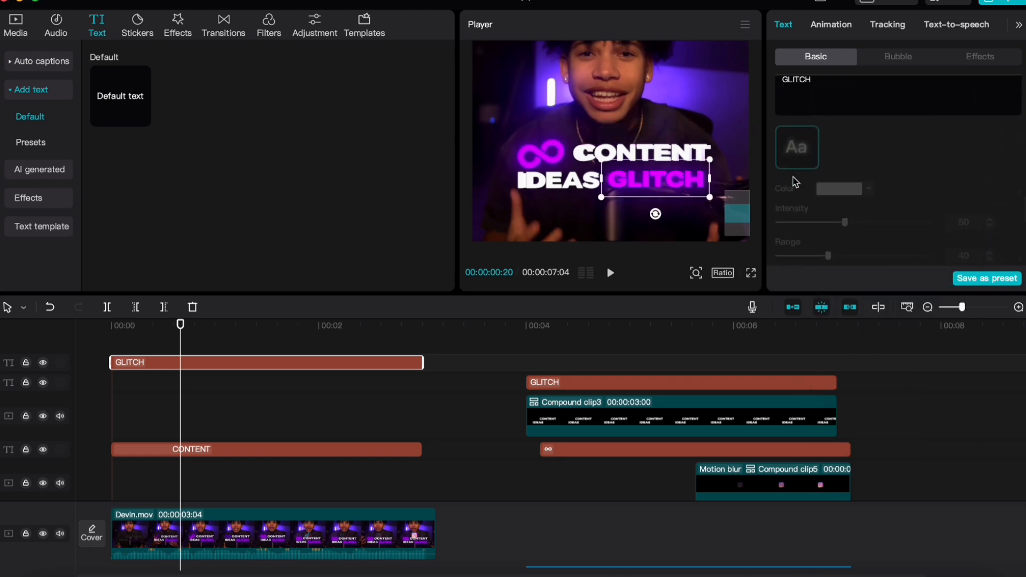
pyautogui.scroll(2, 795, 182)
pyautogui.click(779, 155)
pyautogui.scroll(-2, 855, 187)
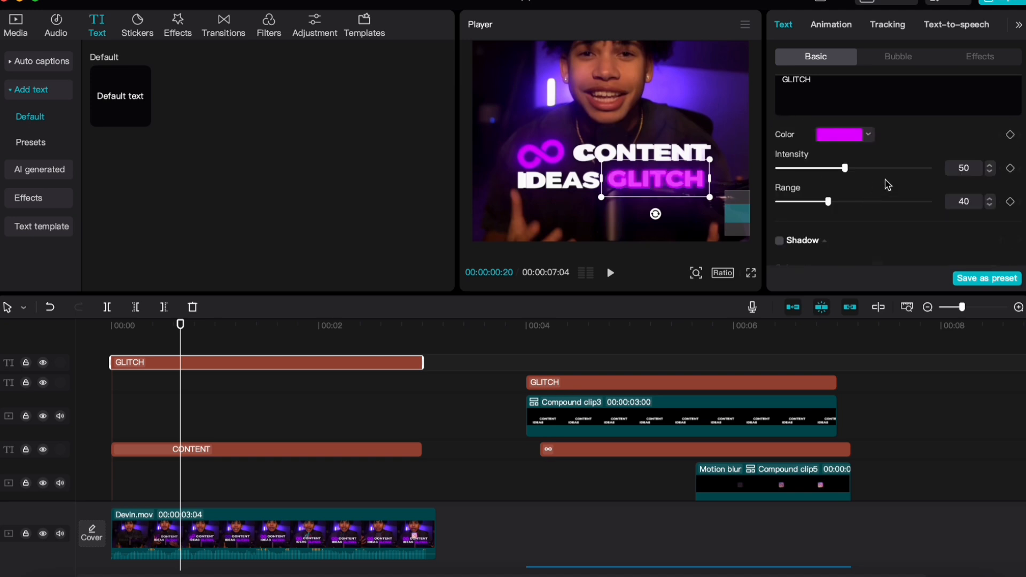
pyautogui.press('Tab')
pyautogui.write('52')
# Step: Set the GLITCH text's glow color to hex 8400FE
pyautogui.click(836, 135)
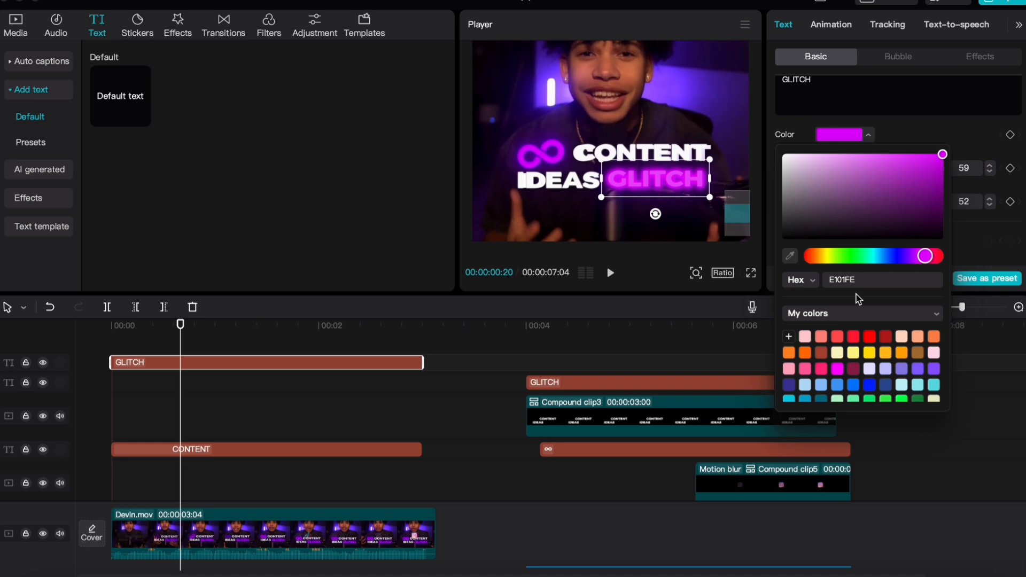
pyautogui.doubleClick(864, 282)
pyautogui.write('8400FE')
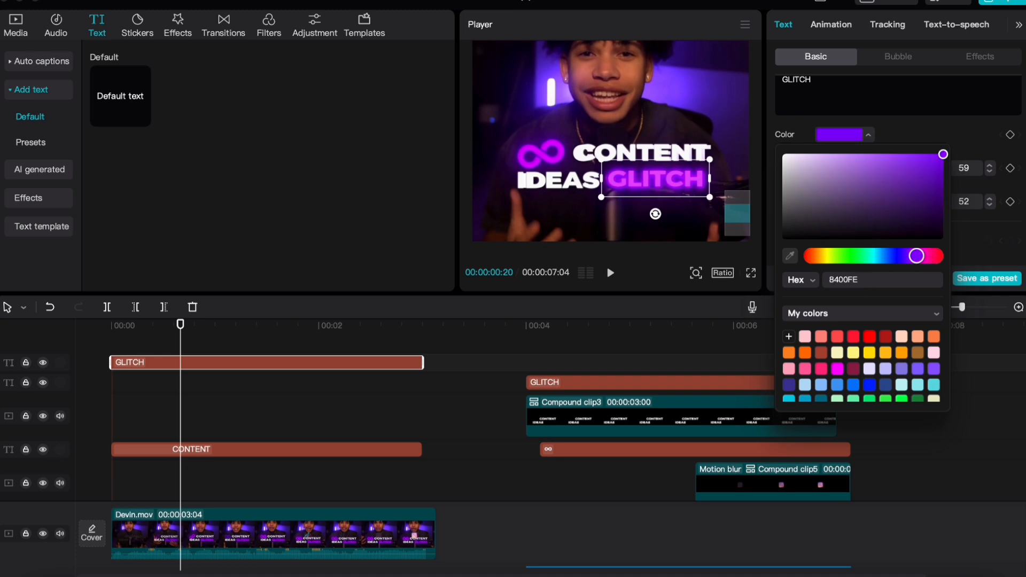
pyautogui.click(989, 260)
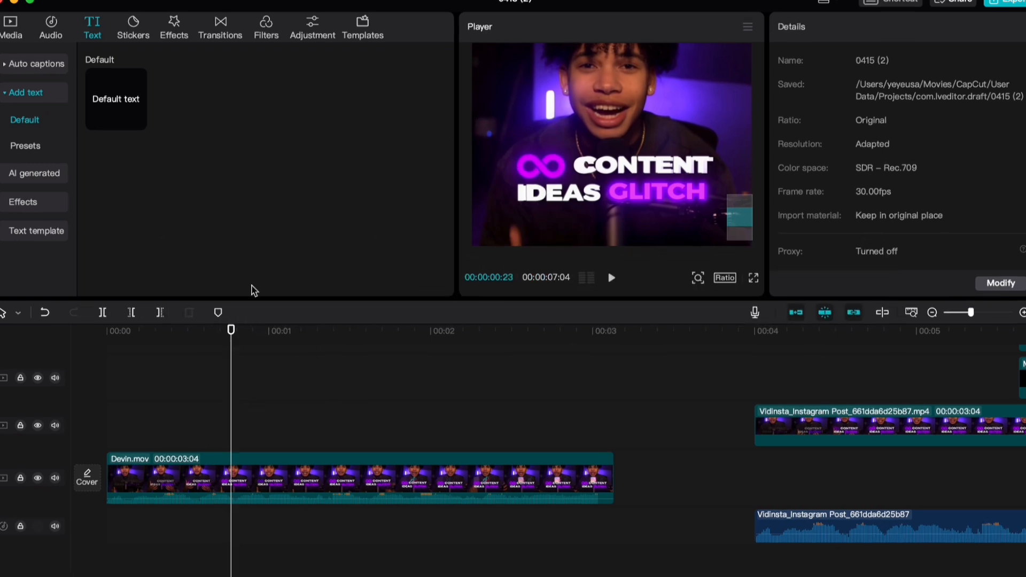
# Step: Add a third text clip at the timeline start containing ∞ and place it over the reference infinity symbol
pyautogui.moveTo(120, 103); pyautogui.dragTo(106, 368)
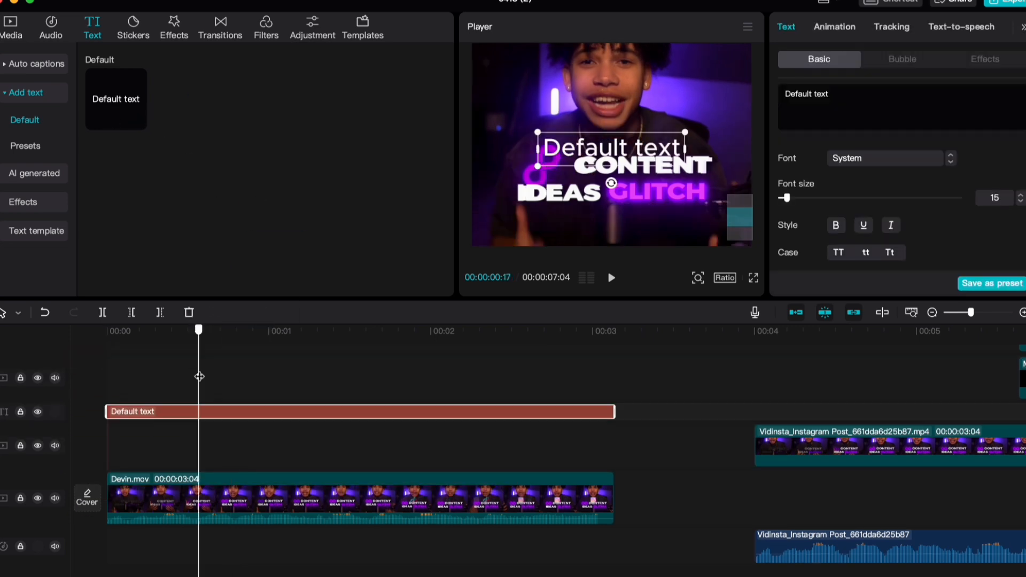
pyautogui.moveTo(199, 378); pyautogui.dragTo(183, 379)
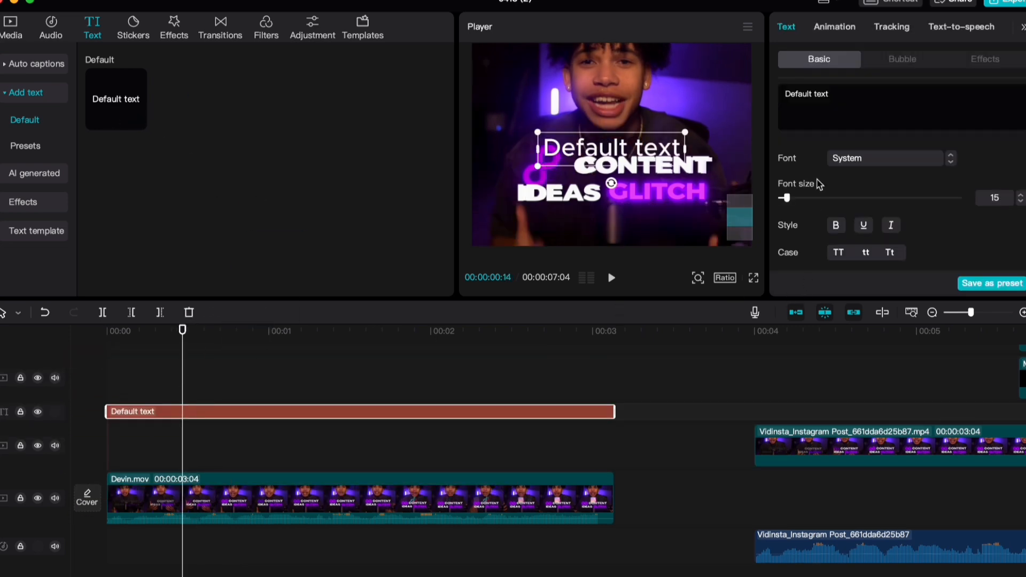
pyautogui.moveTo(877, 97); pyautogui.dragTo(745, 90)
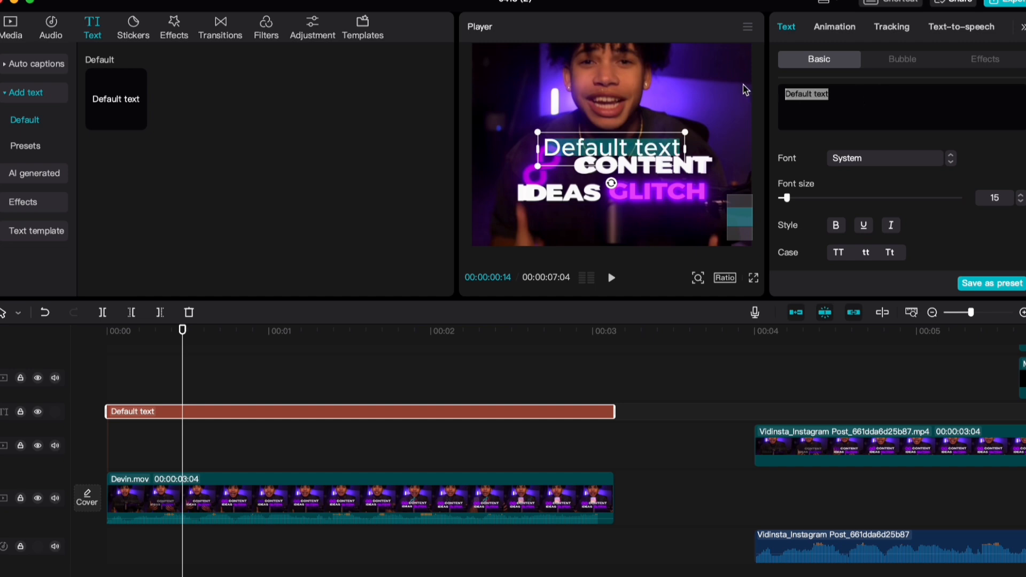
pyautogui.write('∞')
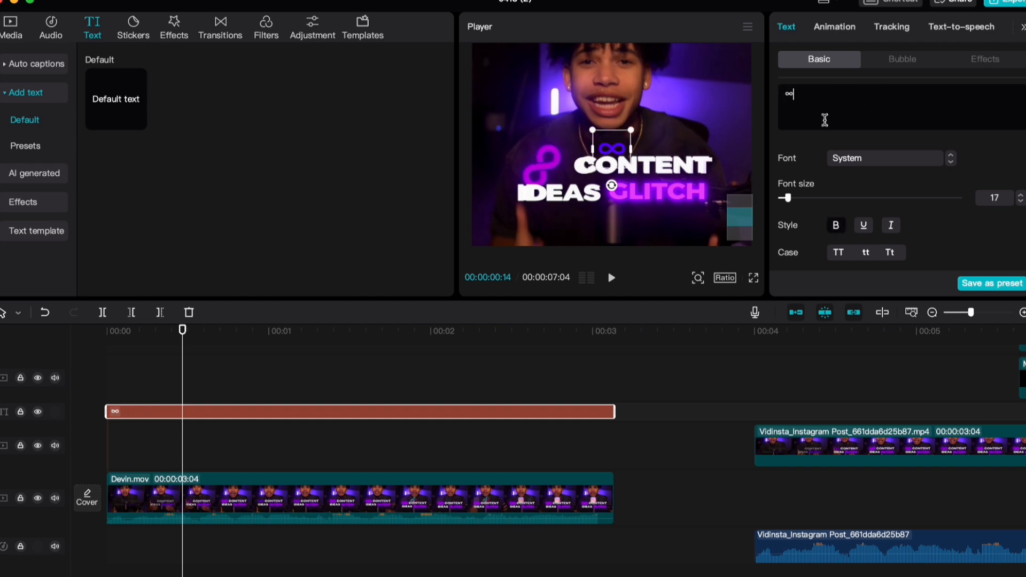
pyautogui.moveTo(610, 164); pyautogui.dragTo(536, 176)
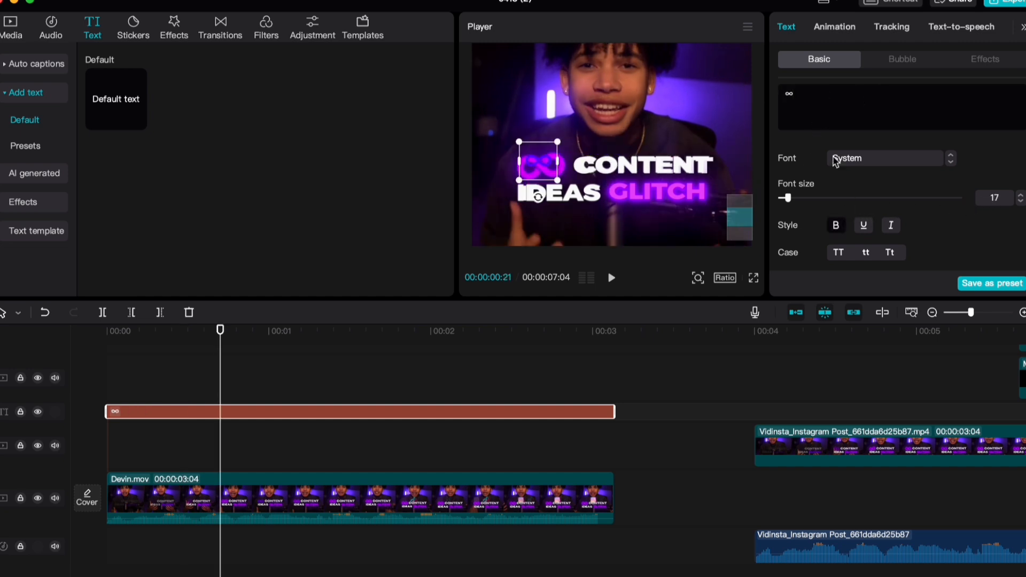
# Step: Set the ∞ text's fill color to hex BF00FA
pyautogui.scroll(-2, 839, 181)
pyautogui.scroll(-1, 832, 171)
pyautogui.click(855, 214)
pyautogui.doubleClick(872, 361)
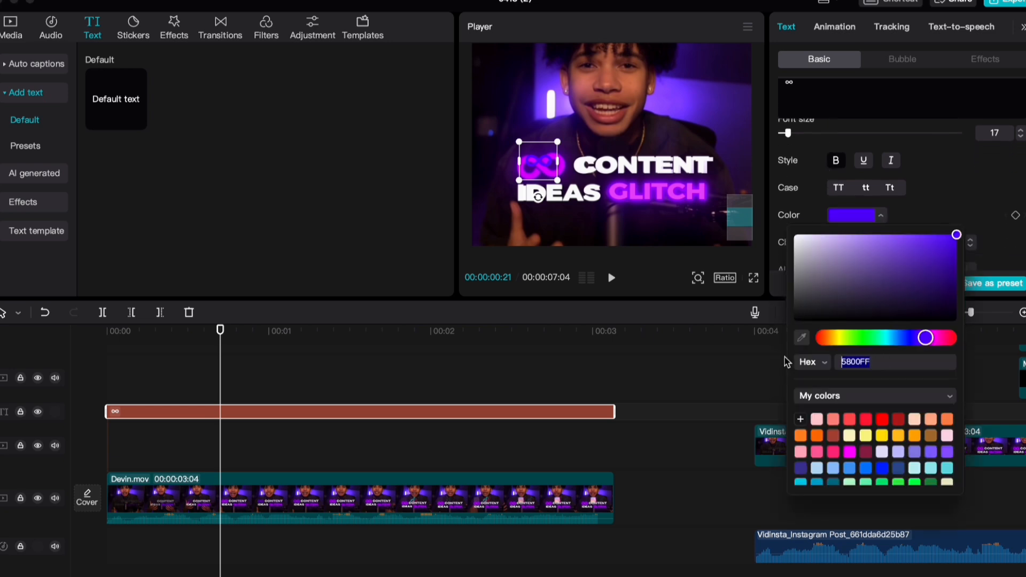
pyautogui.write('BF00FA')
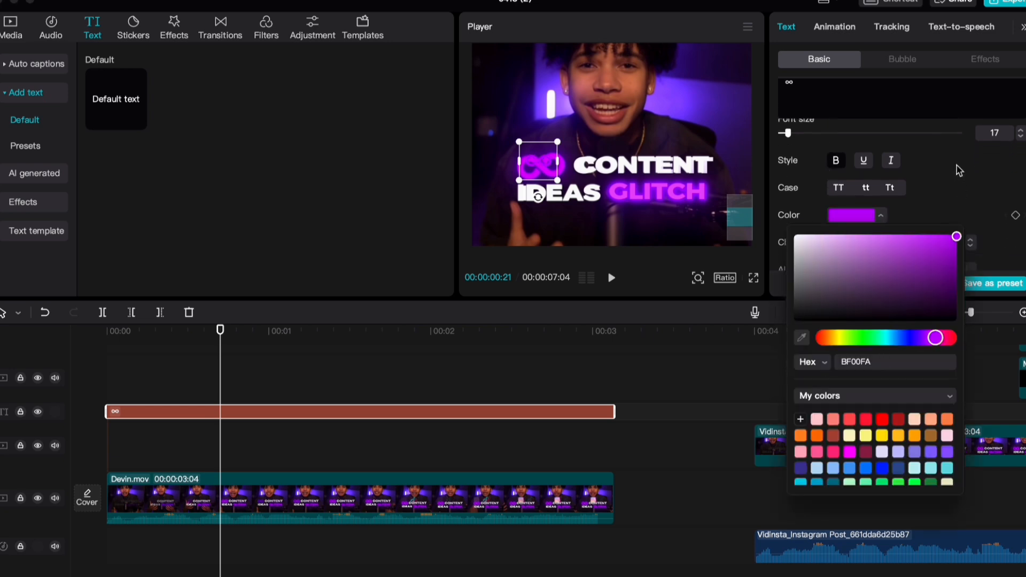
pyautogui.click(932, 192)
# Step: Scale the ∞ text to 187% and align it over the reference infinity symbol
pyautogui.moveTo(551, 171); pyautogui.dragTo(548, 154)
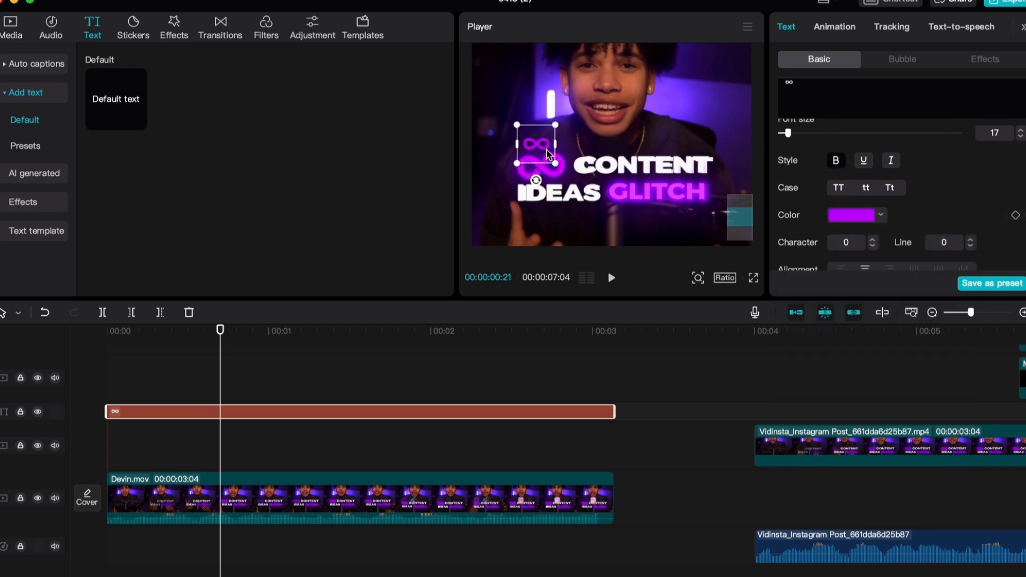
pyautogui.scroll(-5, 840, 167)
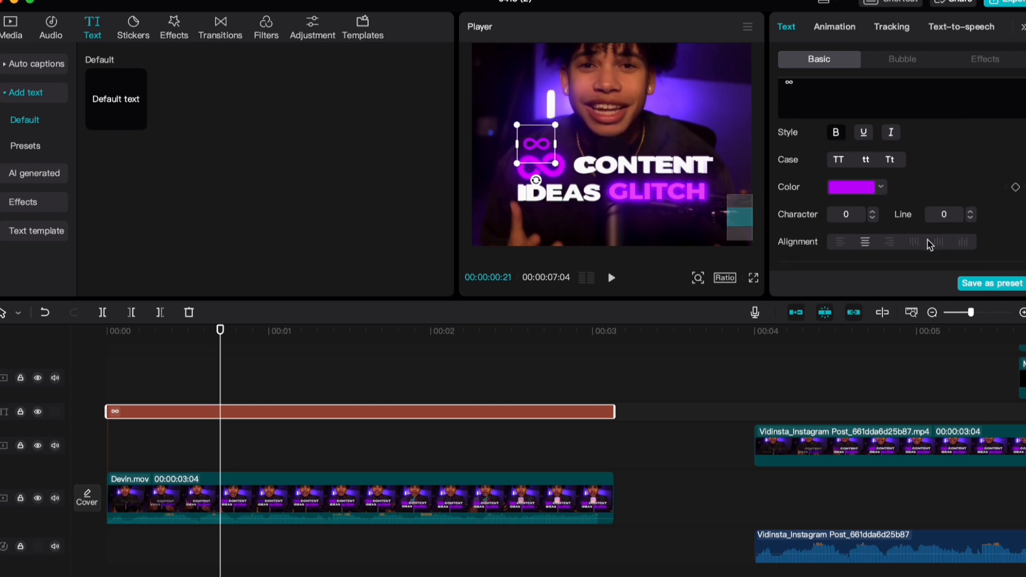
pyautogui.moveTo(923, 162); pyautogui.dragTo(891, 162)
pyautogui.write('187')
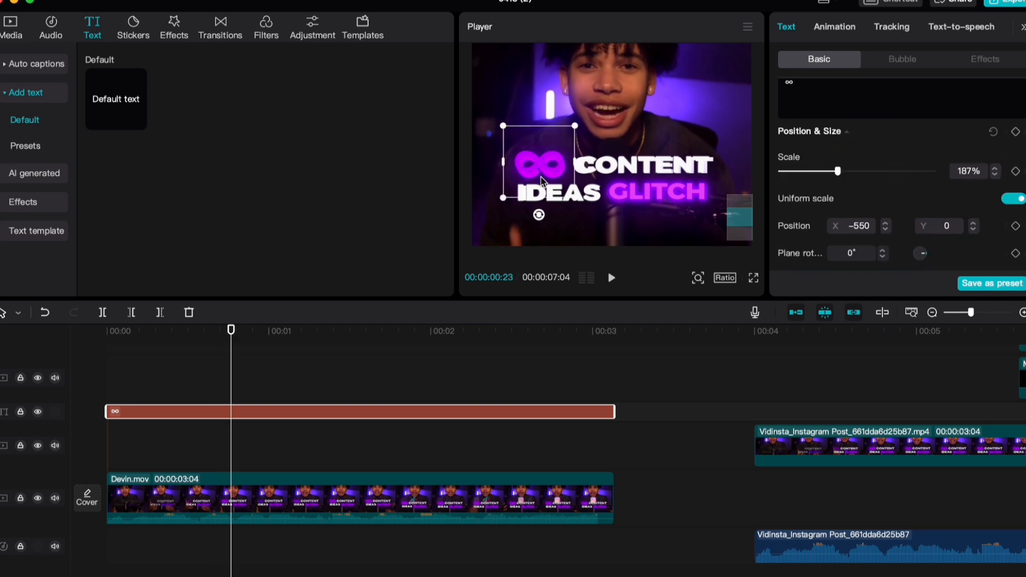
pyautogui.moveTo(541, 179); pyautogui.dragTo(545, 174)
# Step: Enable a glow on the ∞ text and shift the glow color's hue slightly toward blue
pyautogui.scroll(-5, 855, 214)
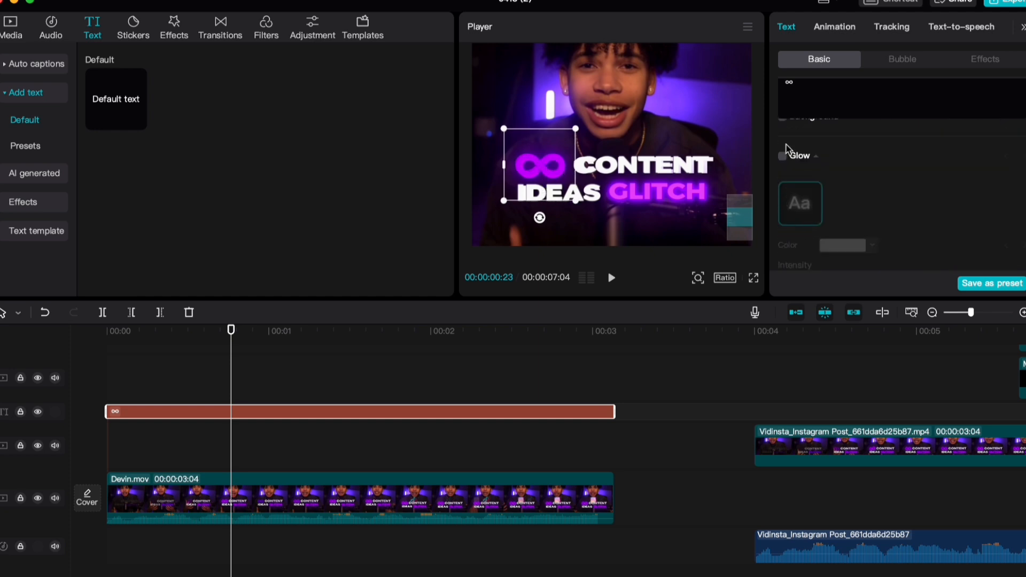
pyautogui.click(782, 162)
pyautogui.scroll(-2, 787, 159)
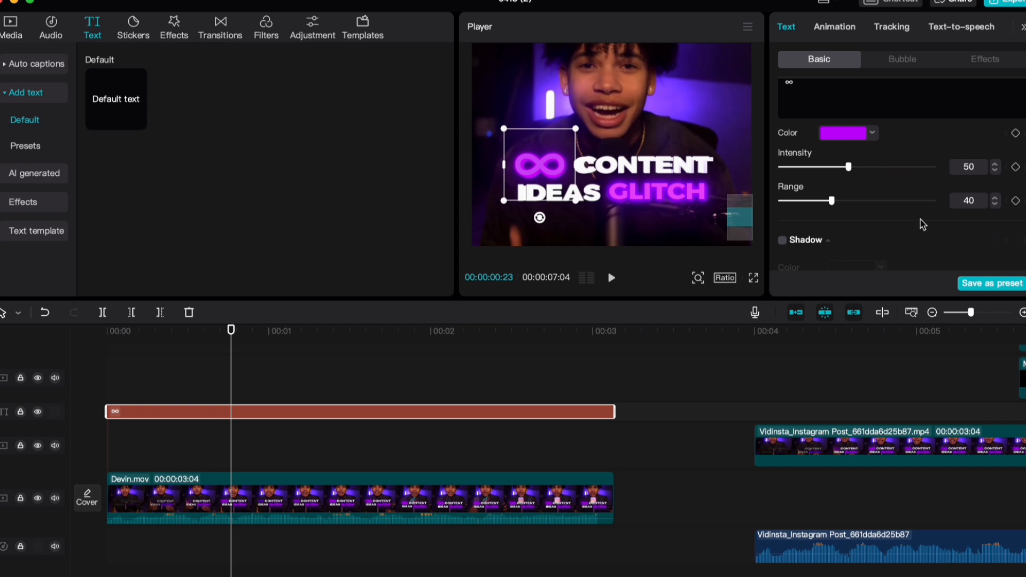
pyautogui.scroll(2, 908, 222)
pyautogui.click(845, 186)
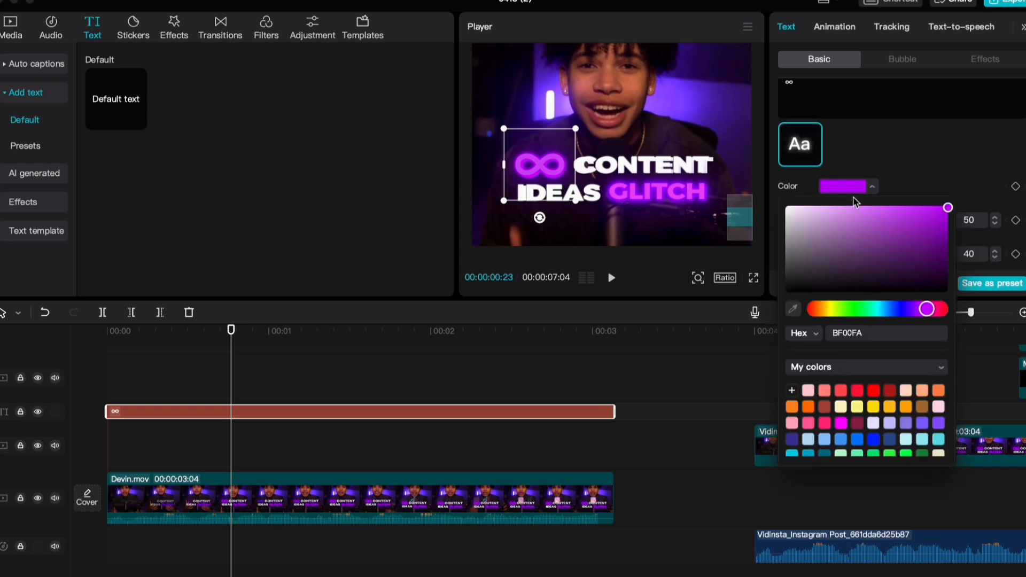
pyautogui.click(922, 309)
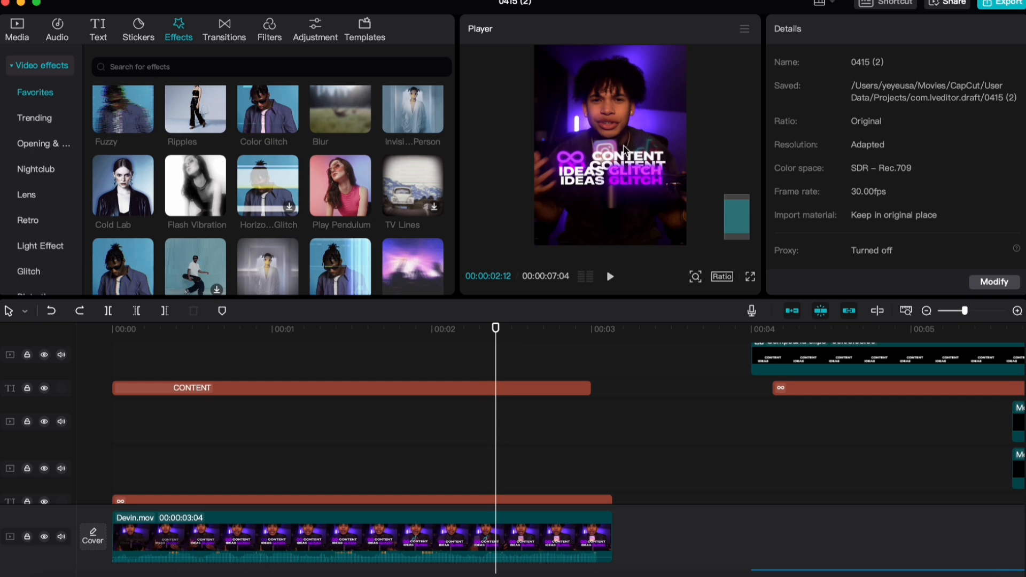
# Step: Hide the timeline tracks holding the recreated CONTENT, ∞ and GLITCH texts
pyautogui.click(16, 30)
pyautogui.scroll(-1, 53, 371)
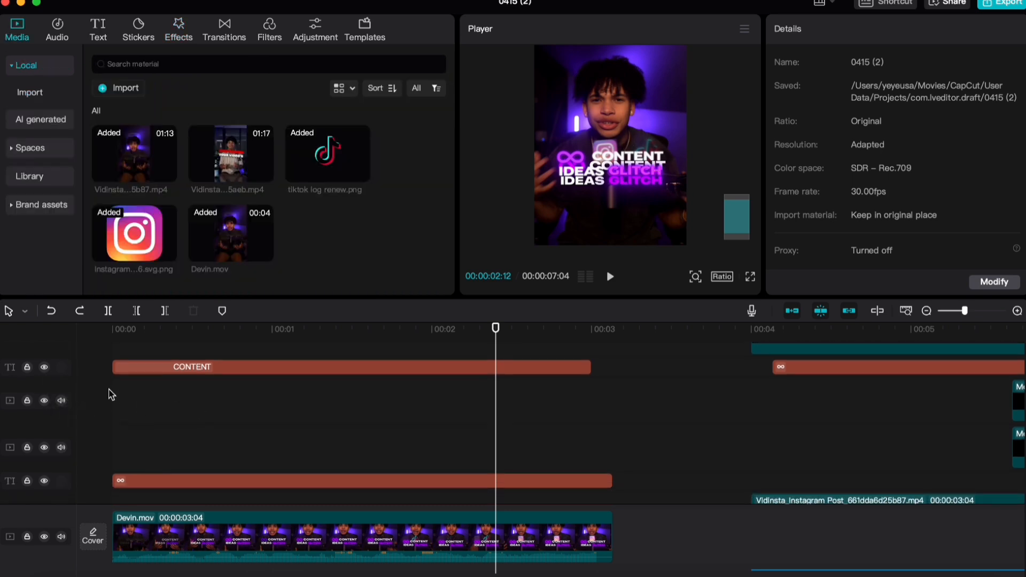
pyautogui.click(44, 363)
pyautogui.click(45, 477)
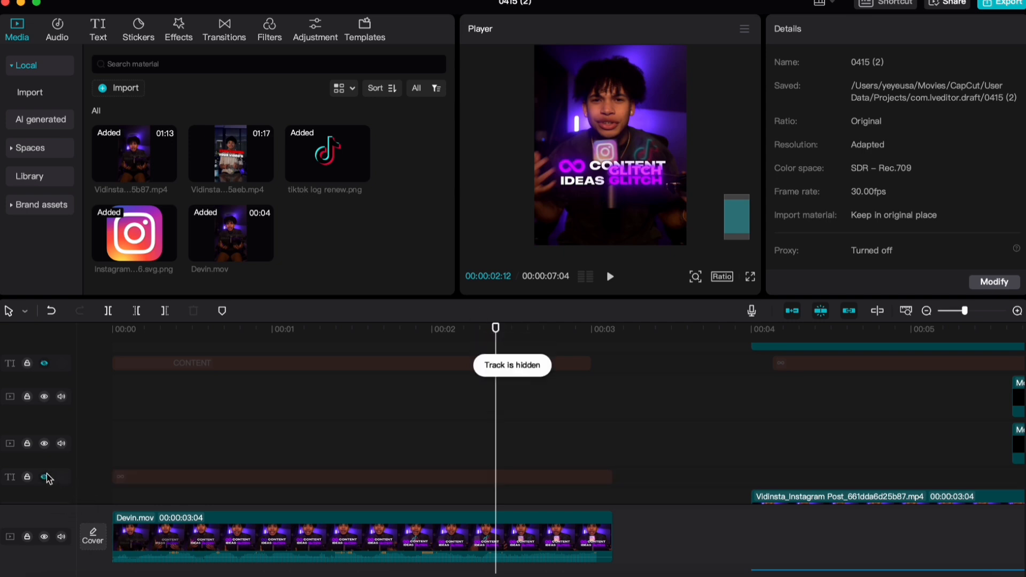
pyautogui.scroll(4, 45, 475)
pyautogui.click(44, 385)
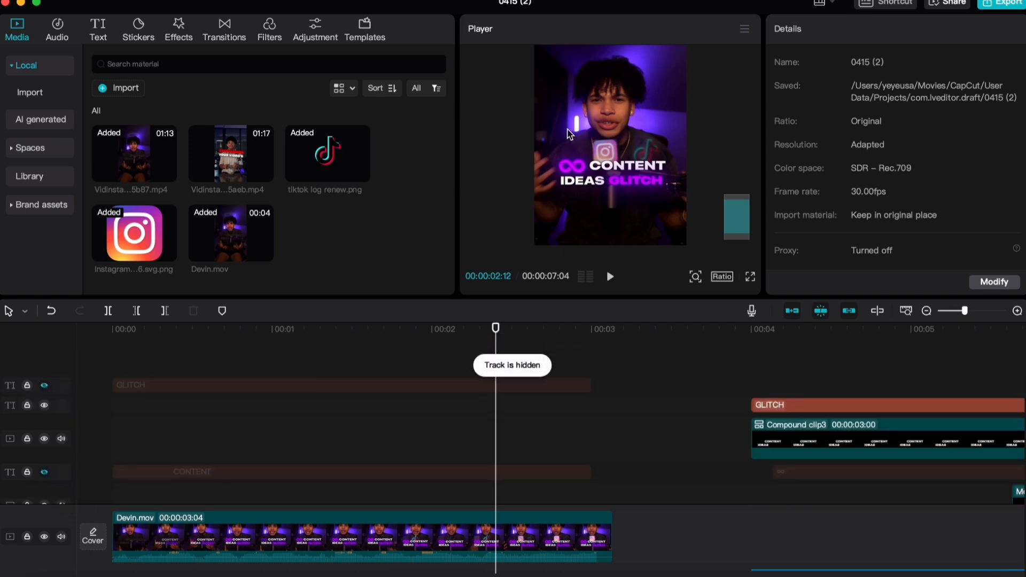
# Step: Add the Instagram logo image on a new overlay track, scaled to 15%, rotated -3° and placed over the reference Instagram logo
pyautogui.moveTo(134, 235); pyautogui.dragTo(264, 351)
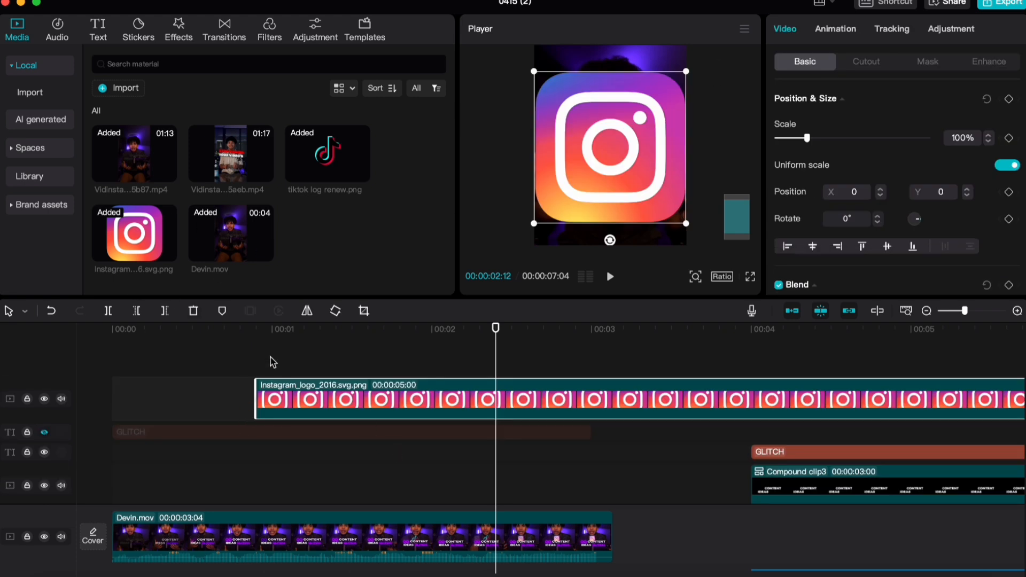
pyautogui.moveTo(967, 136); pyautogui.dragTo(935, 140)
pyautogui.write('15')
pyautogui.press('Return')
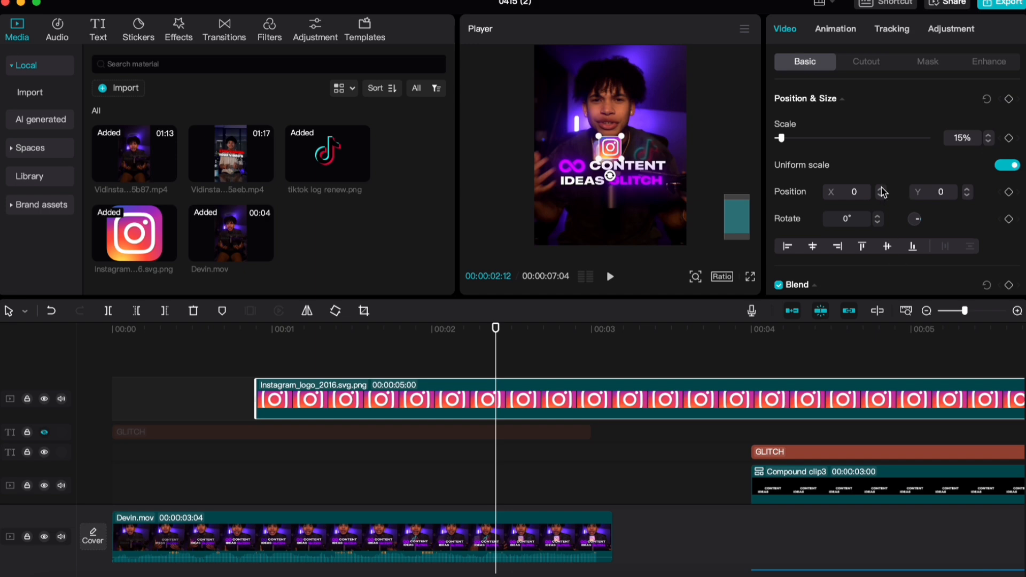
pyautogui.scroll(-1, 881, 214)
pyautogui.moveTo(604, 143); pyautogui.dragTo(602, 163)
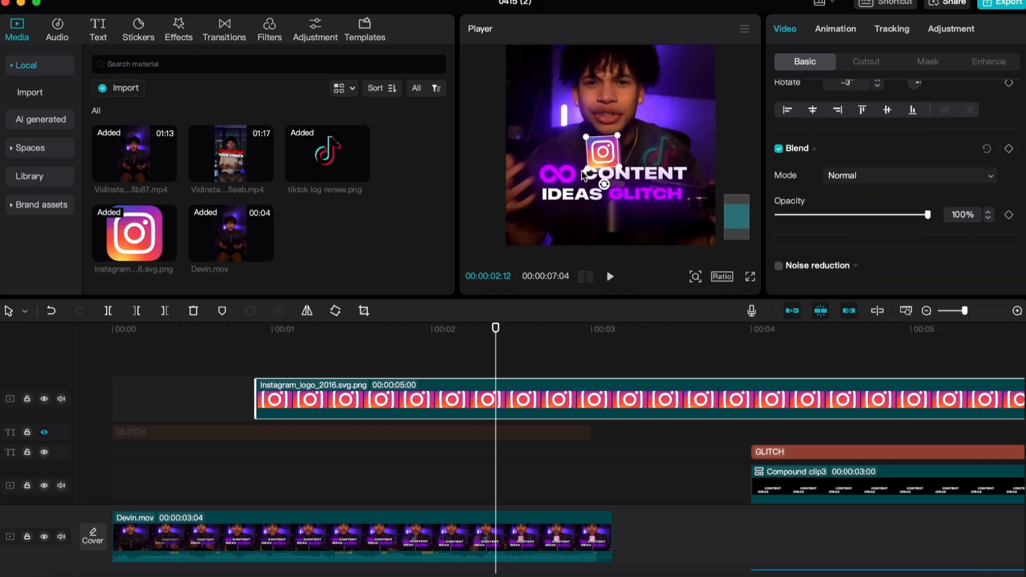
pyautogui.moveTo(602, 152)
pyautogui.mouseDown()
pyautogui.moveTo(610, 210)
pyautogui.moveTo(604, 155)
pyautogui.mouseUp()
# Step: Apply the Flash Vibration effect to the Instagram logo clip with Atmosphere 100 and Color 20
pyautogui.click(178, 29)
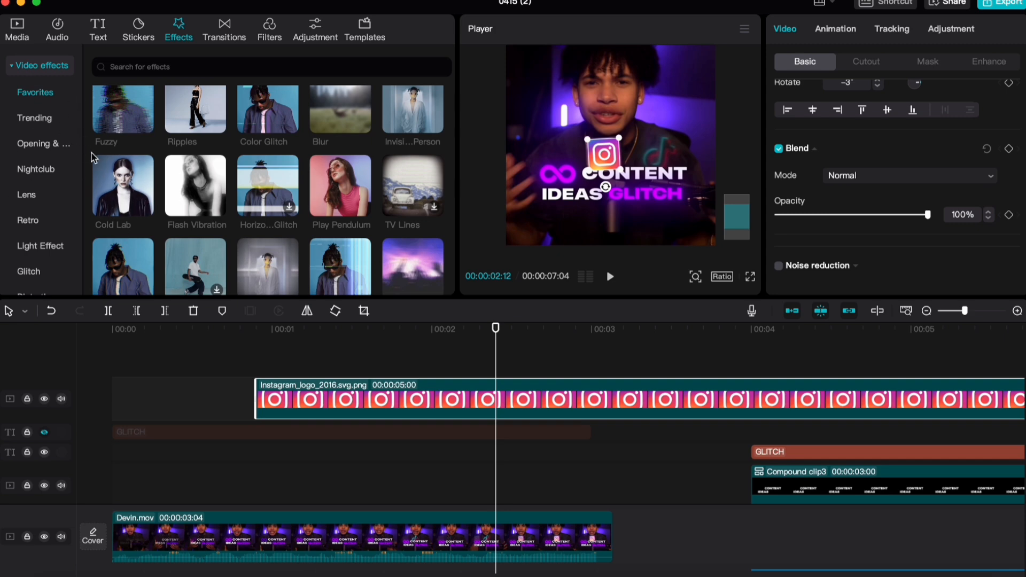
pyautogui.moveTo(223, 182); pyautogui.dragTo(284, 394)
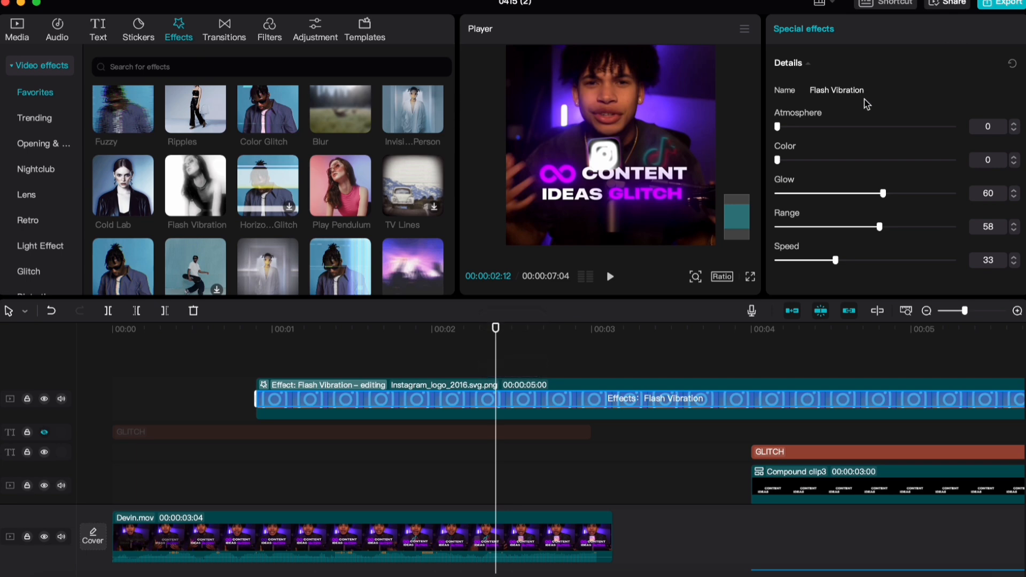
pyautogui.moveTo(833, 128); pyautogui.dragTo(959, 129)
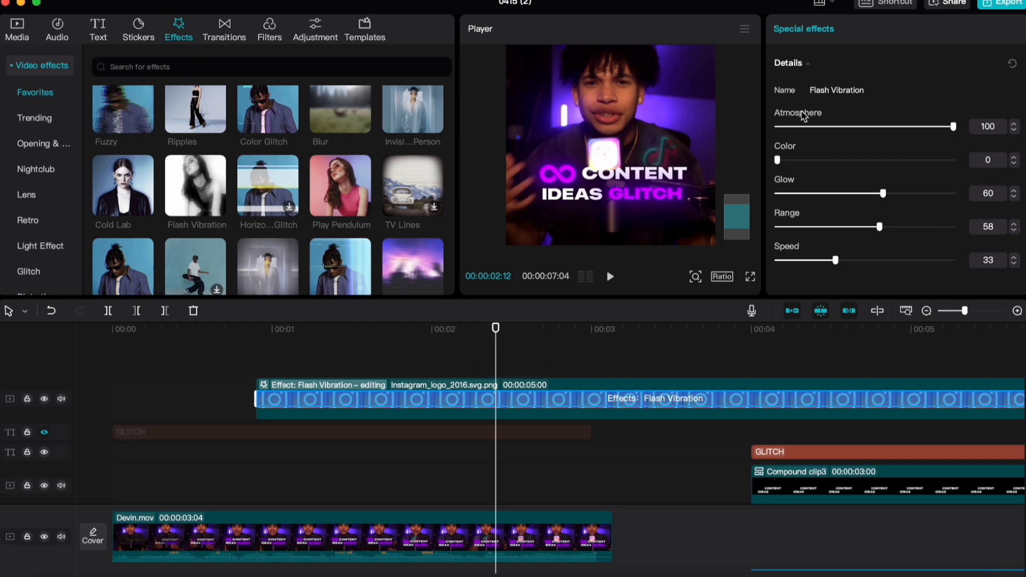
pyautogui.write('20')
pyautogui.press('Return')
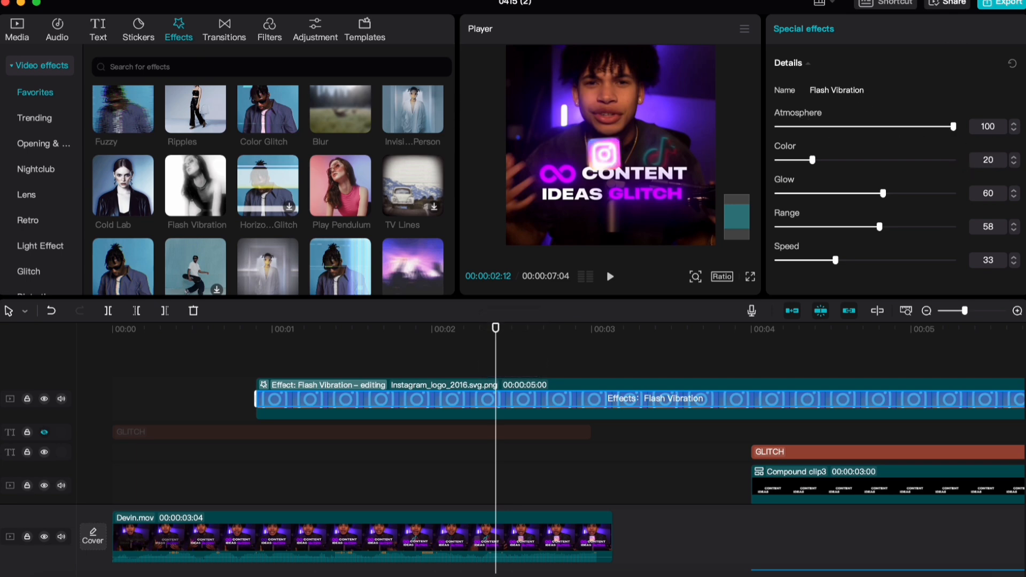
# Step: Set the Instagram logo's Flash Vibration to Glow 5, Range 49 and Speed 0
pyautogui.moveTo(998, 197); pyautogui.dragTo(944, 191)
pyautogui.write('5')
pyautogui.moveTo(998, 229); pyautogui.dragTo(890, 219)
pyautogui.write('49')
pyautogui.press('Return')
pyautogui.moveTo(835, 260); pyautogui.dragTo(751, 262)
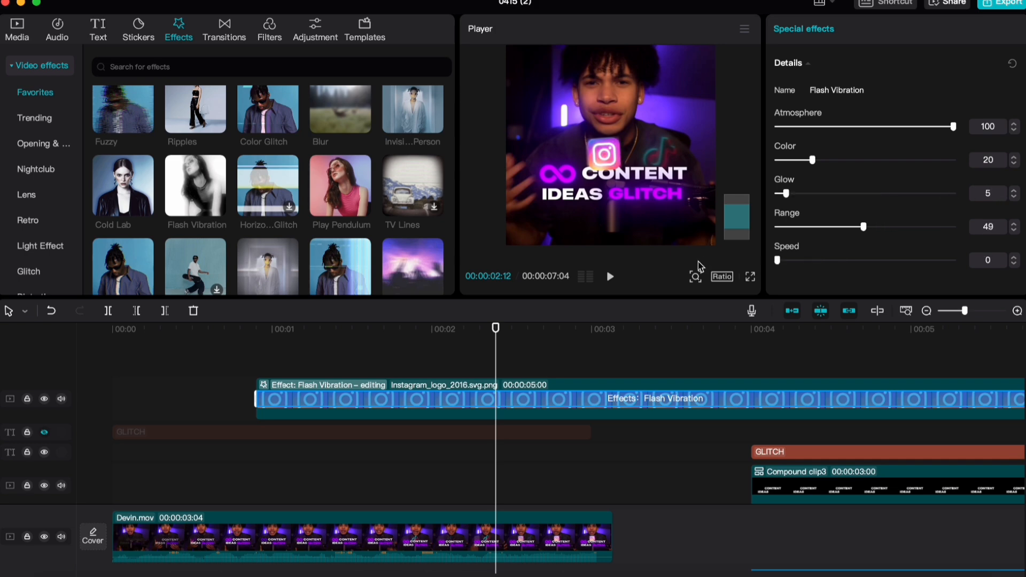
# Step: Apply the Blur effect to the Instagram logo clip with a Blur value of 36
pyautogui.scroll(2, 257, 162)
pyautogui.scroll(2, 257, 162)
pyautogui.moveTo(339, 195); pyautogui.dragTo(452, 398)
pyautogui.doubleClick(992, 125)
pyautogui.write('36')
pyautogui.press('Return')
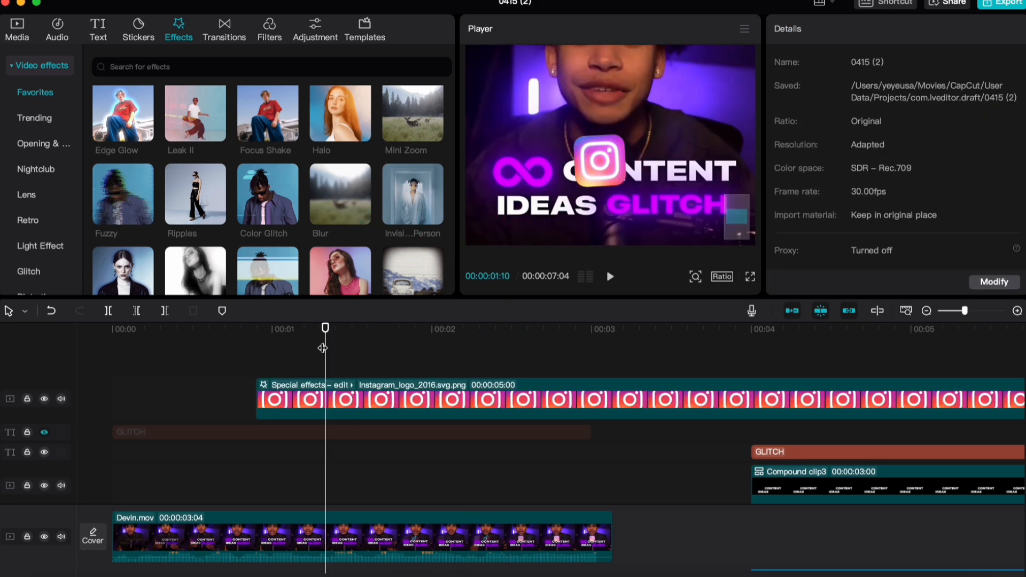
# Step: Fine-tune the Instagram logo's placement over the reference logo at about 2:13 in the clip
pyautogui.moveTo(322, 346); pyautogui.dragTo(386, 338)
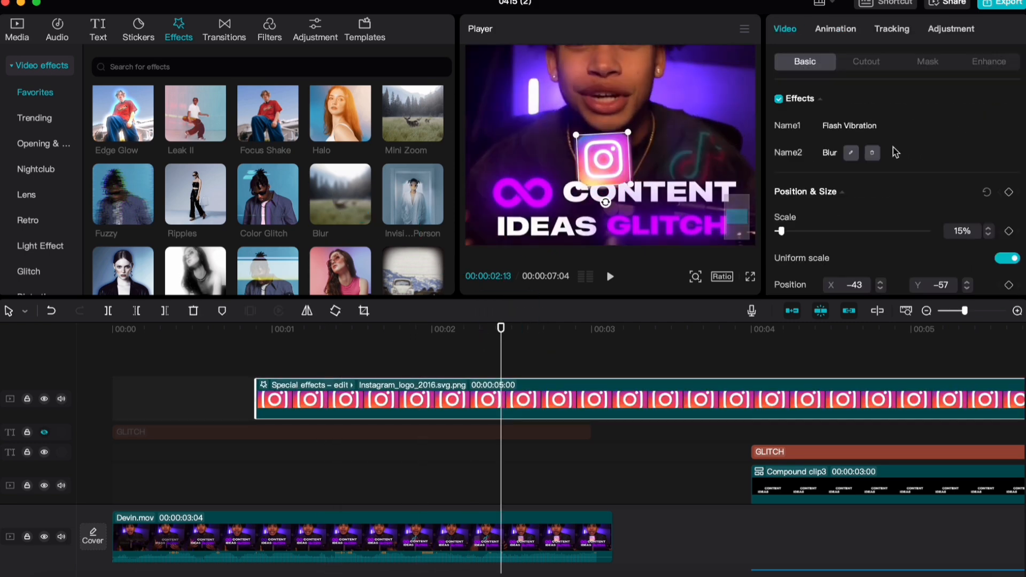
pyautogui.scroll(-3, 945, 187)
pyautogui.click(988, 168)
pyautogui.moveTo(618, 166)
pyautogui.mouseDown()
pyautogui.moveTo(621, 190)
pyautogui.moveTo(619, 168)
pyautogui.mouseUp()
pyautogui.click(988, 174)
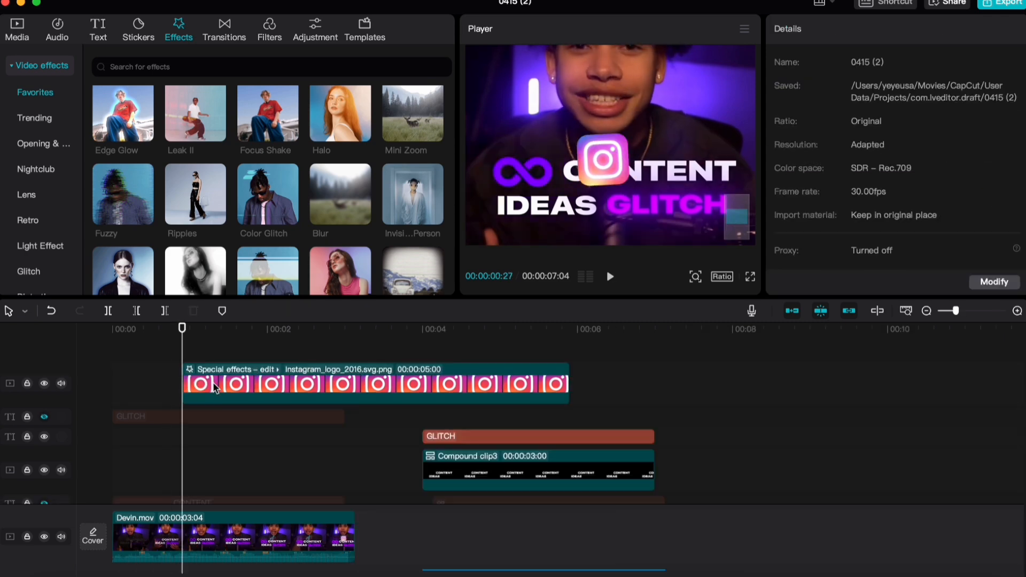
# Step: Move the Instagram logo clip to a lower timeline track and hide that track
pyautogui.moveTo(214, 380); pyautogui.dragTo(211, 458)
pyautogui.scroll(4, 187, 409)
pyautogui.scroll(-1, 193, 415)
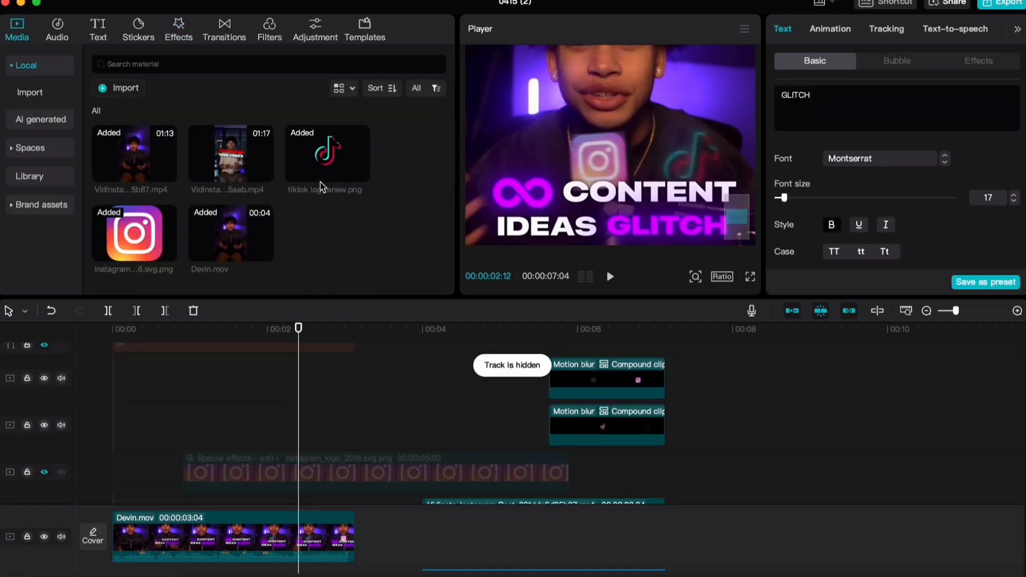
# Step: Add tiktok log renew.png to the timeline at 50% scale, place it beside the reference TikTok logo and rotate it 8°
pyautogui.moveTo(327, 174); pyautogui.dragTo(187, 411)
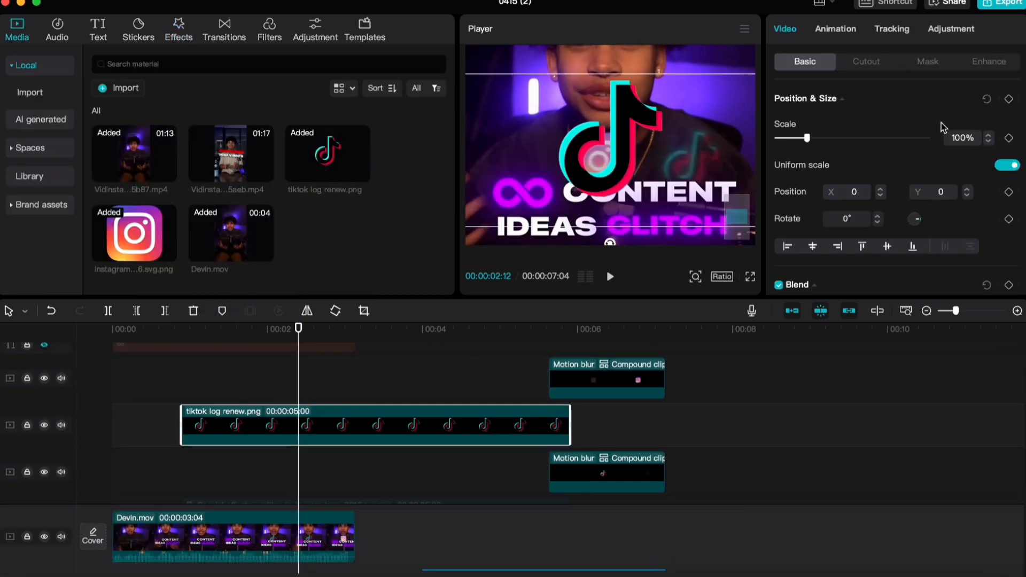
pyautogui.doubleClick(962, 137)
pyautogui.write('50')
pyautogui.press('Return')
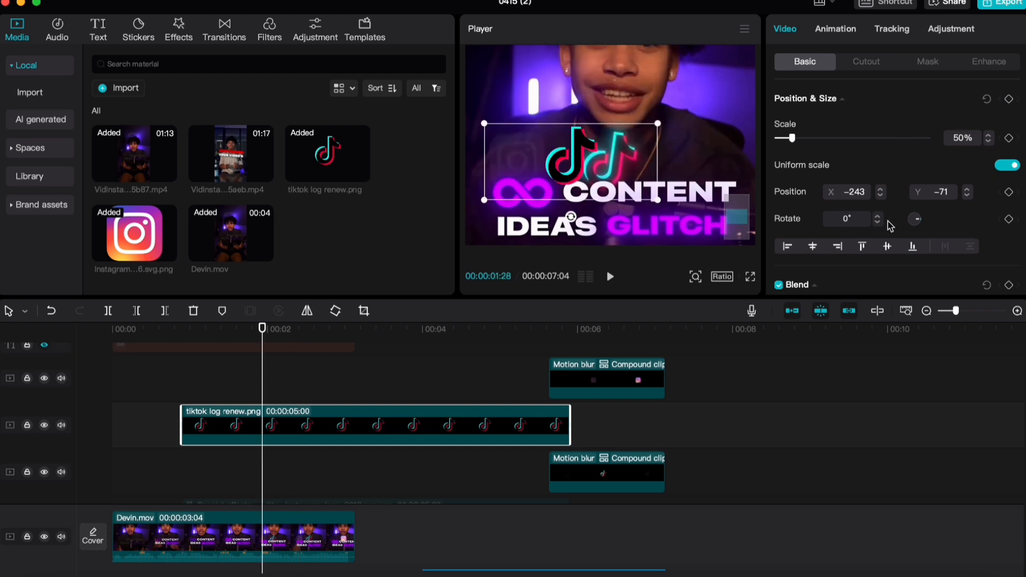
pyautogui.moveTo(571, 217); pyautogui.dragTo(533, 235)
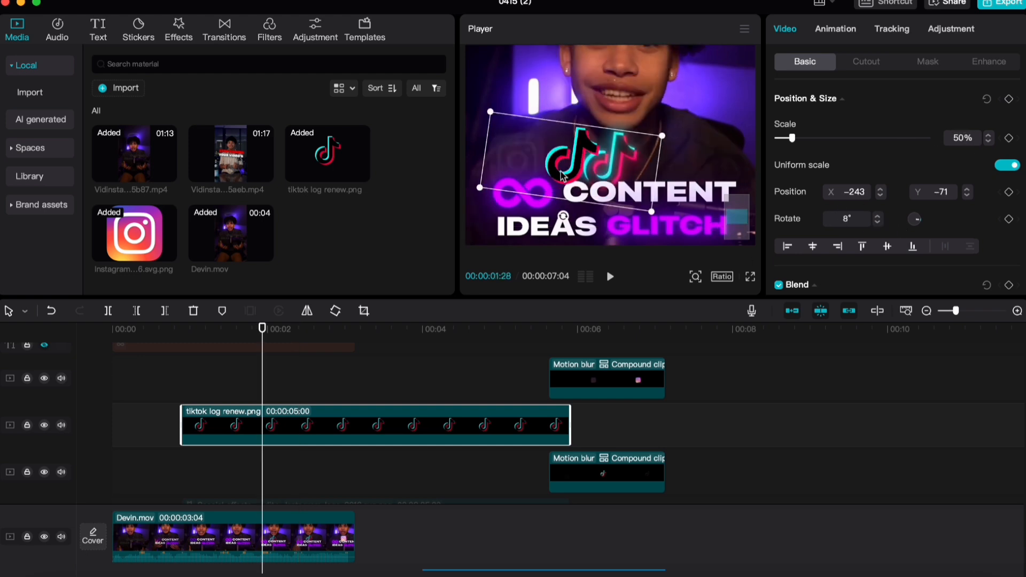
# Step: Set the TikTok logo's Highlight adjustment to 18
pyautogui.scroll(-3, 857, 168)
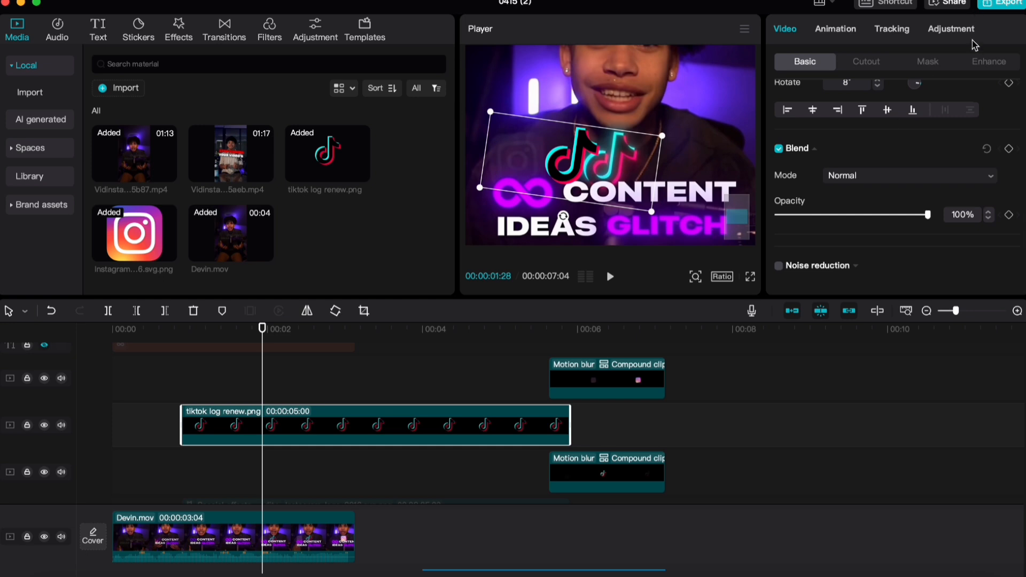
pyautogui.click(959, 30)
pyautogui.click(815, 61)
pyautogui.scroll(-5, 887, 177)
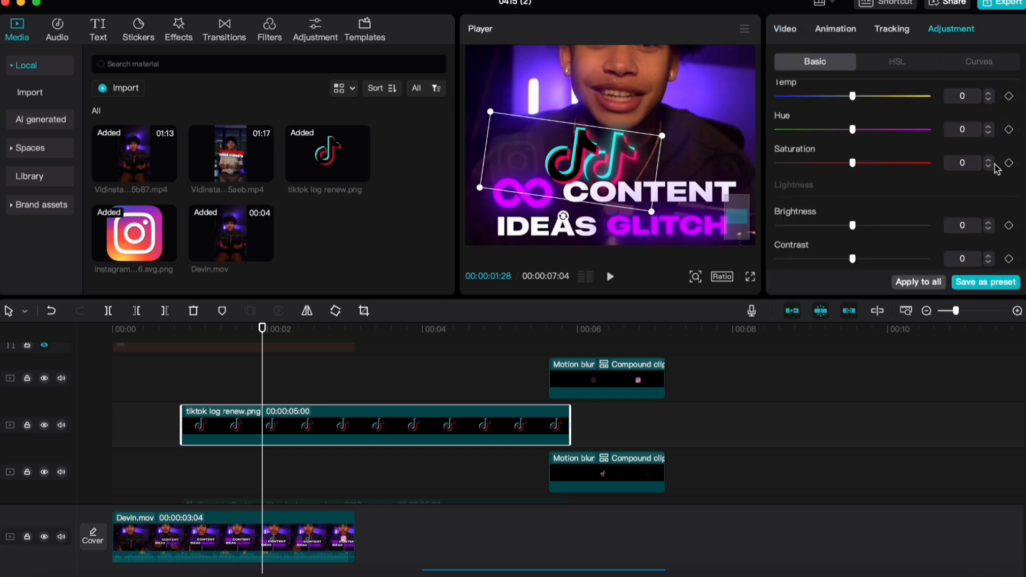
pyautogui.click(988, 159)
pyautogui.scroll(-4, 847, 219)
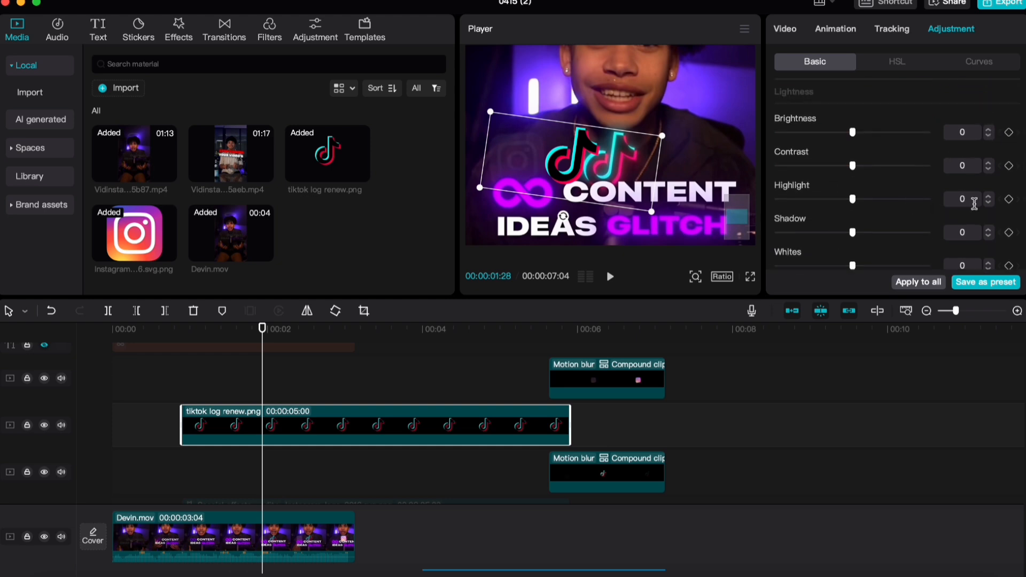
pyautogui.click(974, 199)
pyautogui.write('18')
pyautogui.press('Return')
# Step: Apply the Flash Vibration effect to the TikTok logo clip with Atmosphere 100 and Color 48
pyautogui.click(169, 32)
pyautogui.scroll(-4, 180, 156)
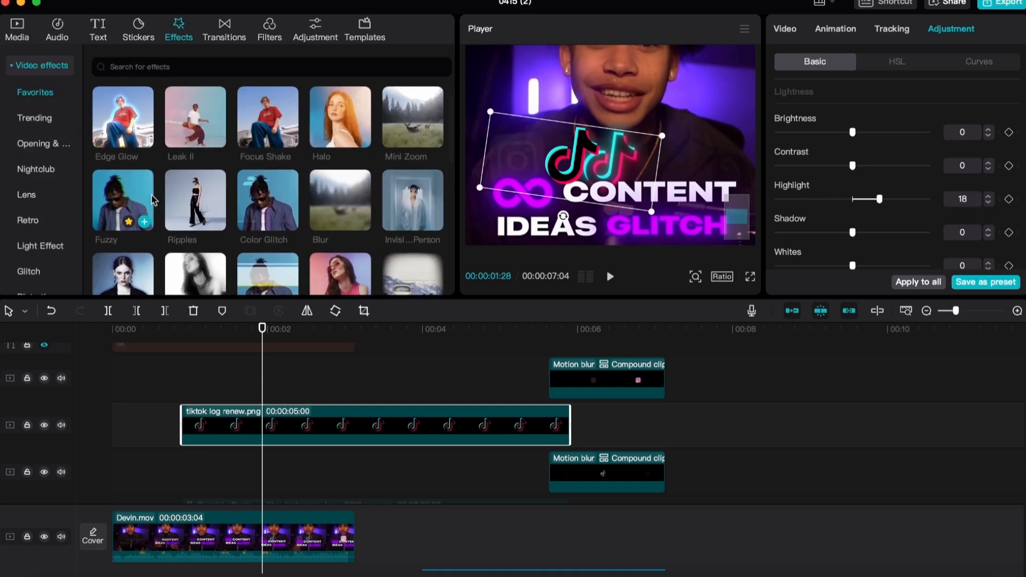
pyautogui.moveTo(214, 219); pyautogui.dragTo(342, 427)
pyautogui.moveTo(907, 144); pyautogui.dragTo(962, 160)
pyautogui.write('48')
pyautogui.press('Return')
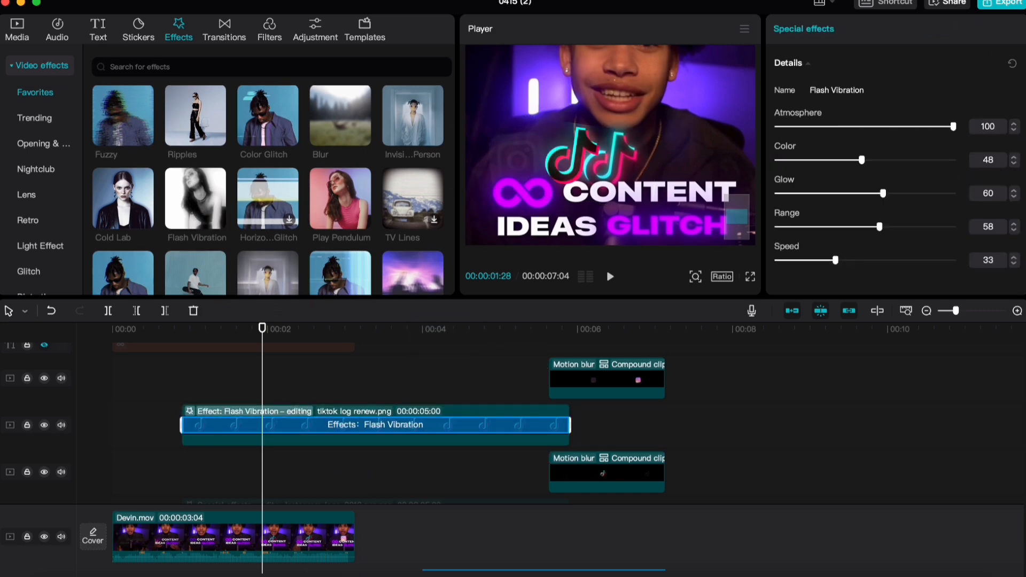
# Step: Set the TikTok logo's Flash Vibration to Glow 84, Range 15 and Speed 0
pyautogui.moveTo(1001, 189); pyautogui.dragTo(957, 191)
pyautogui.write('84')
pyautogui.press('Return')
pyautogui.write('15')
pyautogui.press('Return')
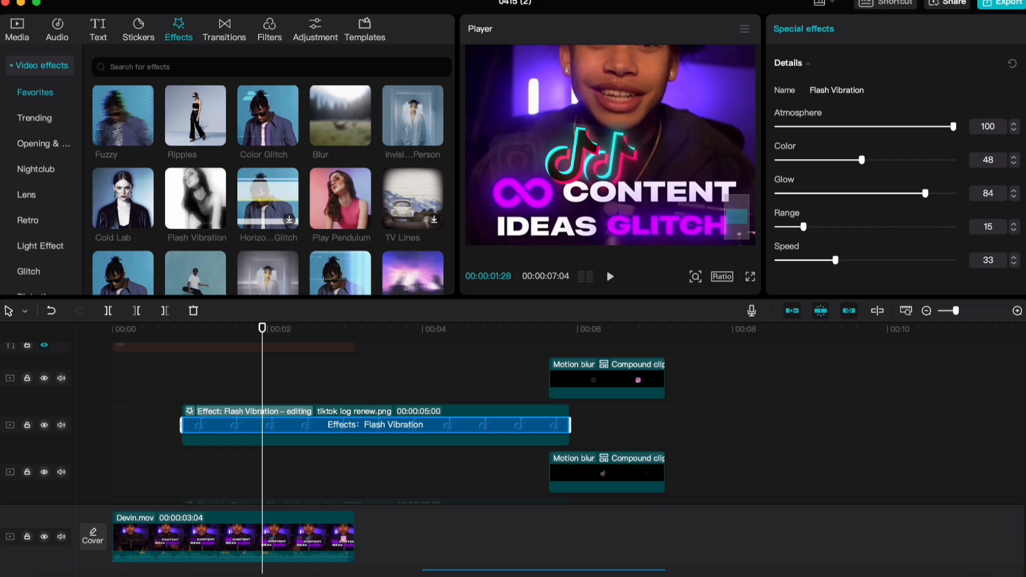
pyautogui.moveTo(834, 260); pyautogui.dragTo(772, 262)
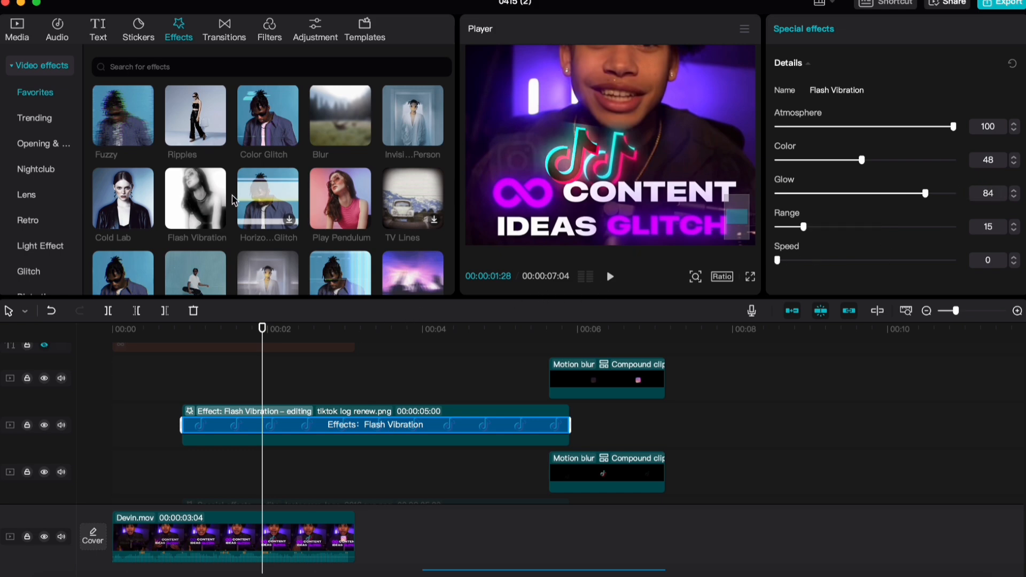
# Step: Apply the Blur effect to the TikTok logo clip and lower its Blur strength slightly below 50
pyautogui.scroll(-1, 234, 208)
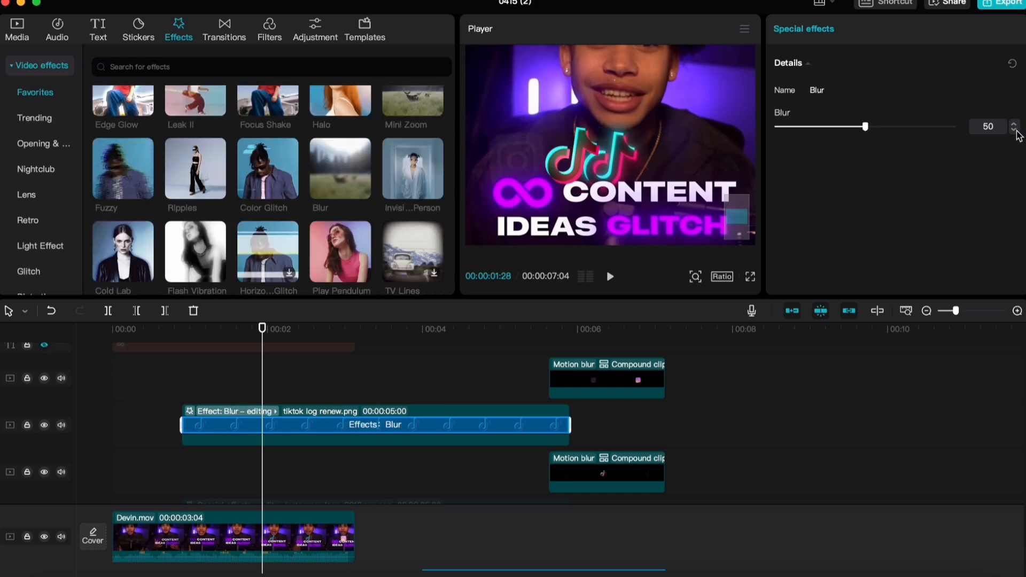
pyautogui.click(1013, 130)
pyautogui.click(1013, 130)
pyautogui.click(1014, 130)
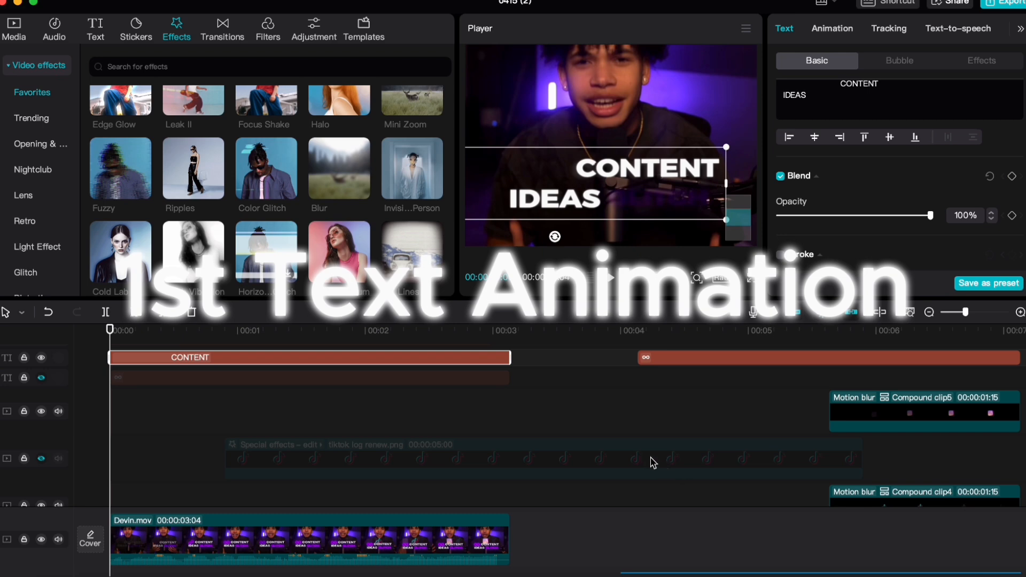
# Step: Add scale and opacity keyframes at the very start of the CONTENT IDEAS text clip
pyautogui.scroll(2, 673, 469)
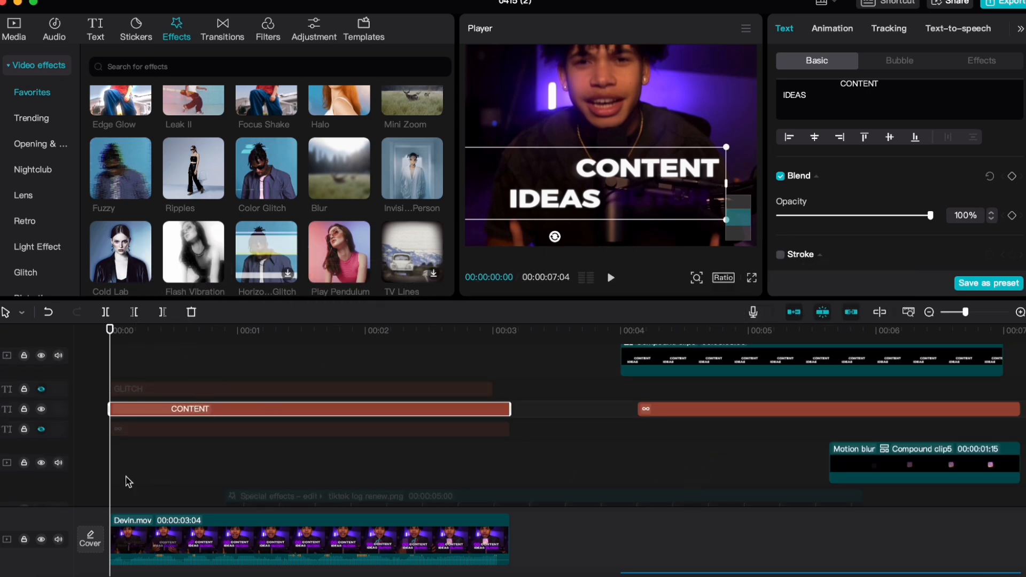
pyautogui.scroll(-3, 152, 471)
pyautogui.scroll(2, 224, 414)
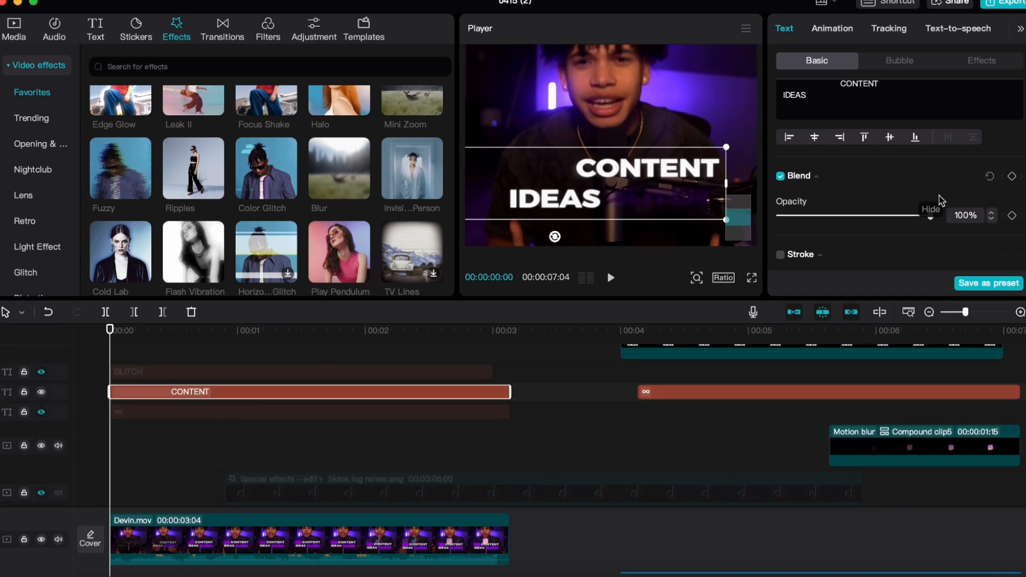
pyautogui.scroll(-1, 931, 213)
pyautogui.scroll(3, 978, 224)
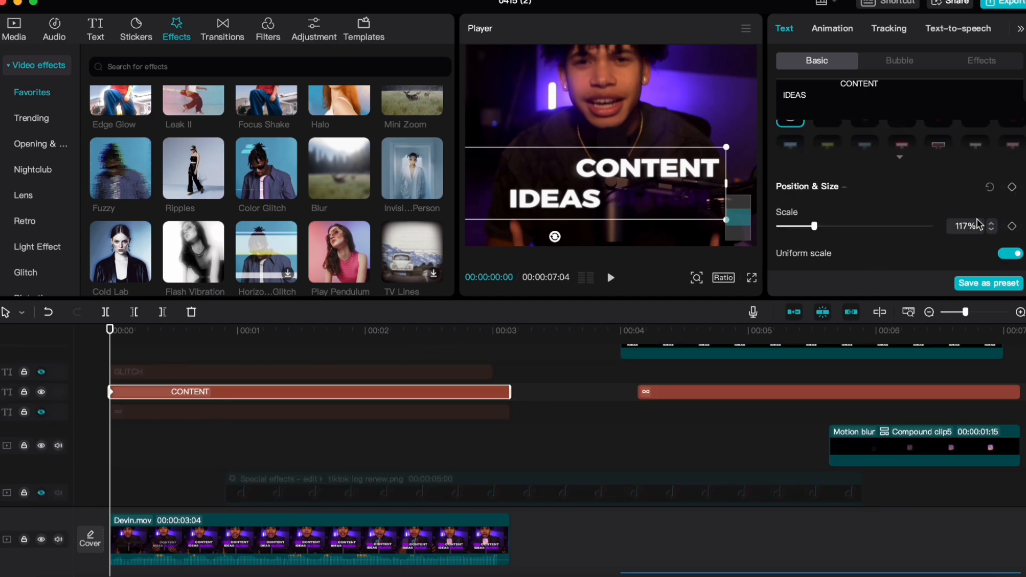
pyautogui.scroll(-4, 930, 210)
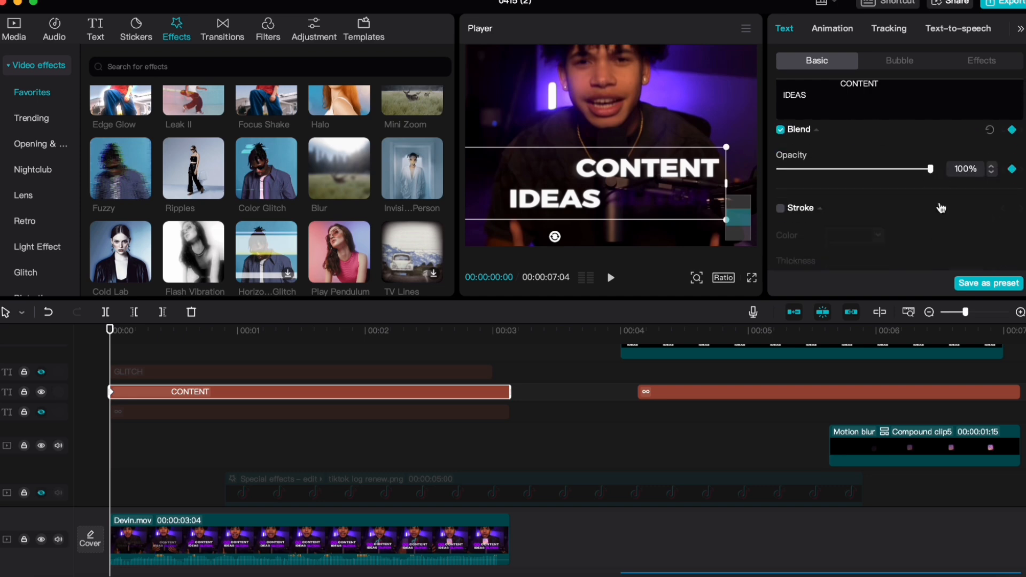
pyautogui.scroll(2, 923, 206)
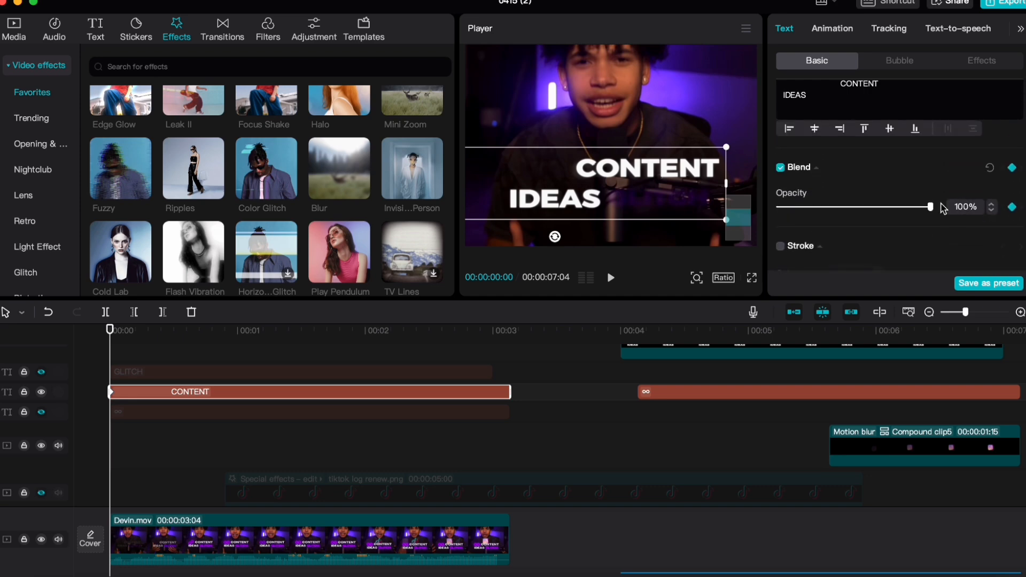
# Step: Set the CONTENT IDEAS text's starting opacity to 23%
pyautogui.moveTo(968, 205); pyautogui.dragTo(935, 206)
pyautogui.write('25')
pyautogui.press('Return')
pyautogui.click(991, 211)
# Step: Set the CONTENT IDEAS text's starting scale to 112%
pyautogui.scroll(-5, 950, 204)
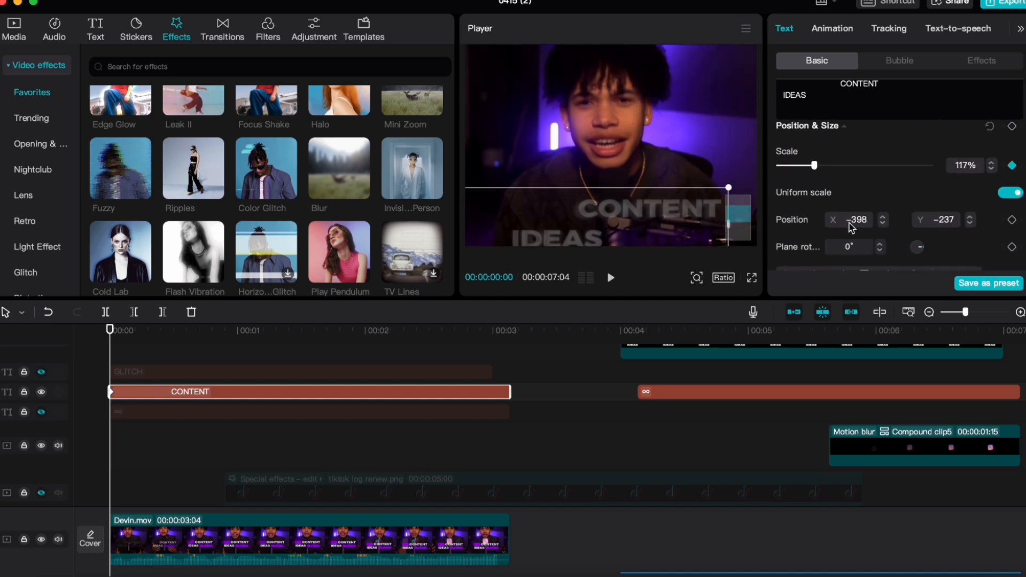
pyautogui.click(991, 225)
pyautogui.click(991, 225)
pyautogui.click(991, 225)
pyautogui.click(991, 224)
pyautogui.click(992, 225)
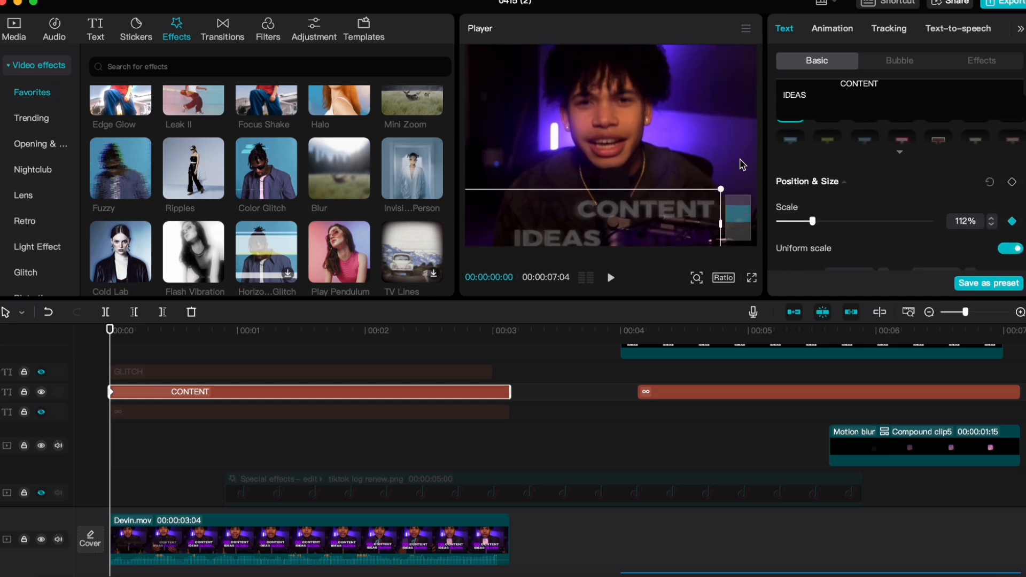
# Step: At 00:00:00:19, keyframe the CONTENT IDEAS text to a larger scale and full opacity, and preview the animation from the start
pyautogui.click(41, 392)
pyautogui.scroll(-2, 563, 156)
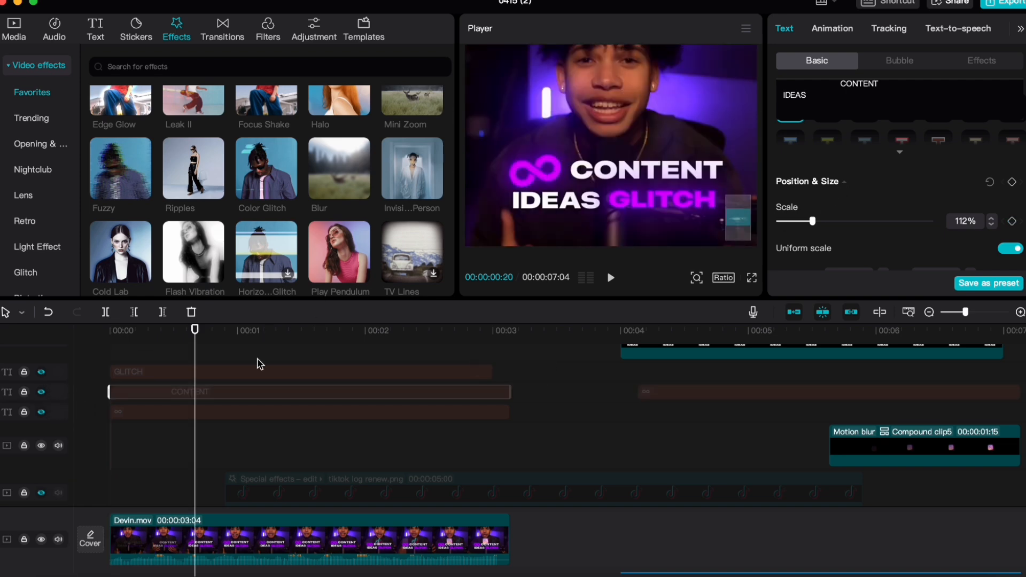
pyautogui.press('Left')
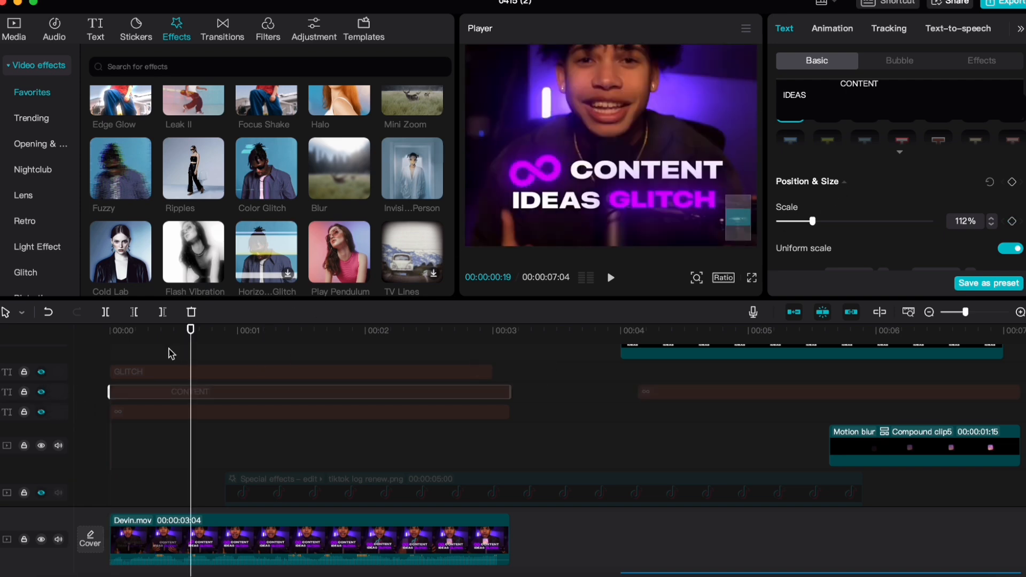
pyautogui.click(41, 392)
pyautogui.scroll(-1, 962, 203)
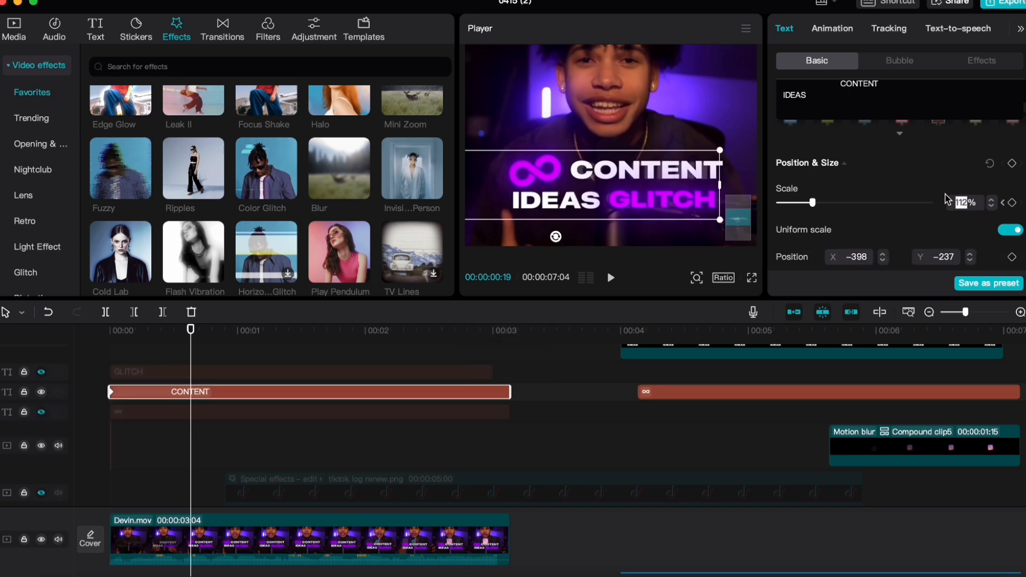
pyautogui.write('11')
pyautogui.scroll(-3, 854, 241)
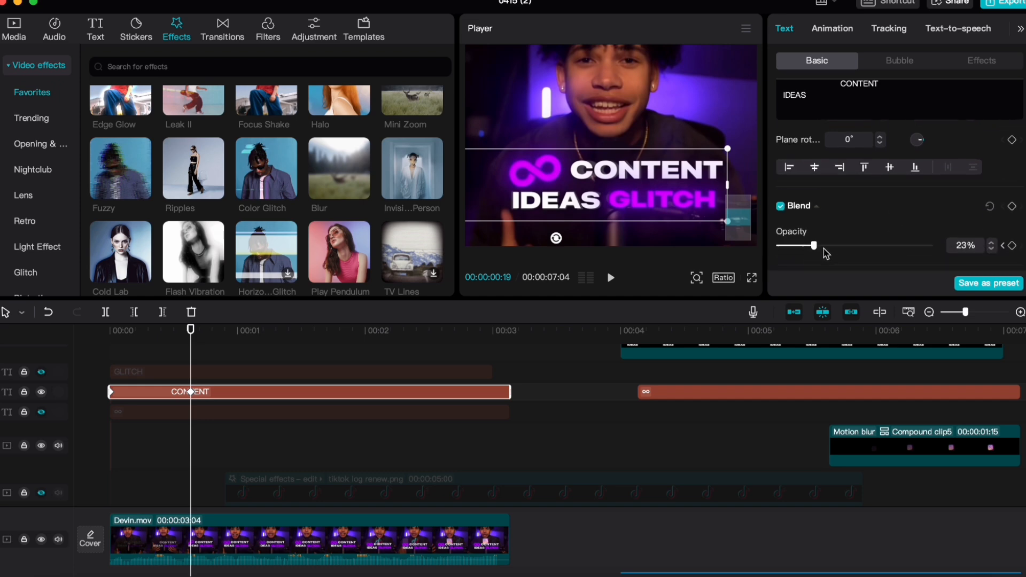
pyautogui.moveTo(815, 246); pyautogui.dragTo(936, 247)
pyautogui.click(102, 331)
pyautogui.press('space')
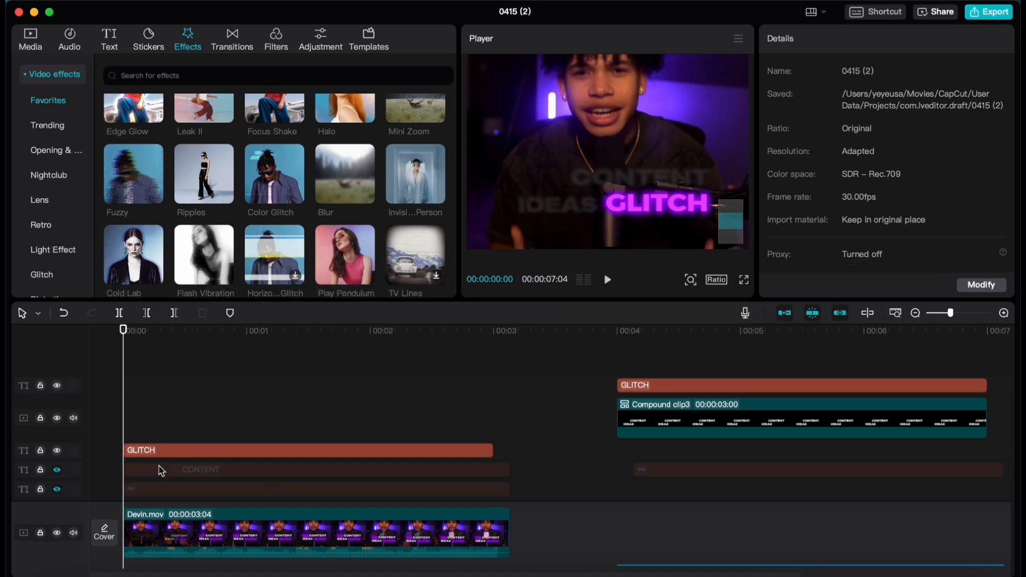
# Step: Extend the first GLITCH text clip so it ends together with the Devin.mov clip
pyautogui.press('space')
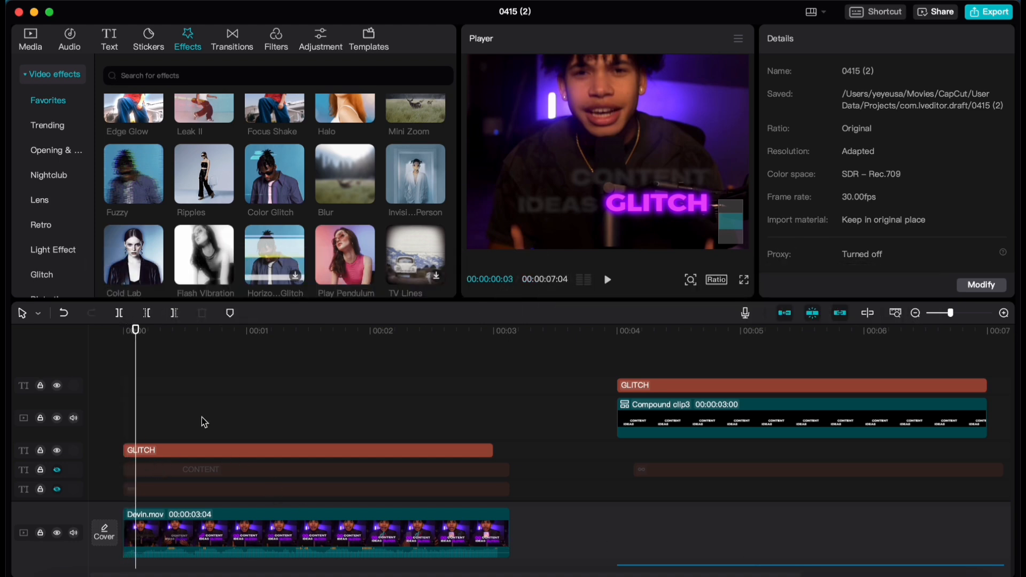
pyautogui.click(470, 450)
pyautogui.moveTo(493, 451); pyautogui.dragTo(509, 450)
# Step: At 00:00:00:03, add scale and opacity keyframes to the GLITCH text, with a slightly reduced scale and 24% opacity
pyautogui.scroll(-1, 906, 105)
pyautogui.scroll(-5, 906, 105)
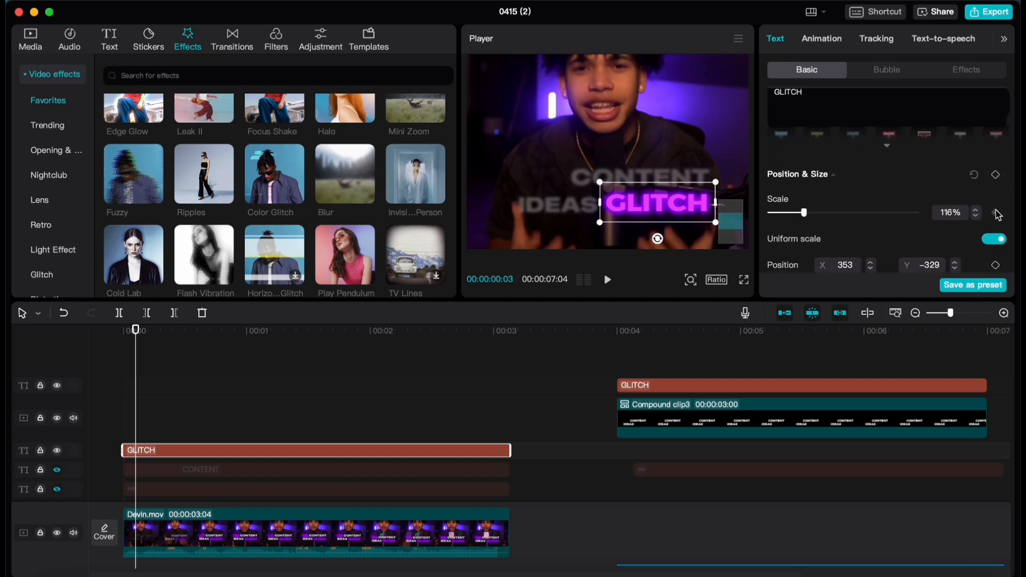
pyautogui.click(996, 213)
pyautogui.scroll(-3, 1002, 218)
pyautogui.scroll(4, 994, 215)
pyautogui.click(975, 197)
pyautogui.click(976, 196)
pyautogui.click(976, 196)
pyautogui.scroll(-3, 902, 231)
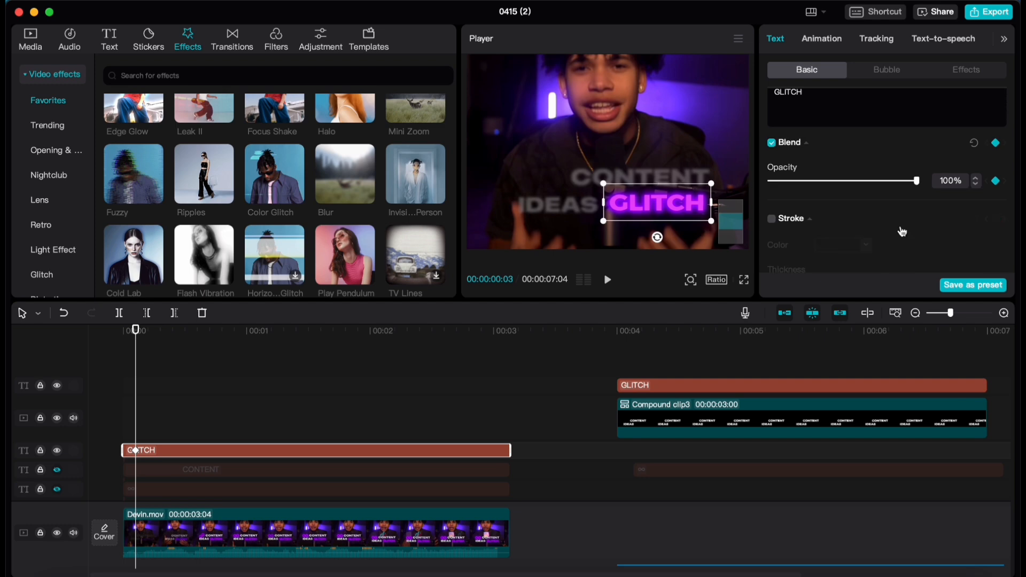
pyautogui.click(821, 181)
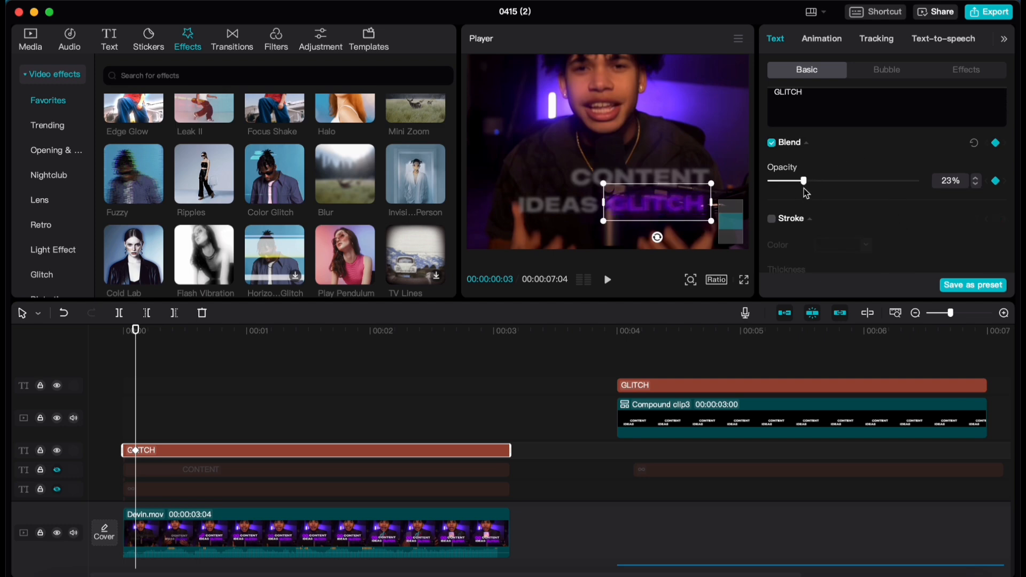
# Step: At 00:00:00:17, keyframe the GLITCH text's scale and its opacity at 100%, and preview the text animation
pyautogui.click(56, 451)
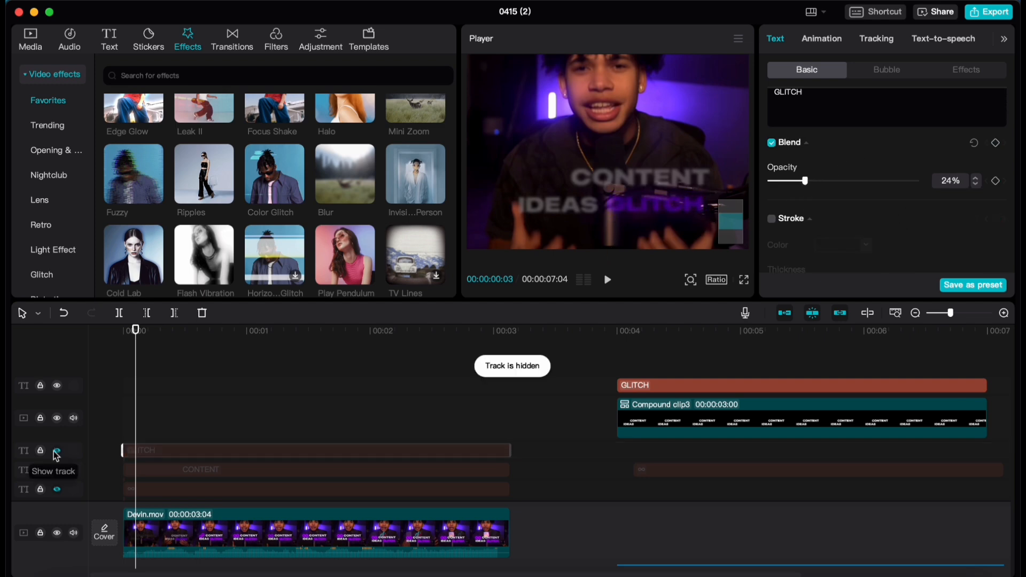
pyautogui.click(57, 451)
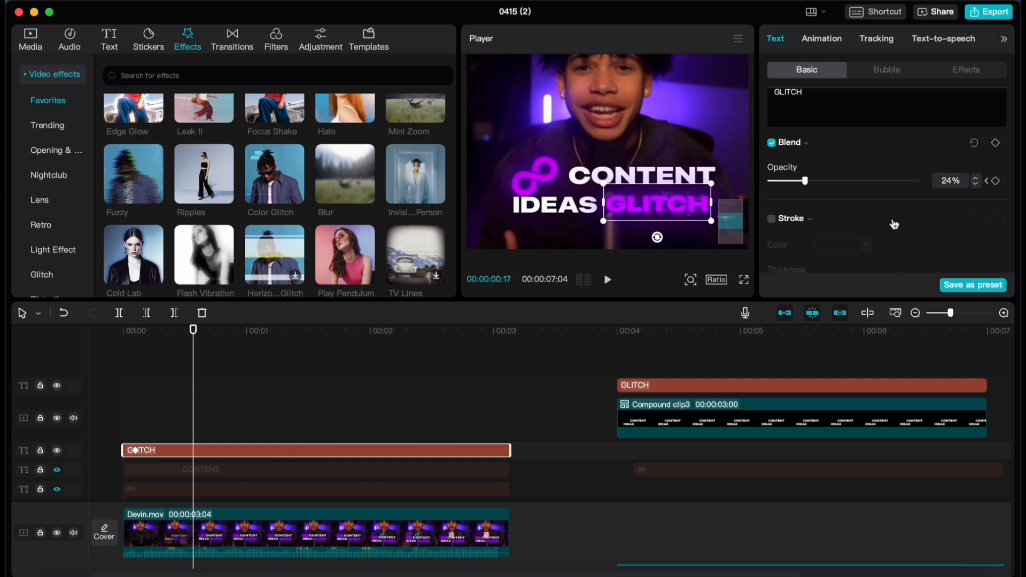
pyautogui.moveTo(806, 181); pyautogui.dragTo(946, 175)
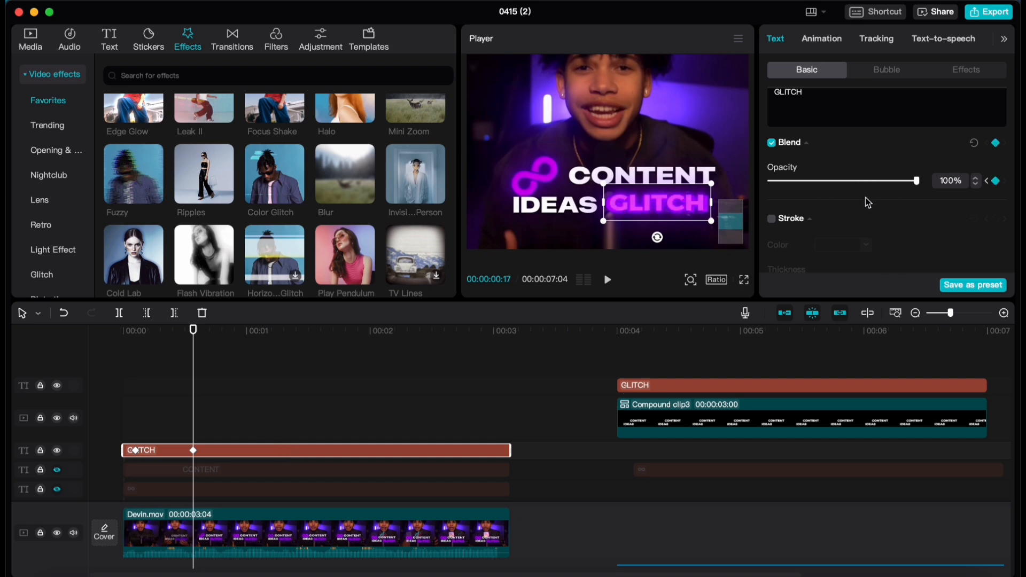
pyautogui.scroll(5, 850, 214)
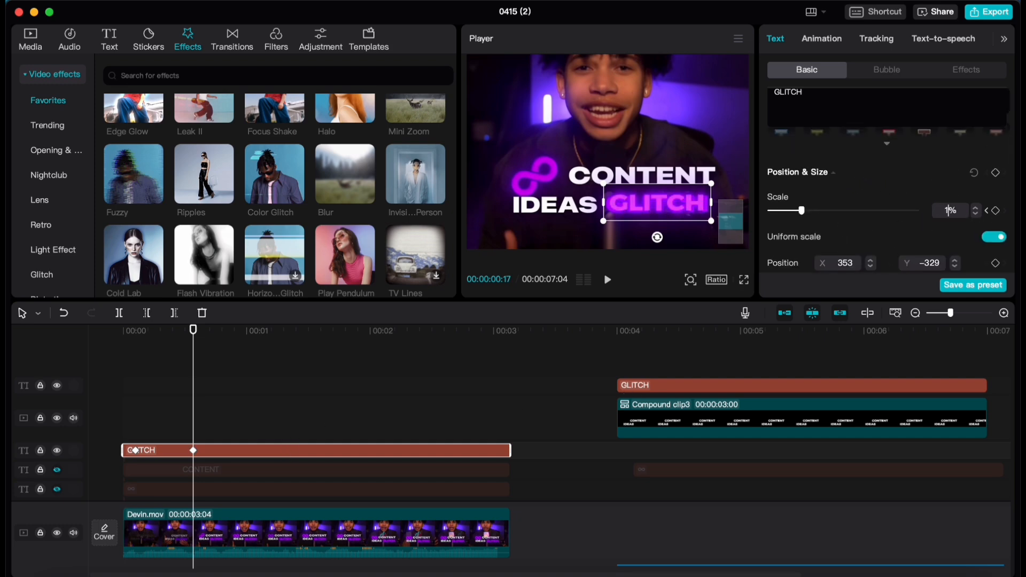
pyautogui.click(172, 428)
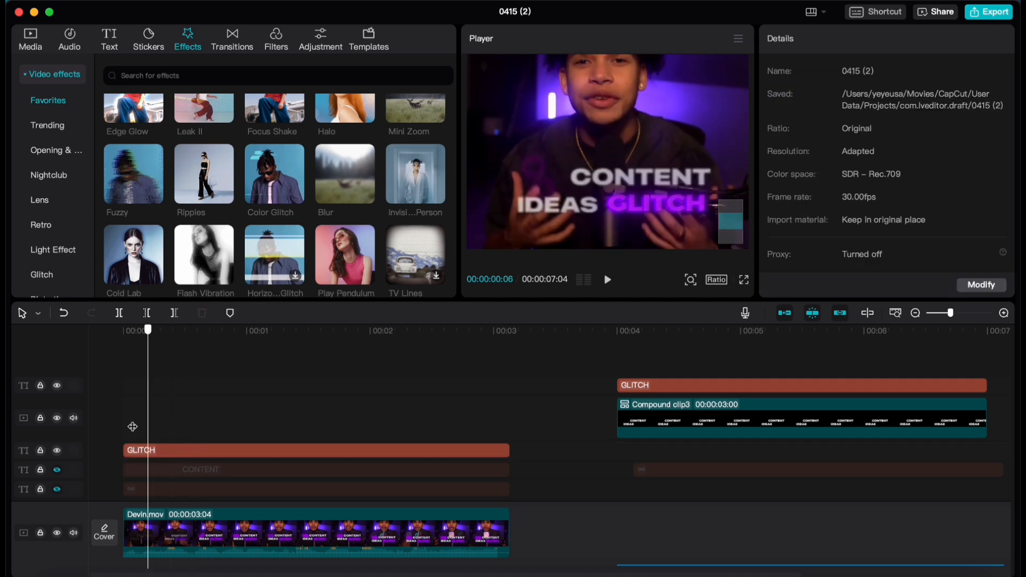
pyautogui.press('space')
pyautogui.press('space')
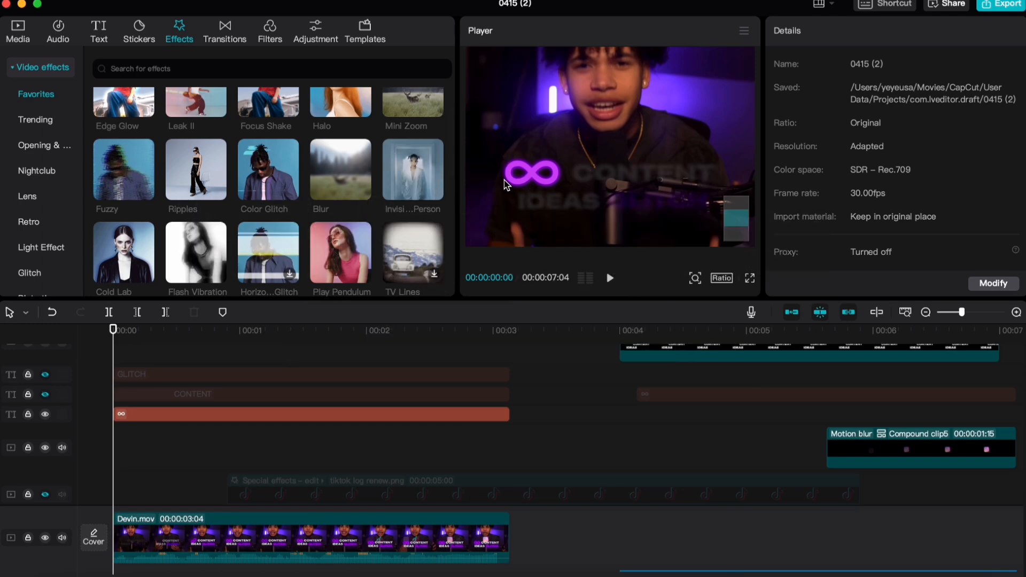
# Step: Move the first ∞ text clip so that it starts at 00:00:00:04
pyautogui.moveTo(147, 414); pyautogui.dragTo(176, 415)
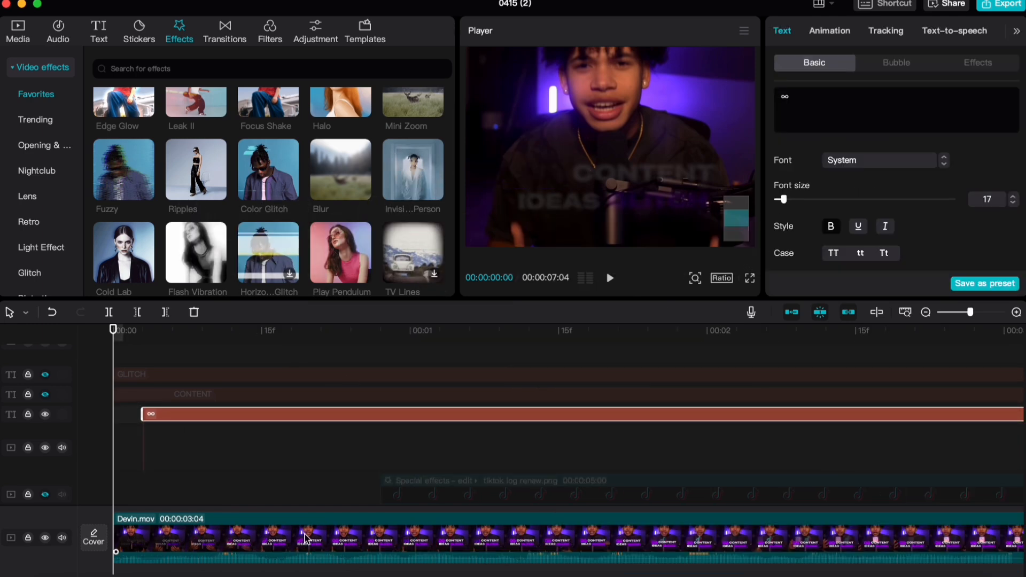
pyautogui.press('Right')
pyautogui.press('Right')
pyautogui.press('Right')
pyautogui.press('Right')
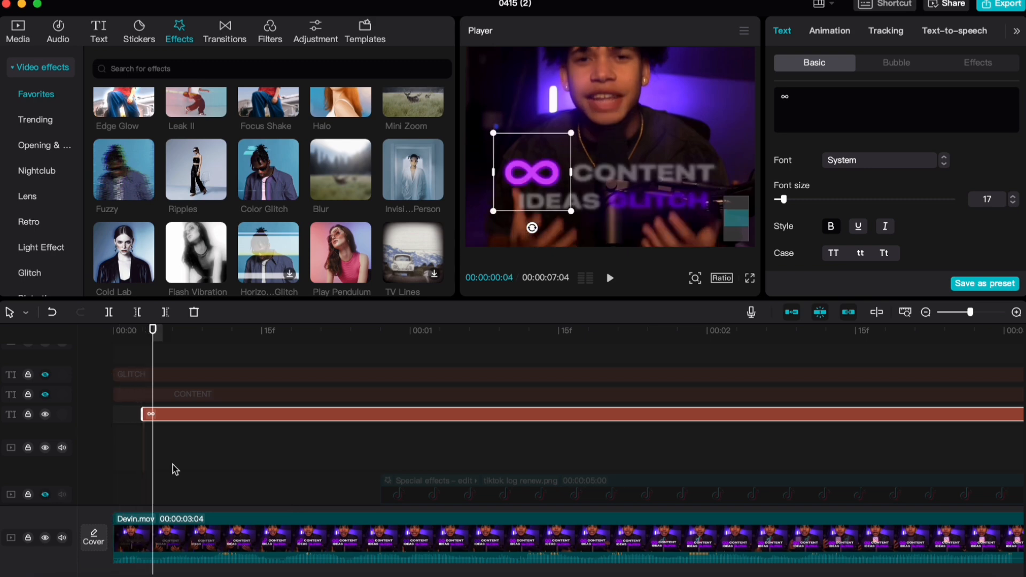
pyautogui.moveTo(164, 413); pyautogui.dragTo(175, 414)
# Step: Set the ∞ text's plane rotation to 37° and its opacity to 6%
pyautogui.scroll(-2, 853, 205)
pyautogui.scroll(2, 853, 204)
pyautogui.scroll(-5, 850, 204)
pyautogui.scroll(-5, 852, 206)
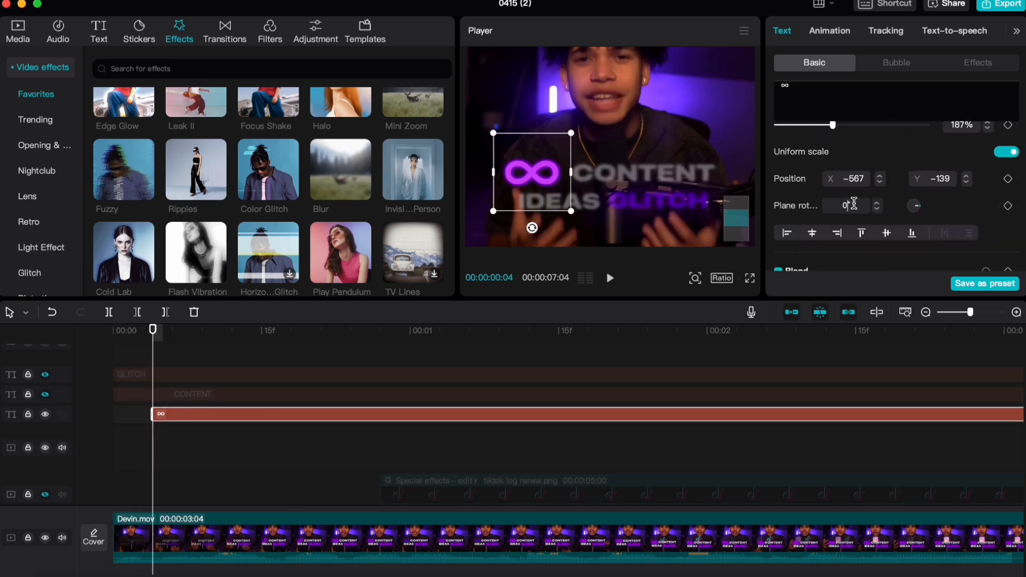
pyautogui.write('7')
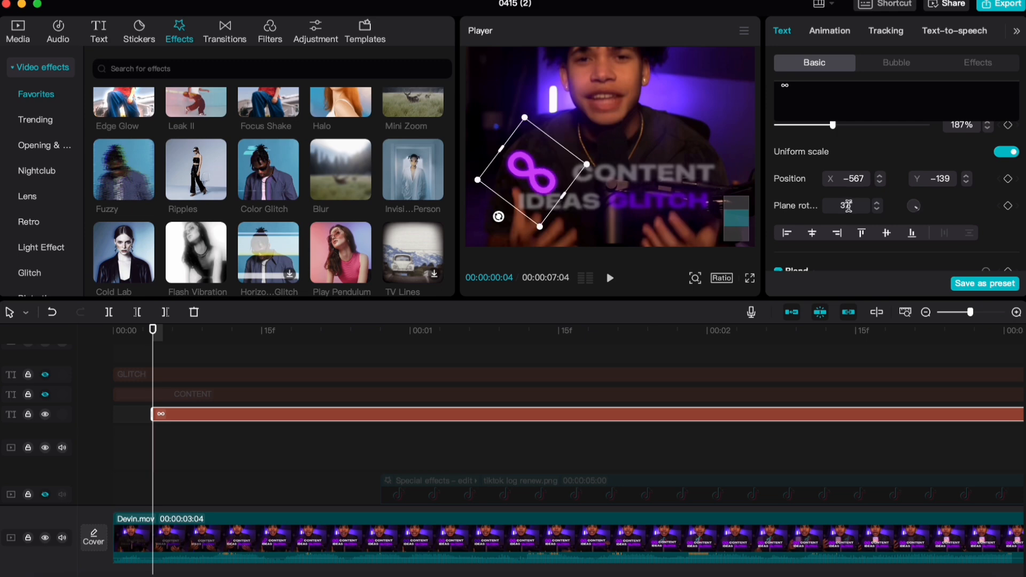
pyautogui.scroll(-5, 848, 206)
pyautogui.moveTo(802, 166); pyautogui.dragTo(792, 166)
pyautogui.click(986, 170)
pyautogui.click(987, 170)
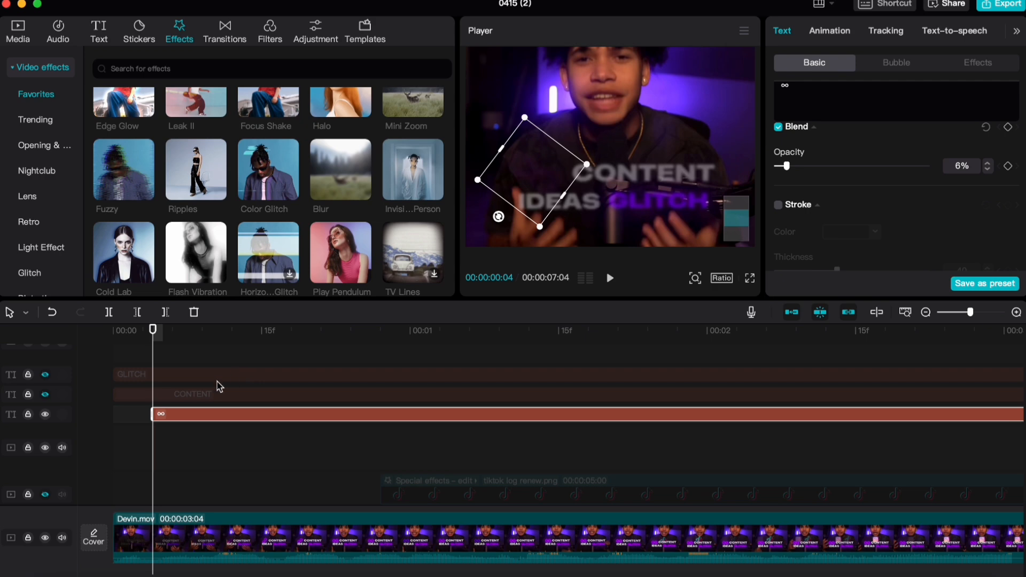
# Step: Add opacity and plane rotation keyframes to the ∞ text at 00:00:00:06
pyautogui.press('Right')
pyautogui.press('Right')
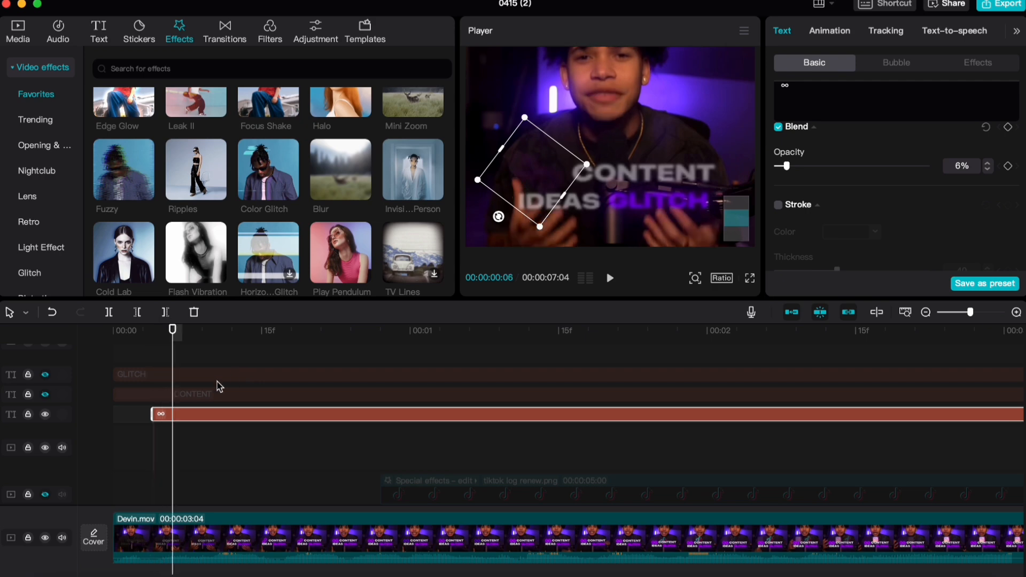
pyautogui.scroll(5, 990, 213)
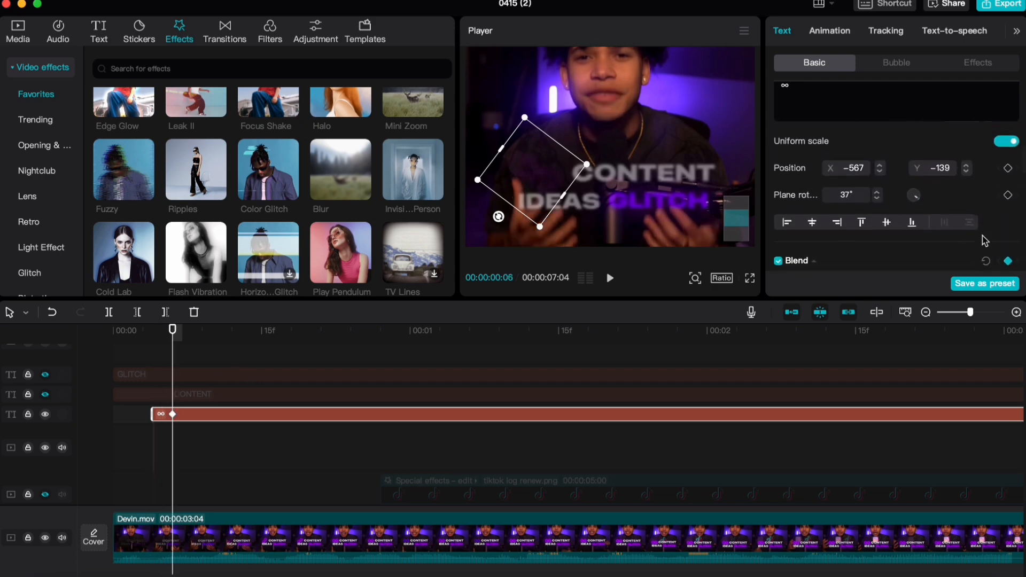
pyautogui.scroll(2, 990, 225)
pyautogui.scroll(-4, 989, 219)
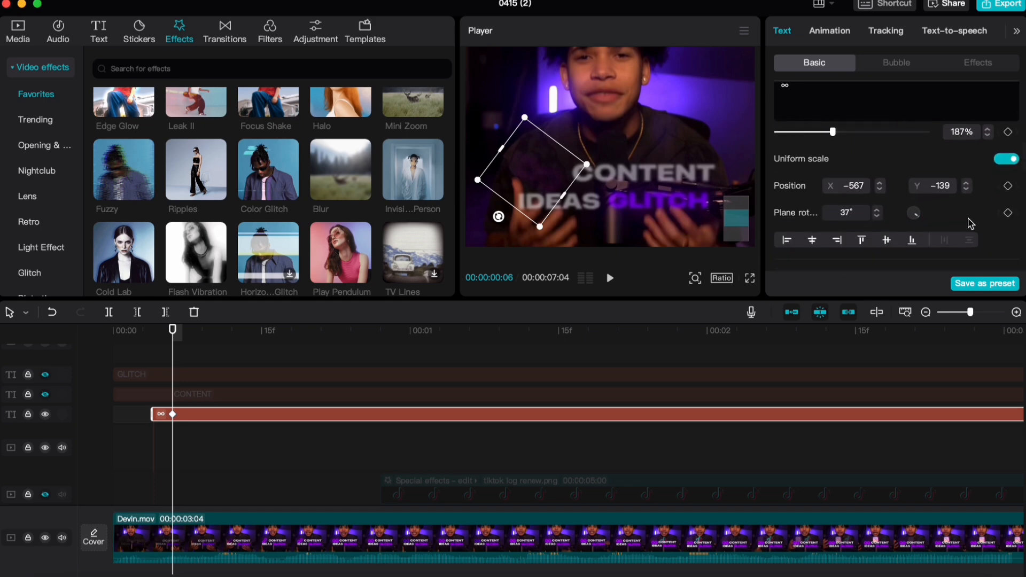
pyautogui.click(1008, 212)
# Step: At 00:00:00:23, keyframe the ∞ text with an upright rotation and full opacity
pyautogui.press('Right')
pyautogui.press('Right')
pyautogui.press('Right')
pyautogui.press('Right')
pyautogui.press('Right')
pyautogui.press('Right')
pyautogui.press('Right')
pyautogui.press('Right')
pyautogui.press('Right')
pyautogui.press('Right')
pyautogui.press('Right')
pyautogui.press('Right')
pyautogui.press('Right')
pyautogui.press('Right')
pyautogui.press('Right')
pyautogui.press('Right')
pyautogui.press('Right')
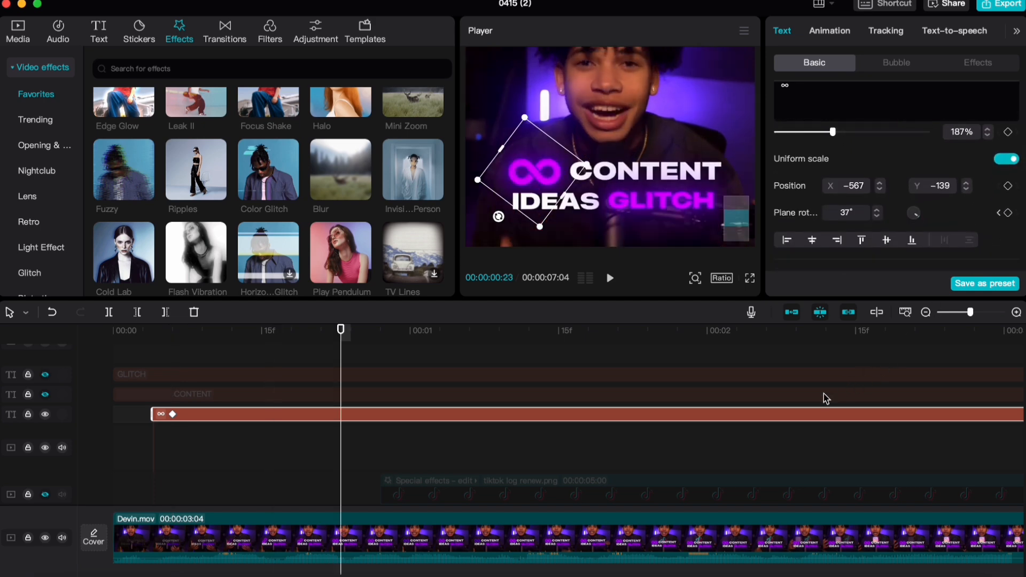
pyautogui.moveTo(864, 210); pyautogui.dragTo(815, 217)
pyautogui.write('3')
pyautogui.press('Return')
pyautogui.scroll(-3, 874, 223)
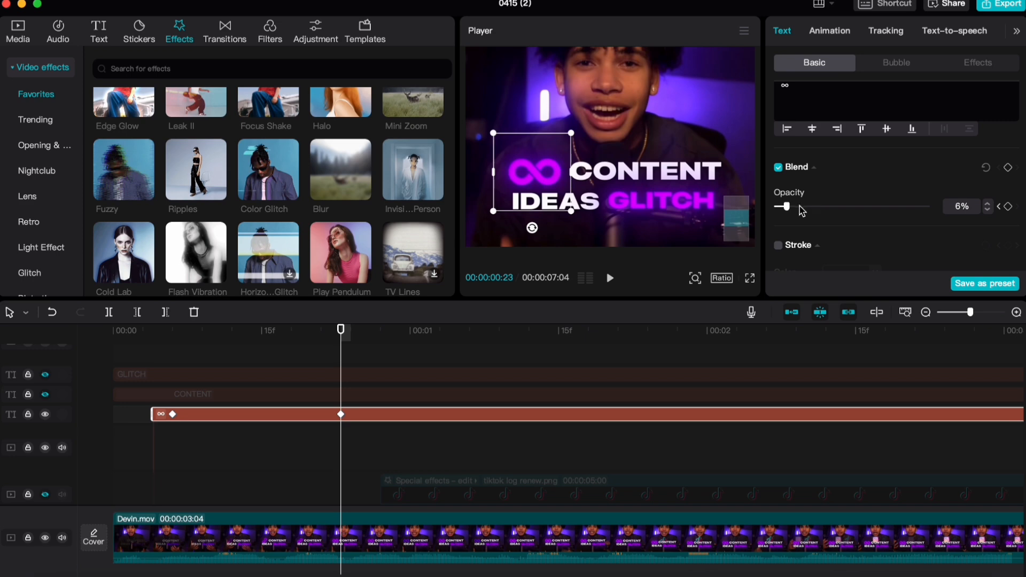
pyautogui.moveTo(793, 206); pyautogui.dragTo(928, 206)
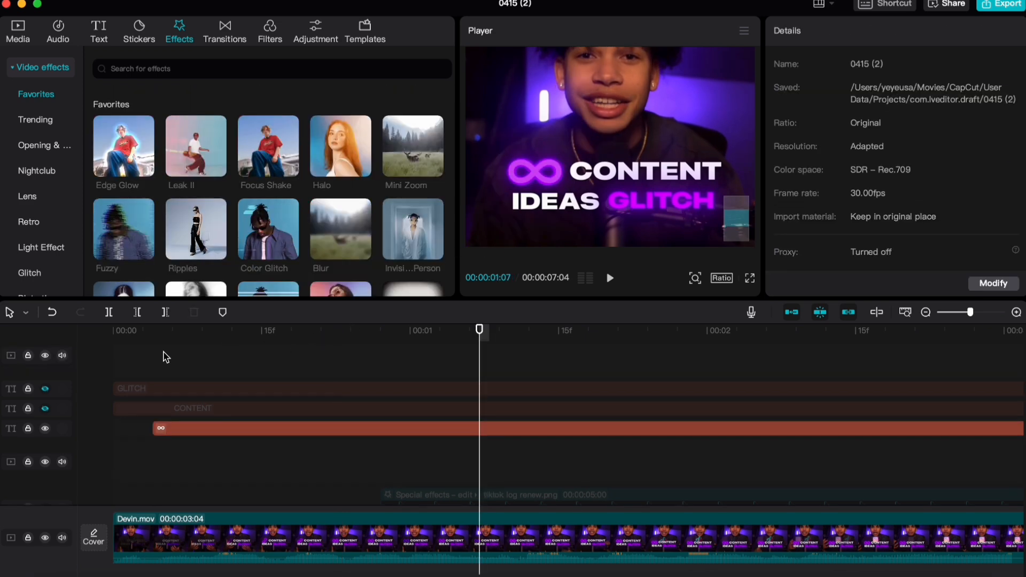
# Step: Preview the ∞ text's rotation and fade-in animation over its opening frames
pyautogui.click(164, 355)
pyautogui.press('space')
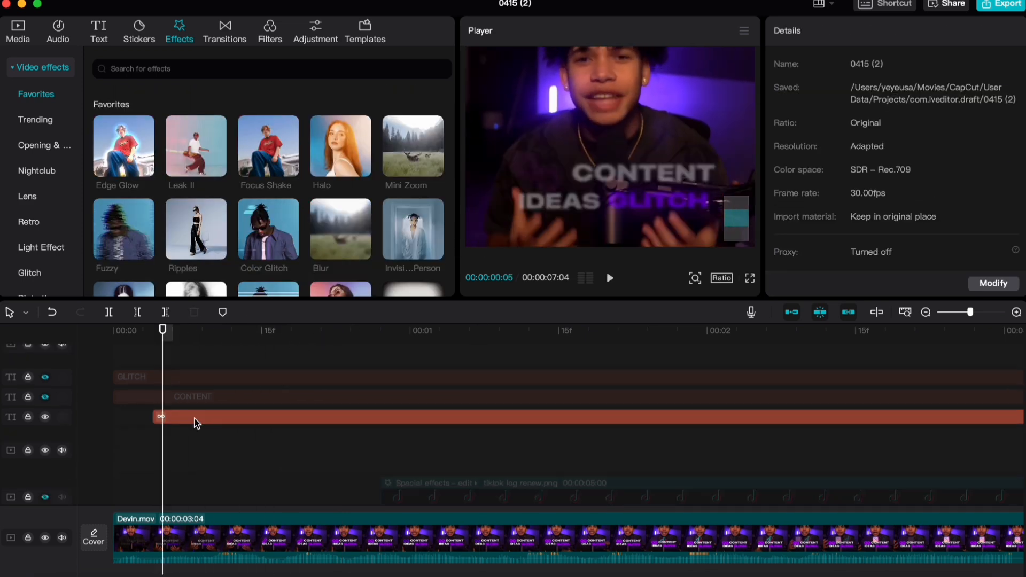
pyautogui.click(198, 420)
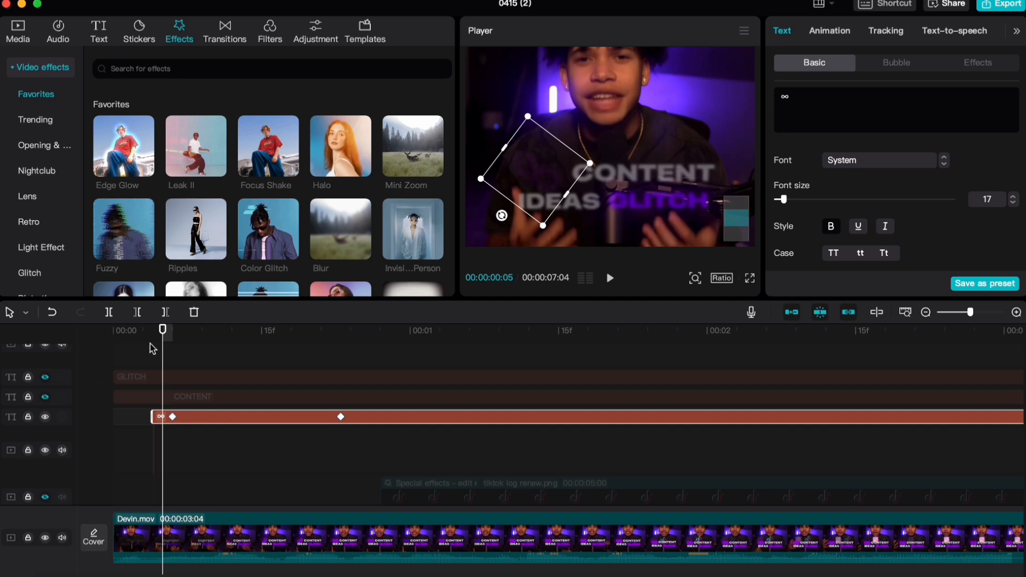
pyautogui.click(173, 340)
pyautogui.moveTo(174, 328); pyautogui.dragTo(251, 362)
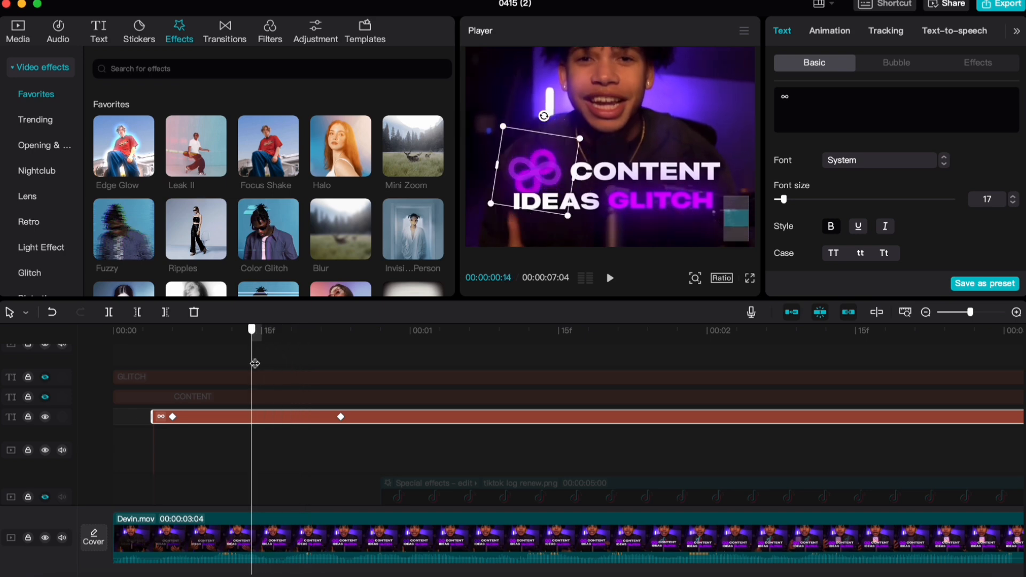
# Step: Show the ∞ text's keyframe animation and apply the Ease Out 2 graph to its first rotation keyframe
pyautogui.rightClick(256, 436)
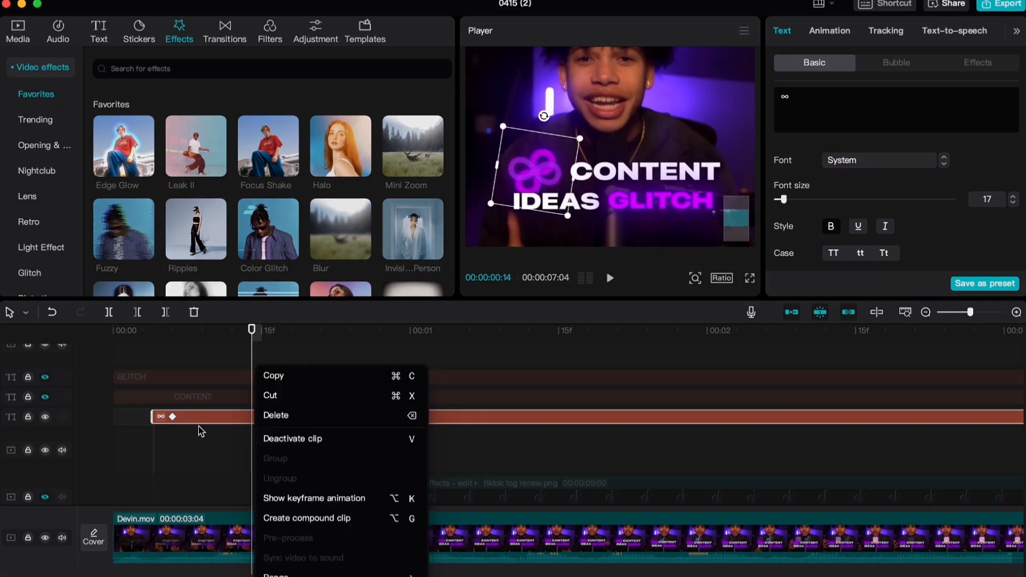
pyautogui.click(319, 498)
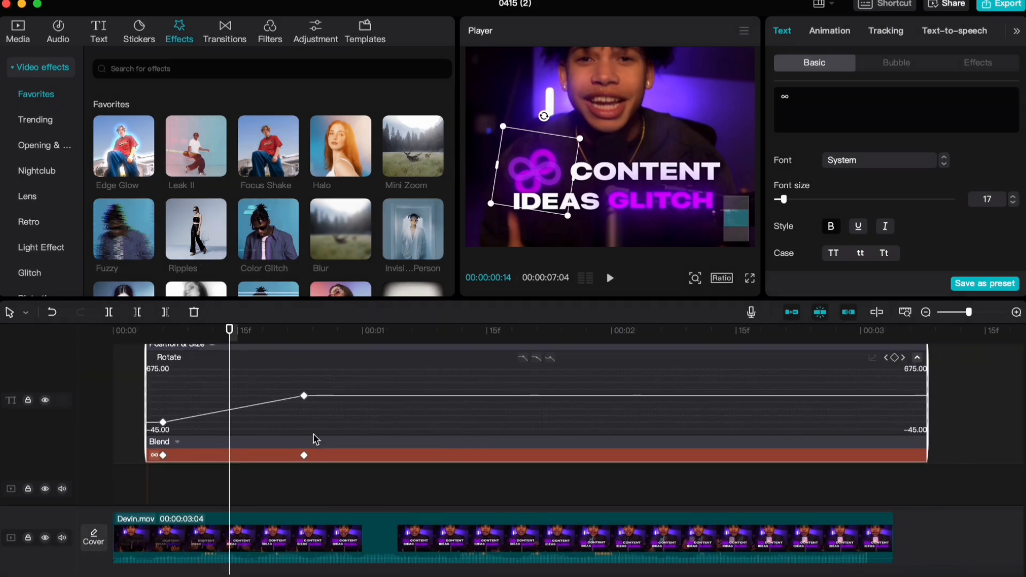
pyautogui.click(522, 358)
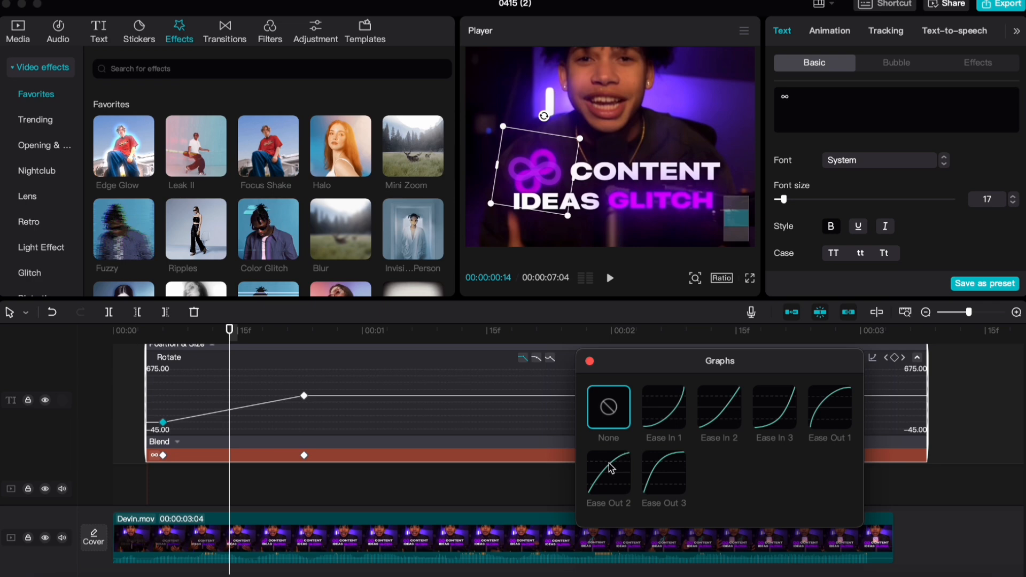
pyautogui.click(609, 463)
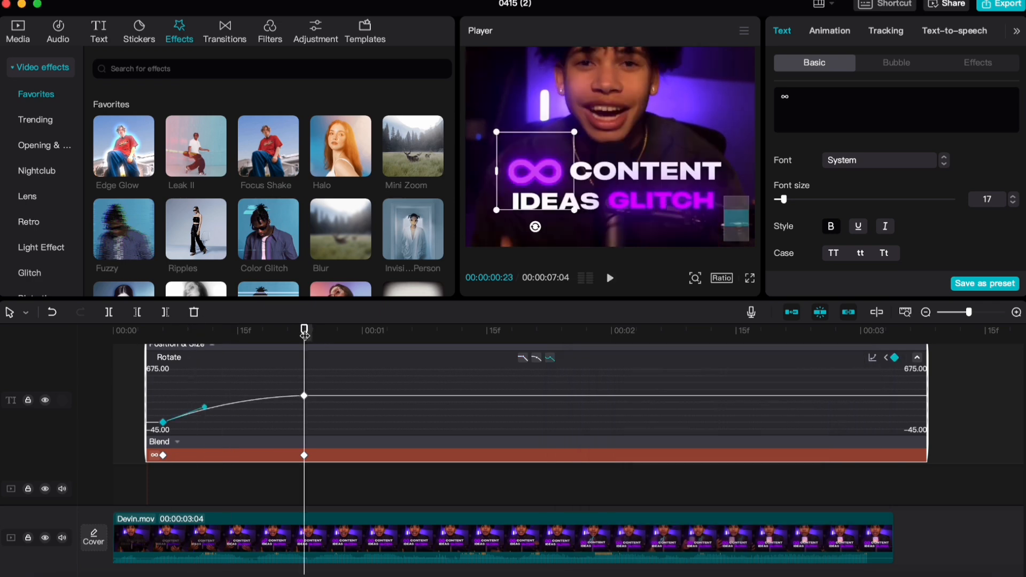
# Step: Preview the eased ∞ rotation, and extend the first rotation keyframe's curve handle for a stronger ease
pyautogui.moveTo(306, 332); pyautogui.dragTo(130, 345)
pyautogui.press('space')
pyautogui.click(197, 327)
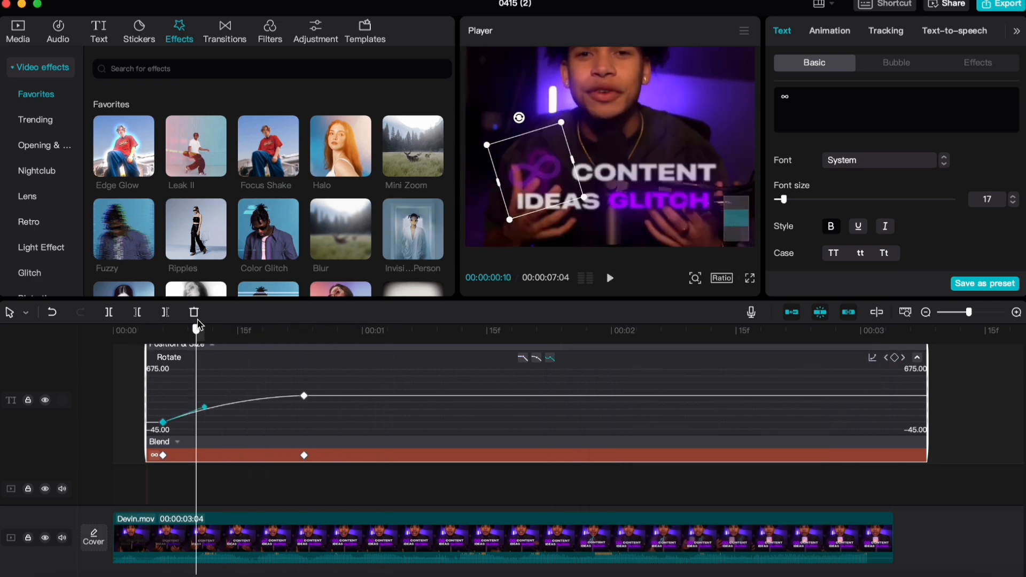
pyautogui.scroll(1, 202, 417)
pyautogui.moveTo(205, 408); pyautogui.dragTo(251, 402)
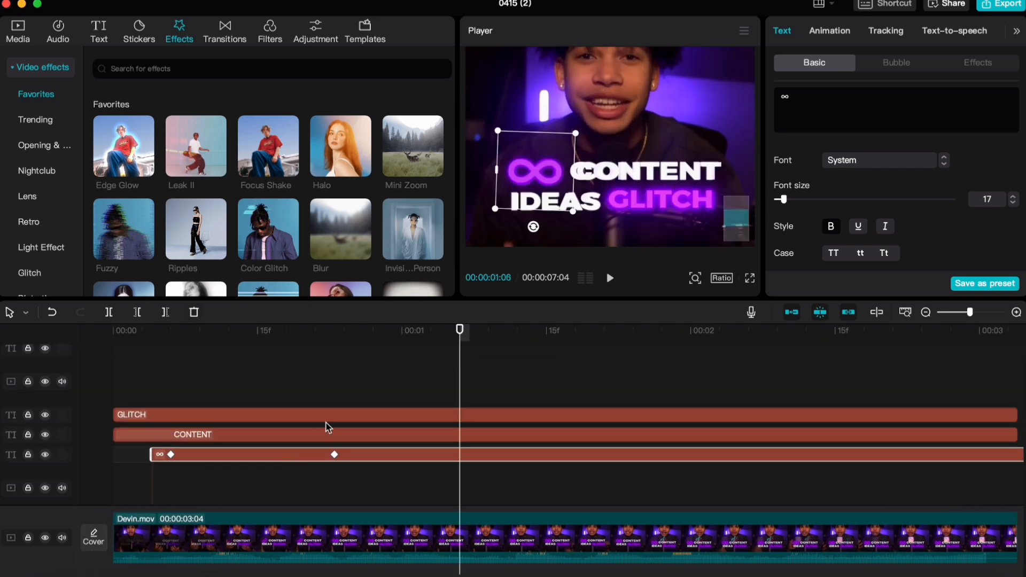
# Step: Add glow keyframes to the ∞ text at 00:00:00:23
pyautogui.scroll(-5, 326, 423)
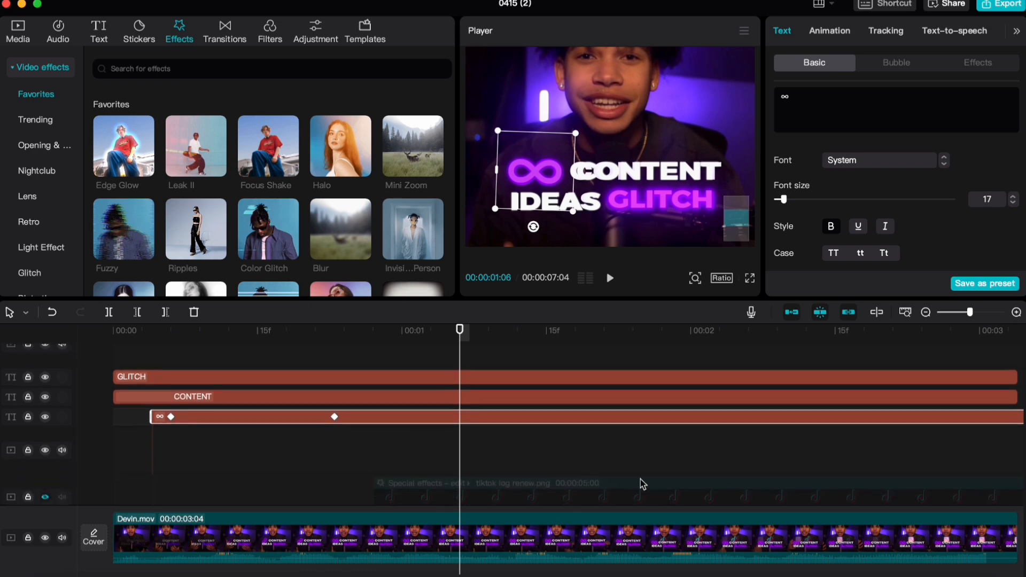
pyautogui.scroll(2, 228, 476)
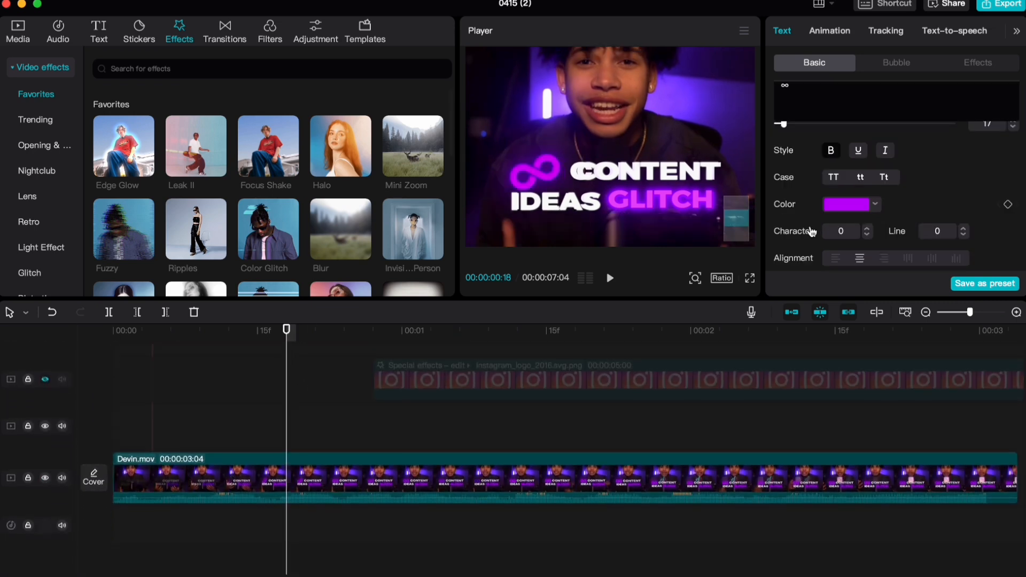
pyautogui.scroll(-3, 804, 231)
pyautogui.scroll(-4, 802, 229)
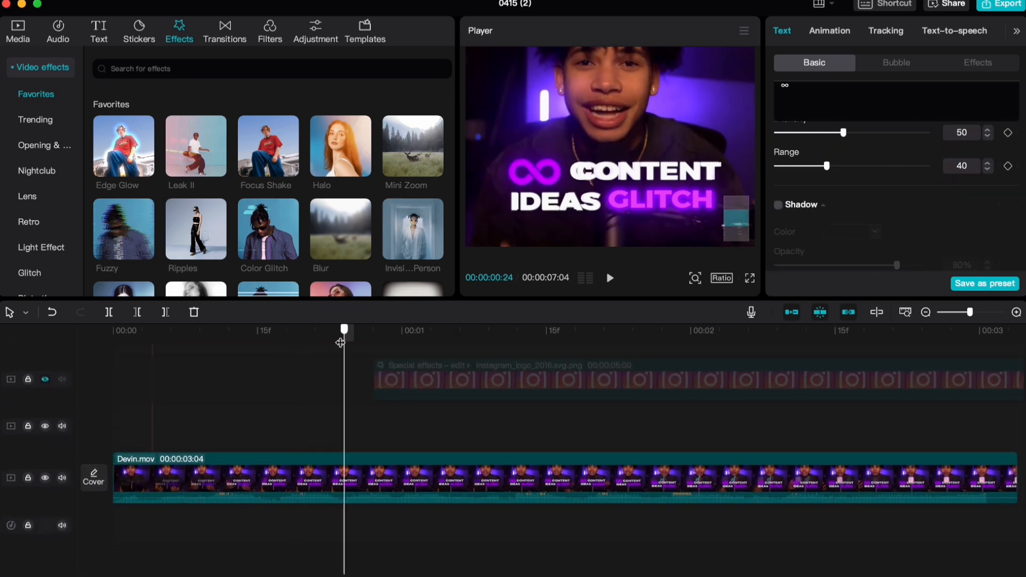
pyautogui.moveTo(341, 341); pyautogui.dragTo(334, 344)
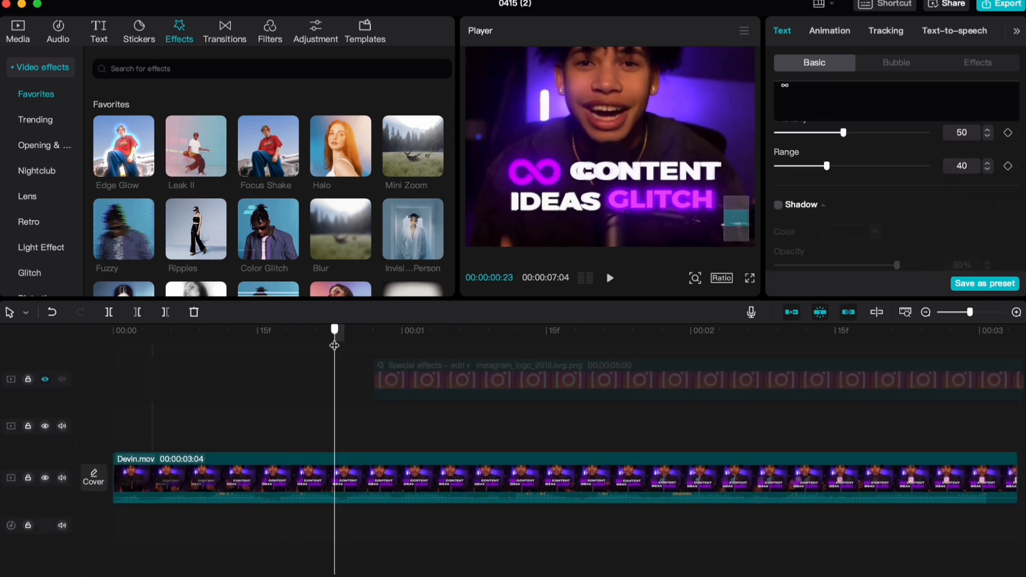
pyautogui.scroll(2, 327, 449)
pyautogui.scroll(3, 328, 450)
pyautogui.click(286, 444)
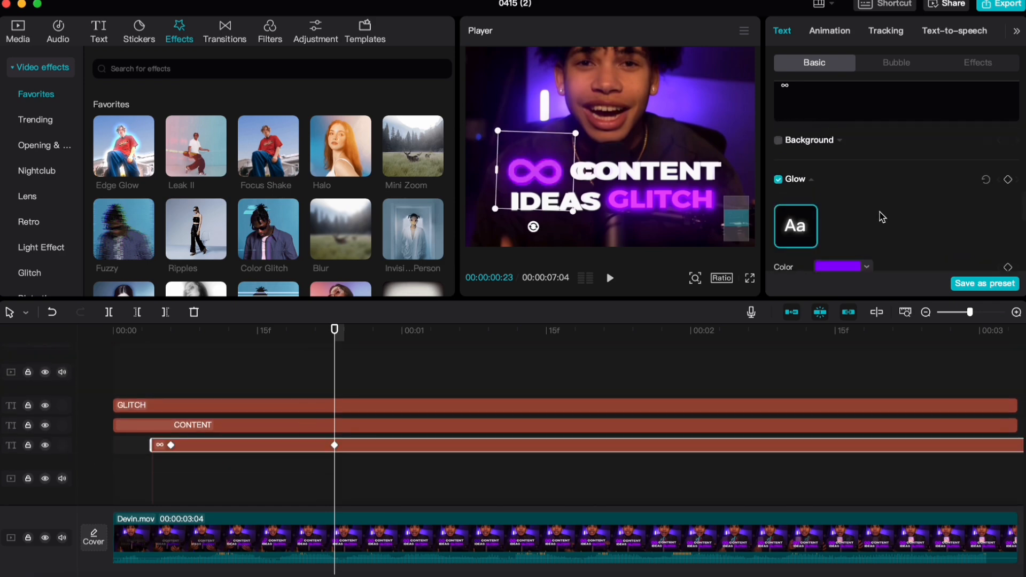
pyautogui.scroll(-3, 877, 231)
pyautogui.scroll(2, 941, 210)
pyautogui.click(1008, 143)
pyautogui.scroll(-1, 469, 421)
pyautogui.scroll(-2, 469, 421)
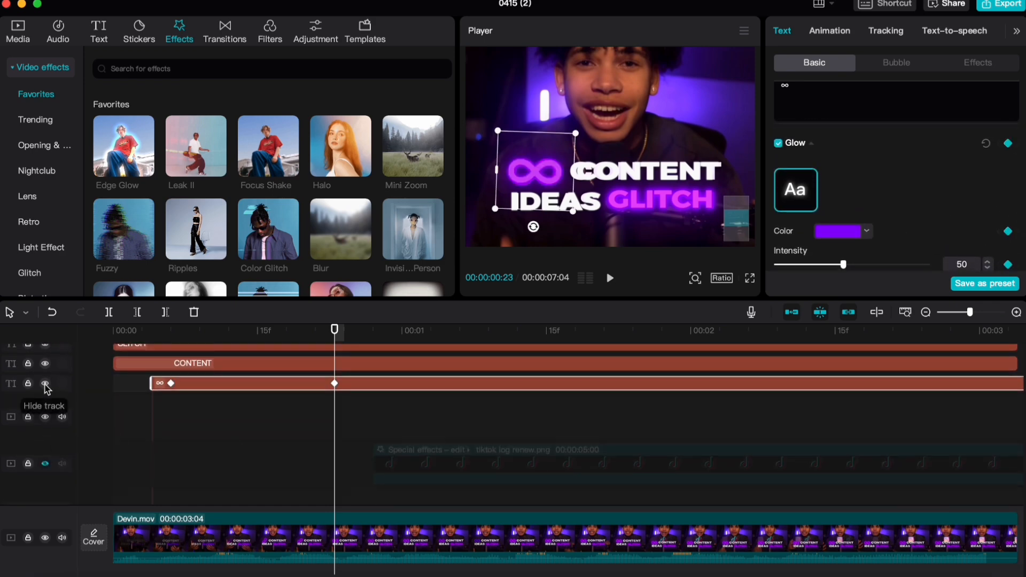
# Step: Compare with the reference clip and keyframe the ∞ text's glow intensity and range at 10 at 00:00:00:27
pyautogui.click(45, 384)
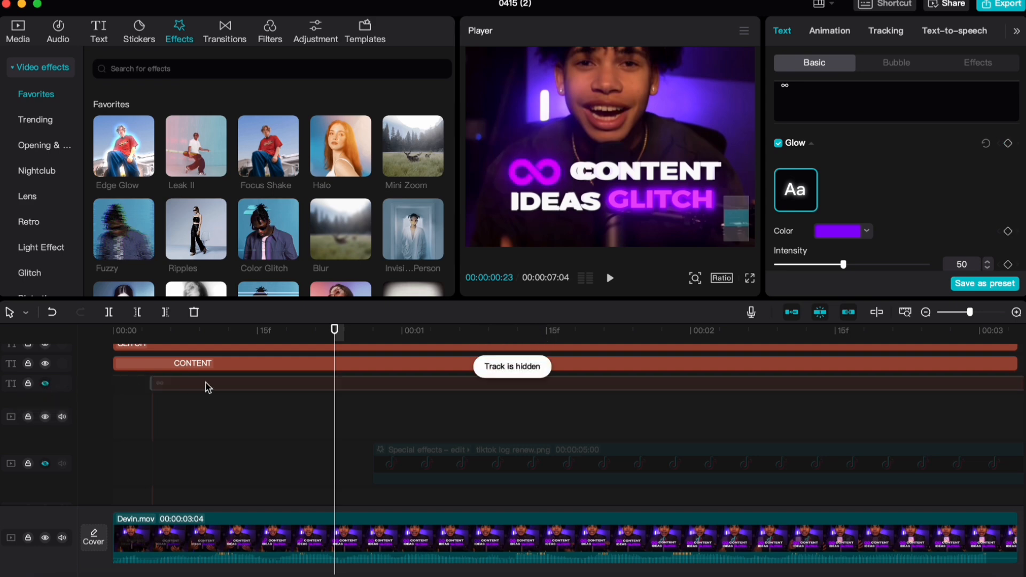
pyautogui.press('Right')
pyautogui.press('Right')
pyautogui.press('Right')
pyautogui.press('Right')
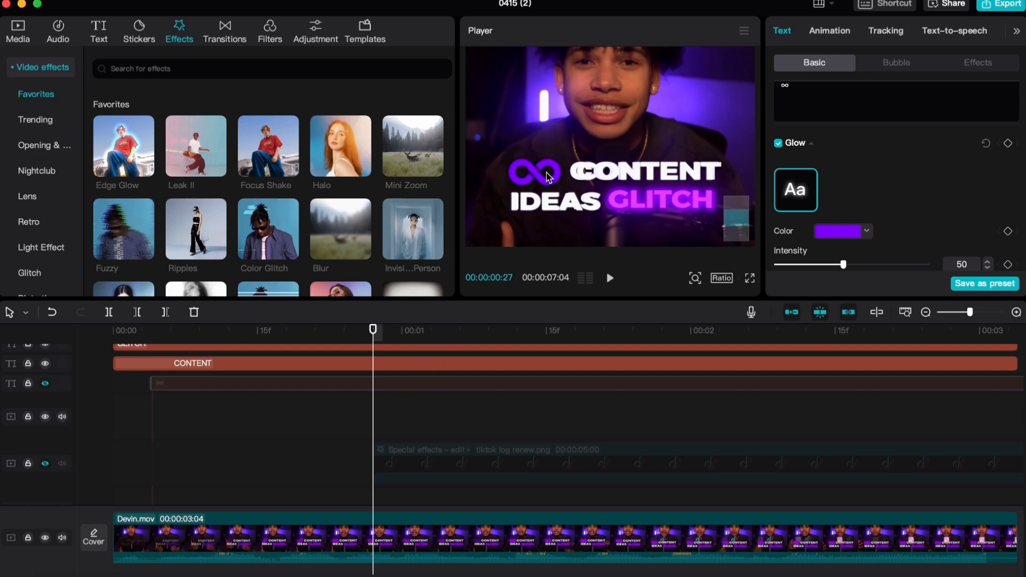
pyautogui.click(45, 384)
pyautogui.scroll(-3, 812, 215)
pyautogui.moveTo(806, 177); pyautogui.dragTo(769, 211)
# Step: Compare with the reference clip and keyframe the ∞ text's glow at intensity 50 and range 40 at 00:00:01:01
pyautogui.click(44, 383)
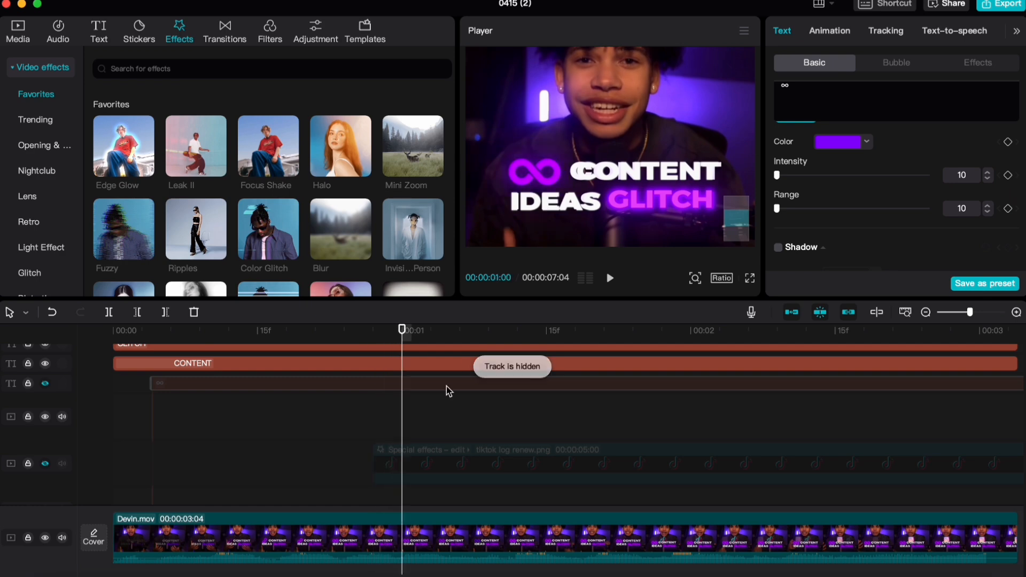
pyautogui.press('super+z')
pyautogui.press('Right')
pyautogui.press('Right')
pyautogui.press('Right')
pyautogui.press('Right')
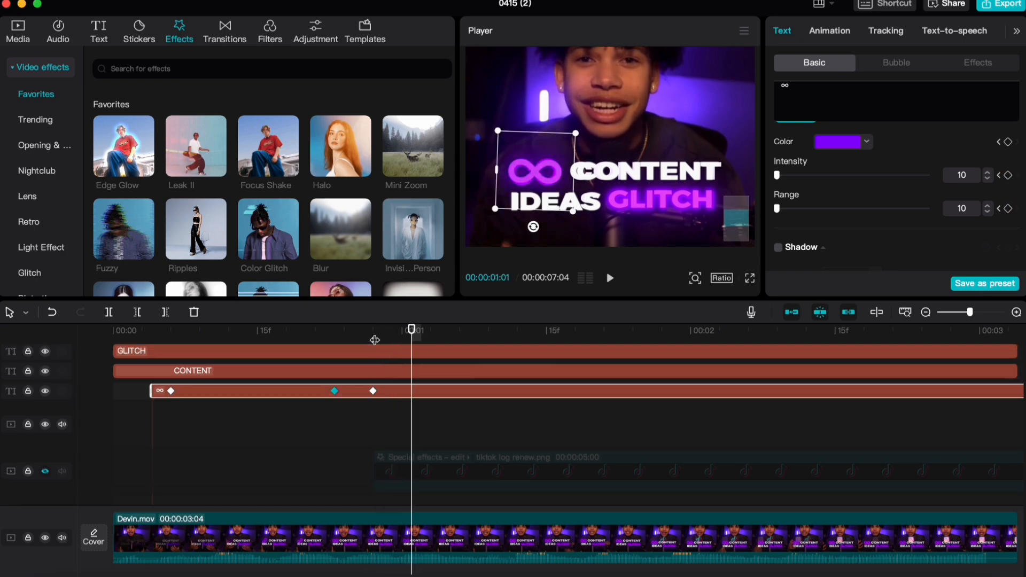
pyautogui.click(45, 391)
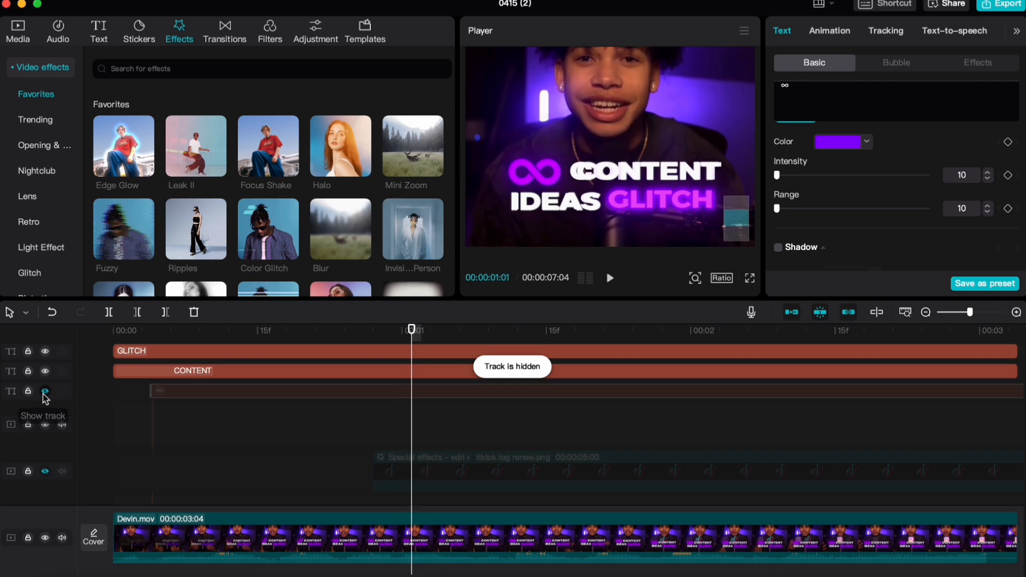
pyautogui.click(45, 394)
pyautogui.click(373, 392)
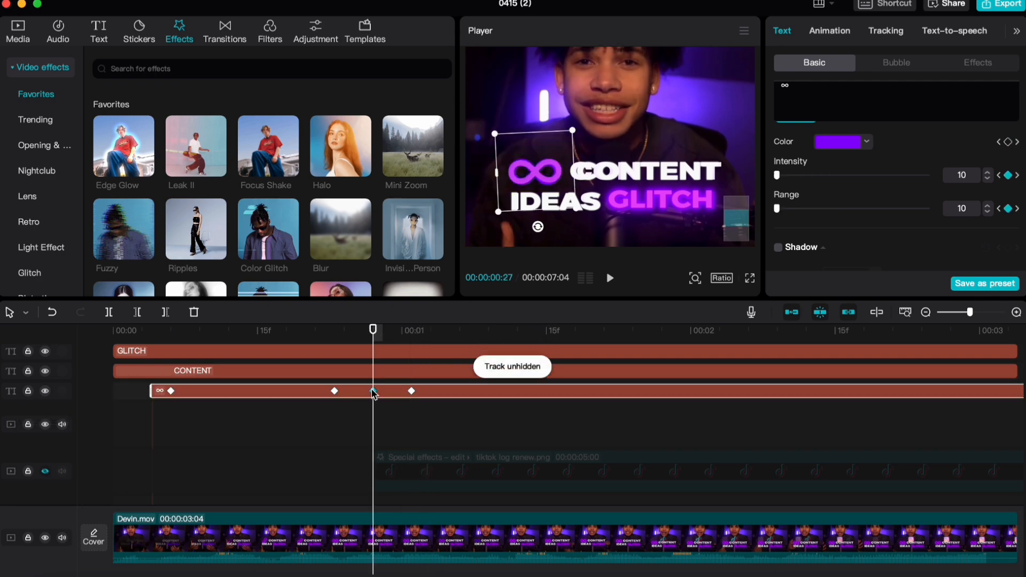
pyautogui.click(410, 337)
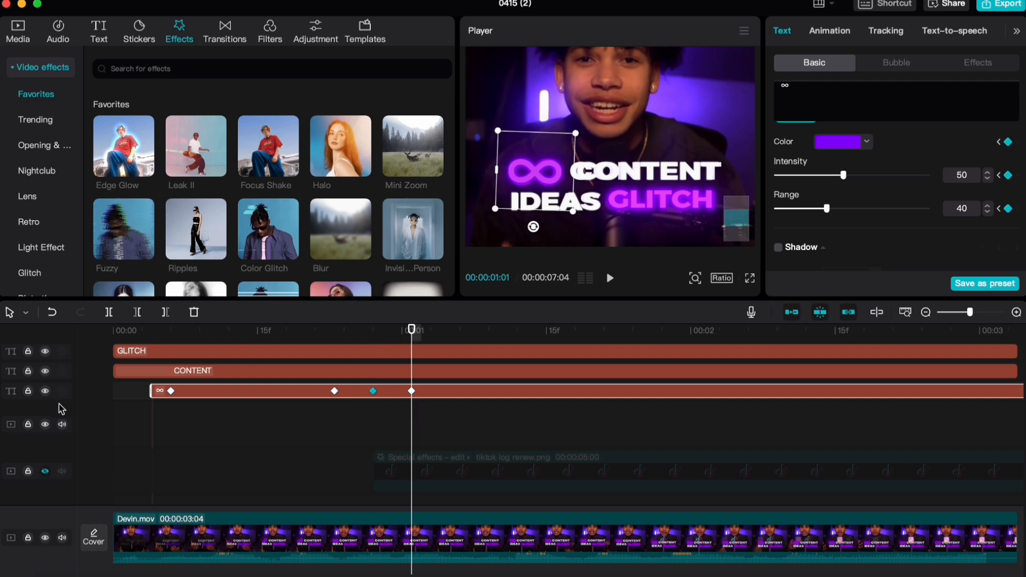
# Step: Check the reference clip and keyframe the ∞ text's glow intensity and range at 10 at 00:00:01:05
pyautogui.click(45, 392)
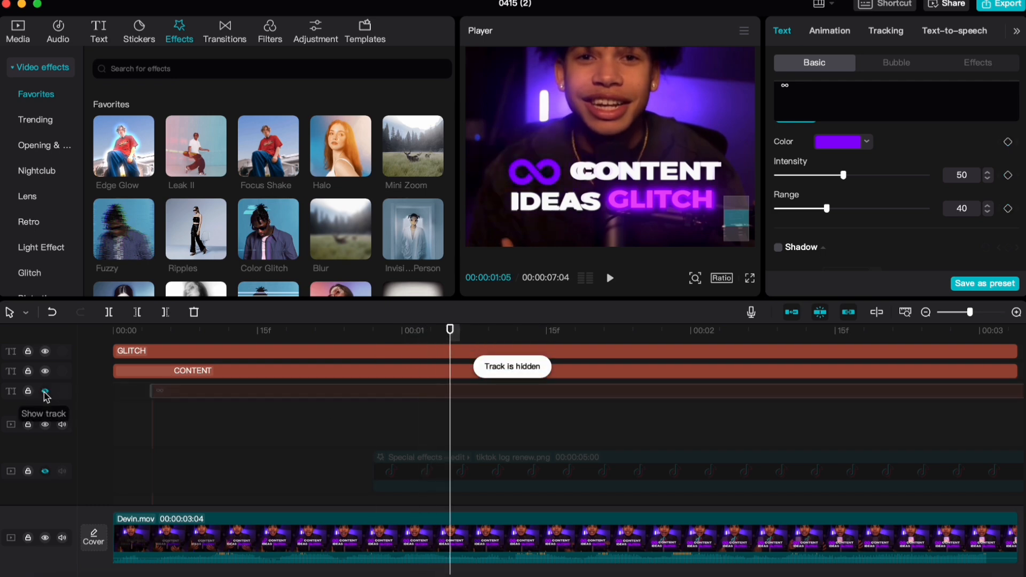
pyautogui.click(46, 393)
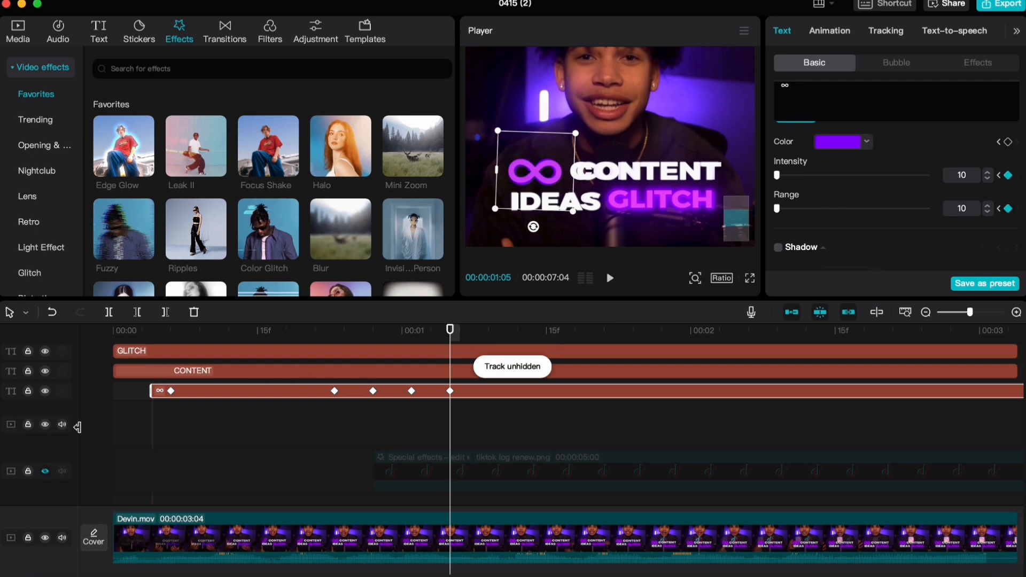
pyautogui.click(412, 392)
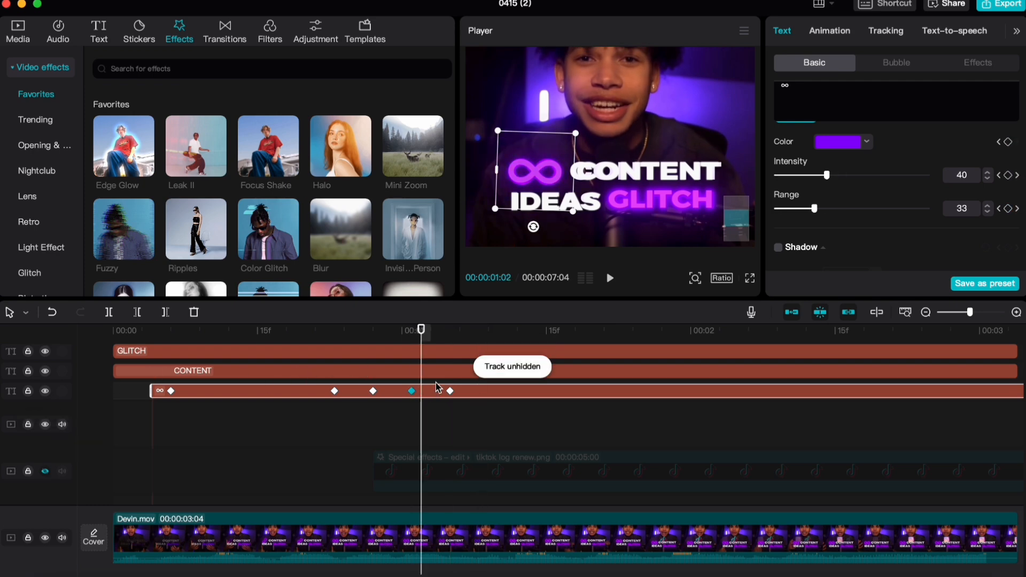
pyautogui.click(45, 392)
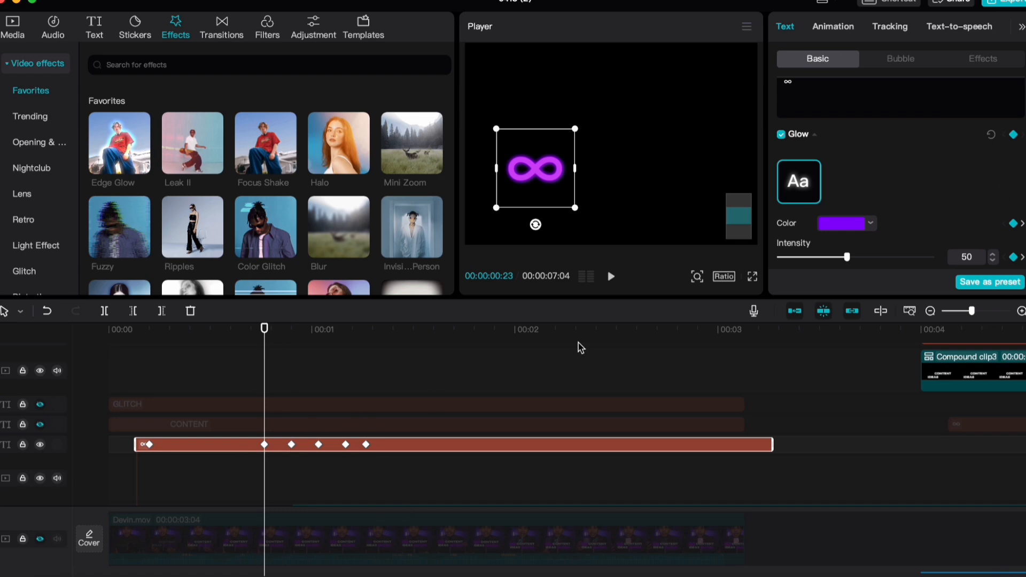
# Step: Add a text color keyframe to the ∞ text at 00:00:00:23
pyautogui.scroll(5, 887, 222)
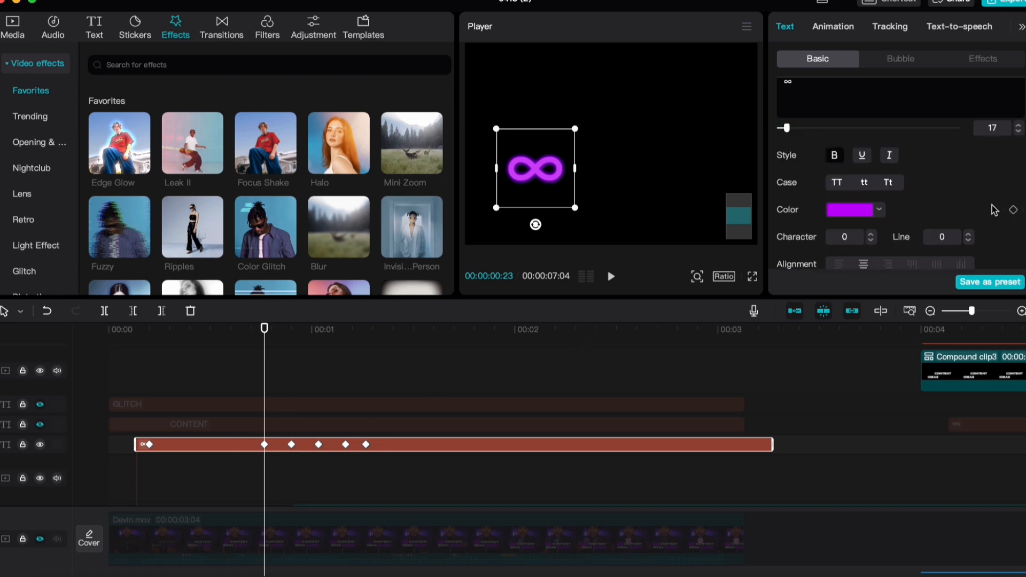
pyautogui.scroll(-6, 855, 203)
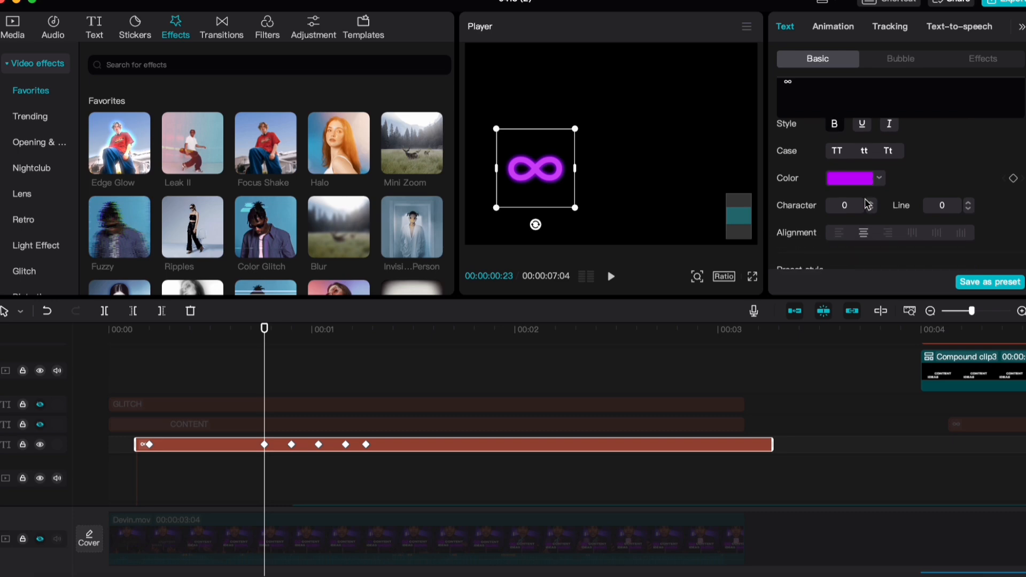
pyautogui.scroll(-3, 801, 176)
pyautogui.scroll(10, 851, 246)
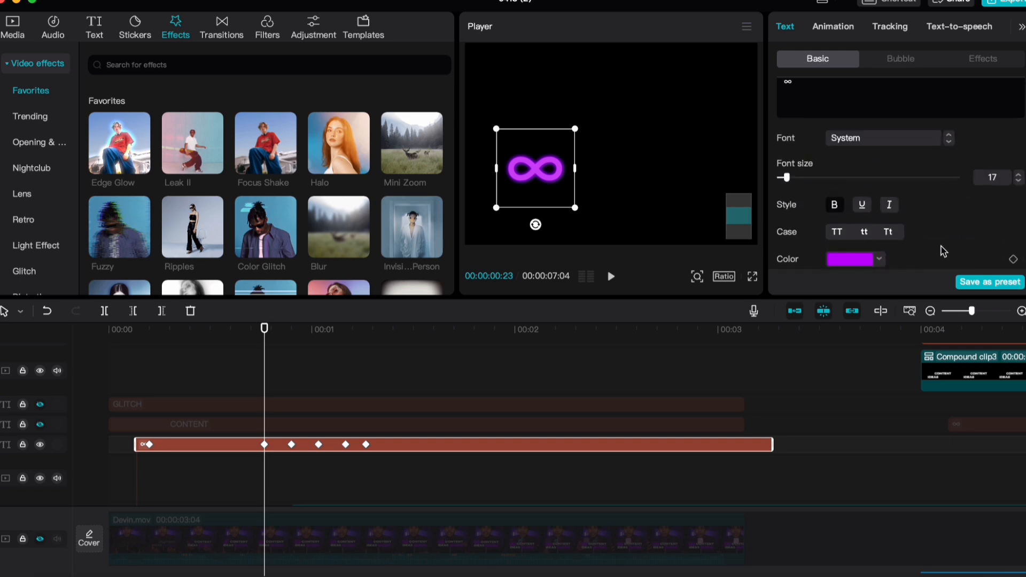
pyautogui.scroll(-5, 929, 248)
pyautogui.scroll(-4, 993, 207)
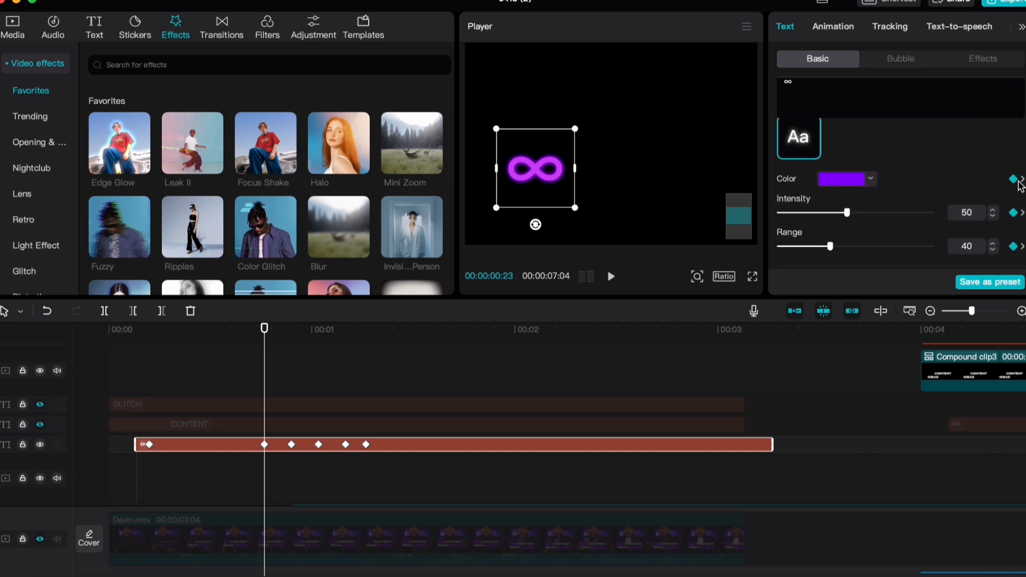
# Step: At the 00:00:00:27 glow keyframe, set the ∞ text's fill color to hex 5800FF
pyautogui.click(1021, 213)
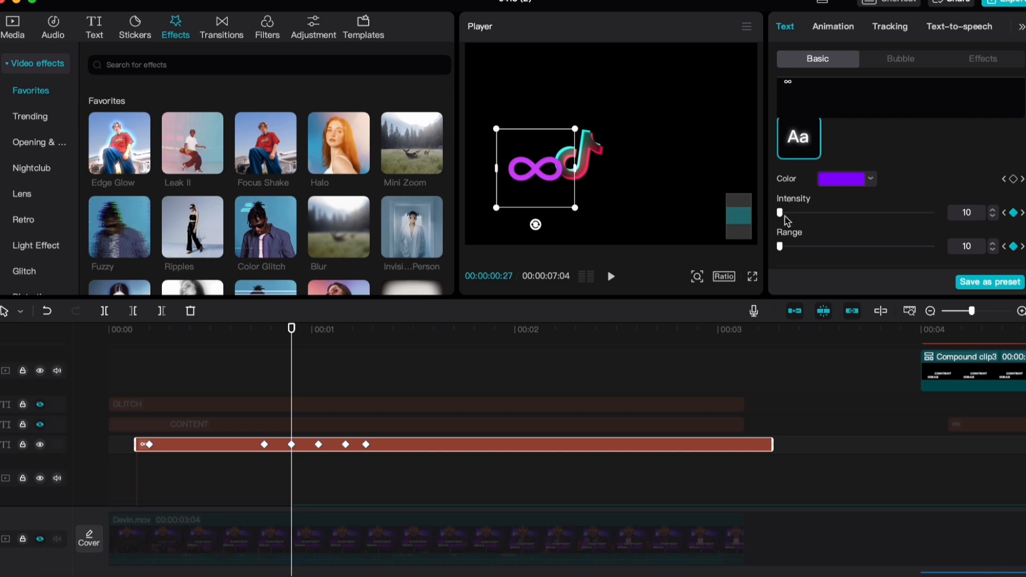
pyautogui.scroll(10, 810, 223)
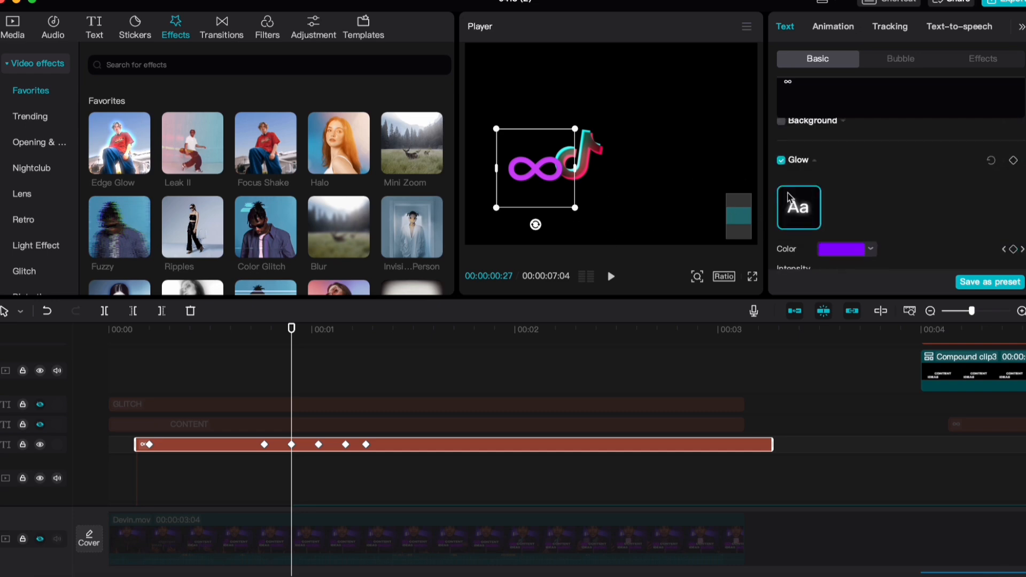
pyautogui.scroll(5, 812, 222)
pyautogui.click(854, 177)
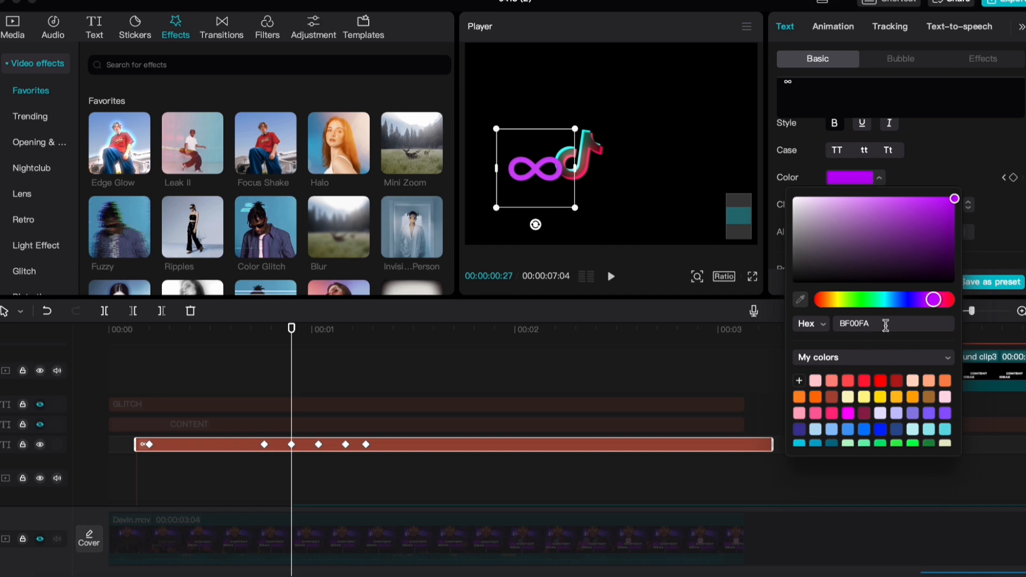
pyautogui.moveTo(885, 326); pyautogui.dragTo(845, 325)
pyautogui.write('5800FF')
pyautogui.press('Return')
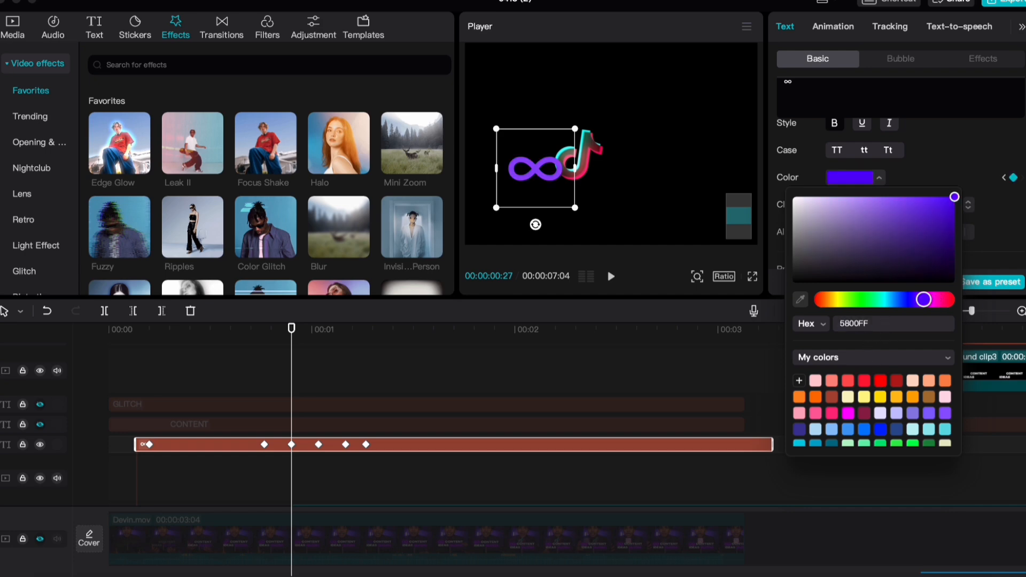
pyautogui.click(1019, 219)
pyautogui.scroll(-15, 999, 229)
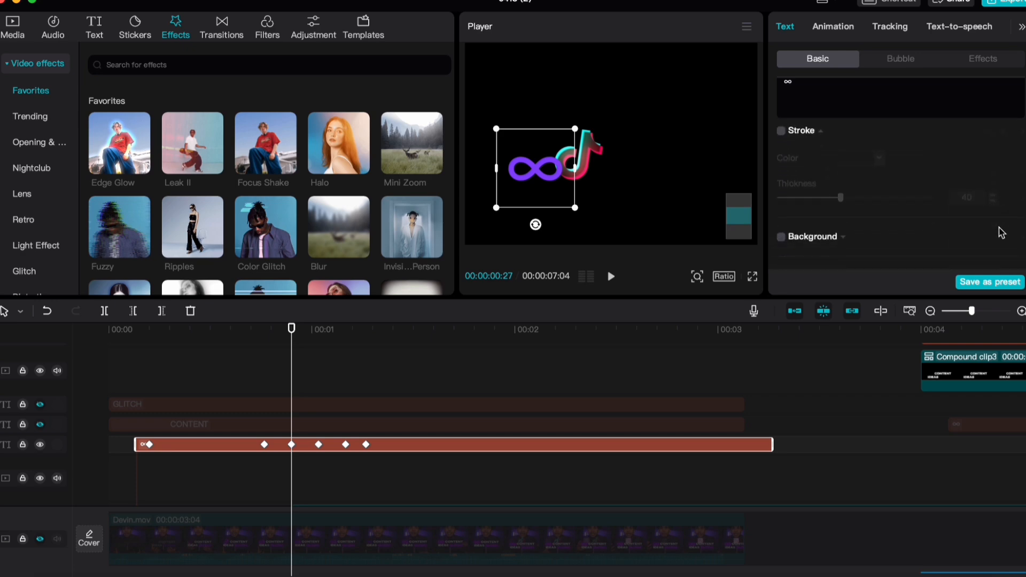
# Step: At the 00:00:01:01 glow keyframe, set the ∞ text's fill color to hex BF00FA and check the remaining keyframes
pyautogui.click(1022, 220)
pyautogui.scroll(12, 919, 208)
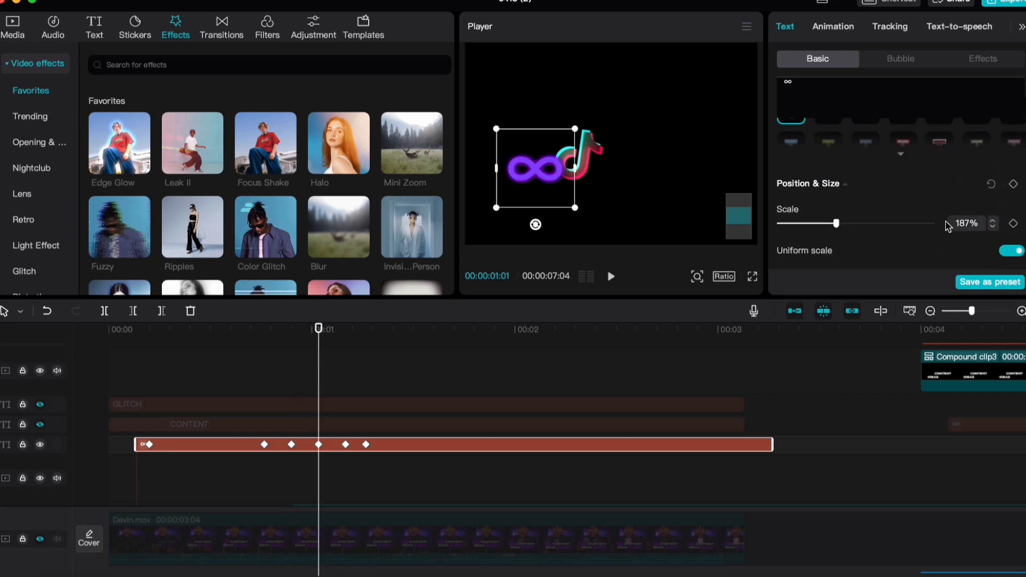
pyautogui.scroll(-3, 943, 236)
pyautogui.scroll(4, 940, 224)
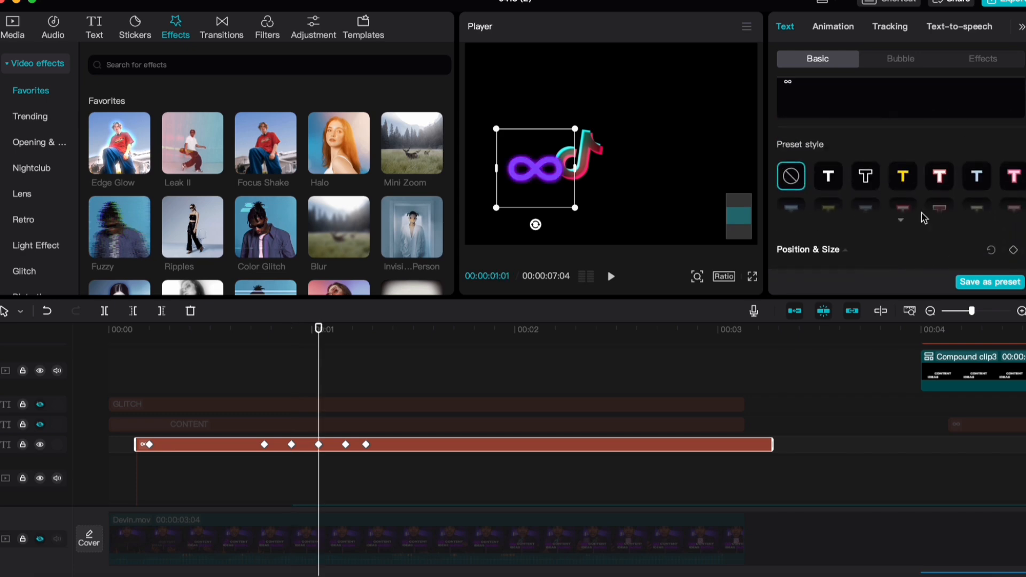
pyautogui.click(855, 154)
pyautogui.press('Return')
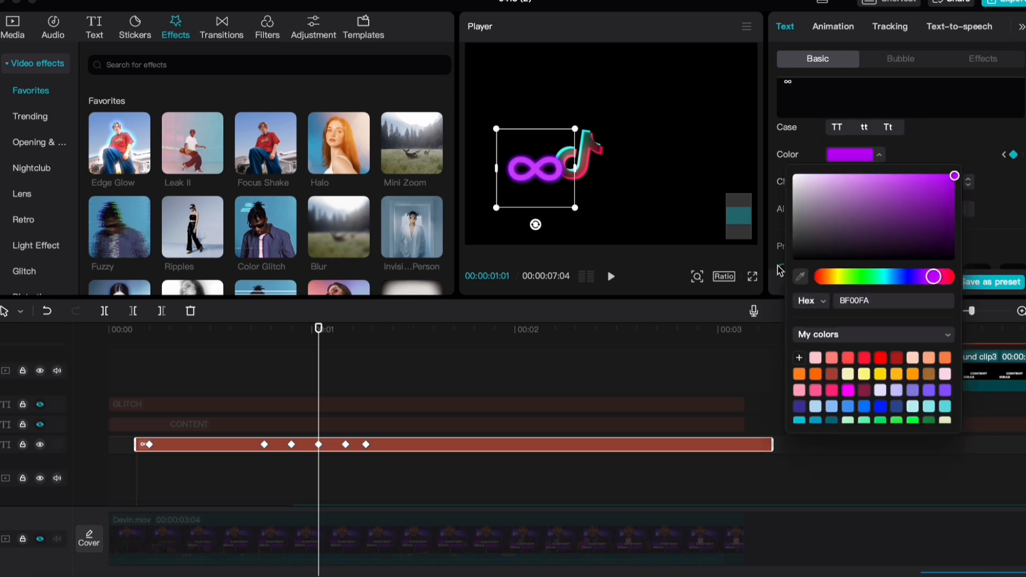
pyautogui.click(1002, 180)
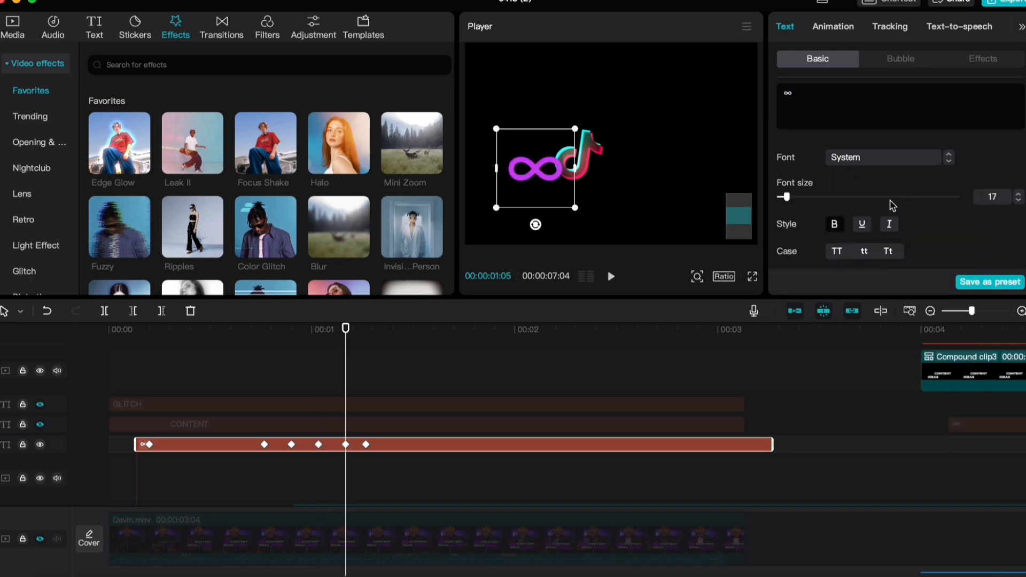
pyautogui.scroll(-3, 872, 235)
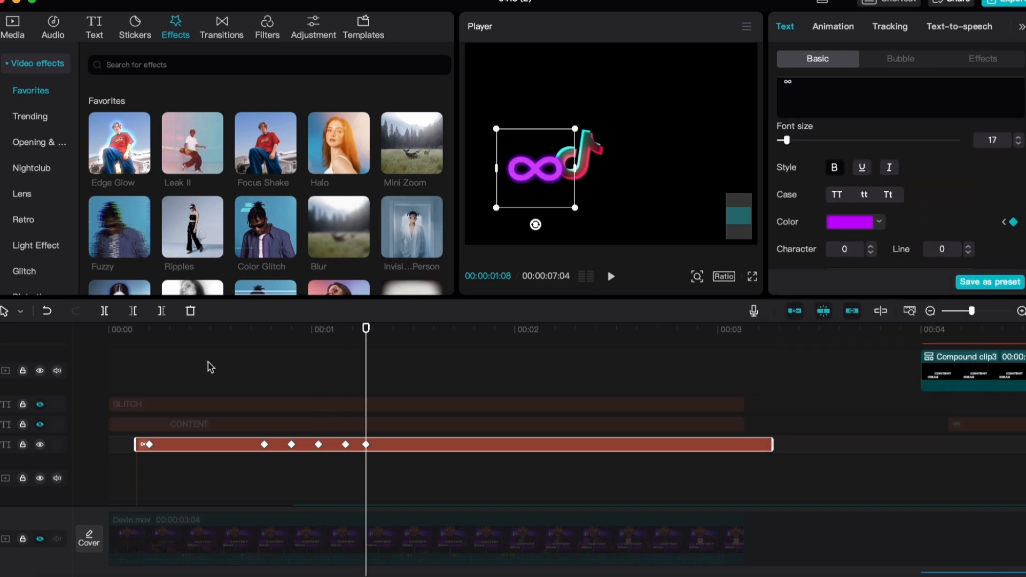
# Step: Play back the title animation and scrub it against the reference clip to find where the text starts moving
pyautogui.click(252, 363)
pyautogui.press('space')
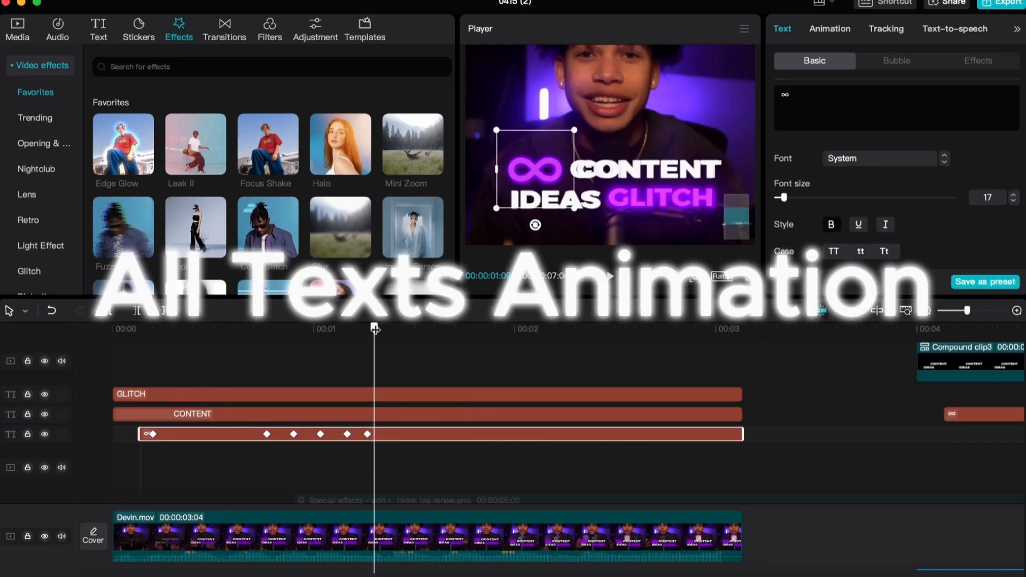
pyautogui.moveTo(376, 329); pyautogui.dragTo(382, 329)
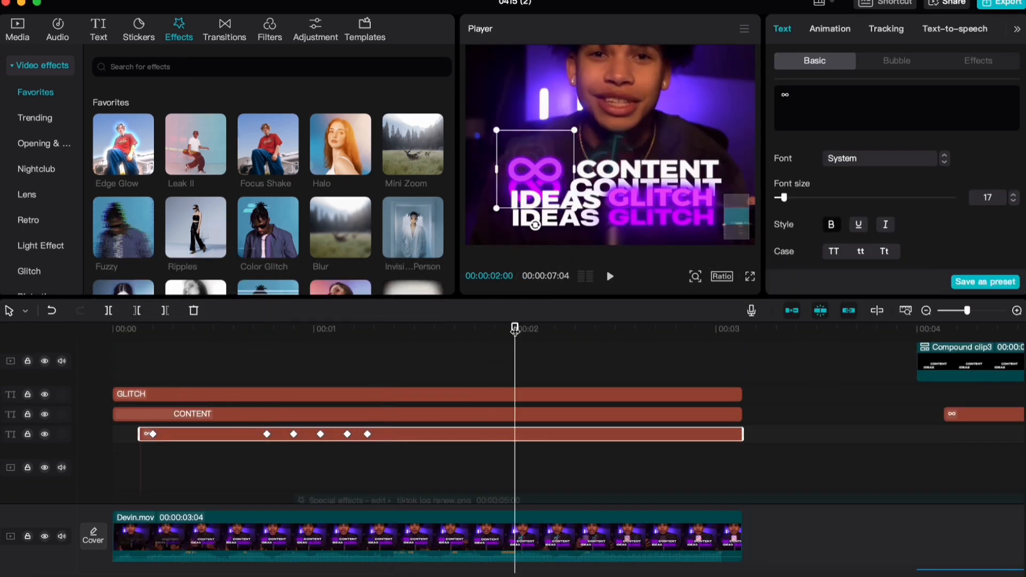
pyautogui.moveTo(515, 330); pyautogui.dragTo(367, 354)
# Step: Combine the GLITCH, CONTENT and ∞ text clips into one compound clip
pyautogui.moveTo(776, 475); pyautogui.dragTo(419, 398)
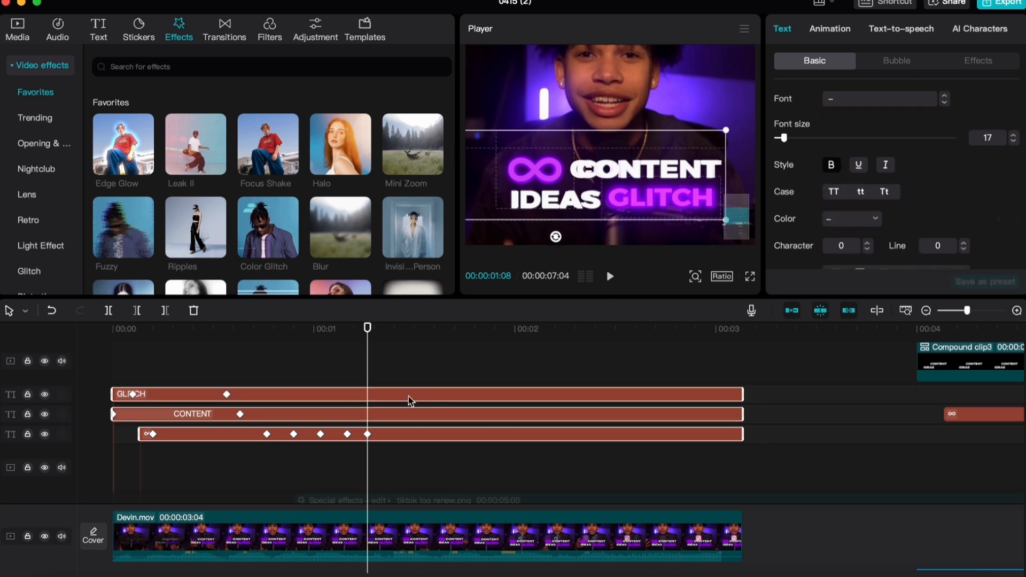
pyautogui.rightClick(466, 406)
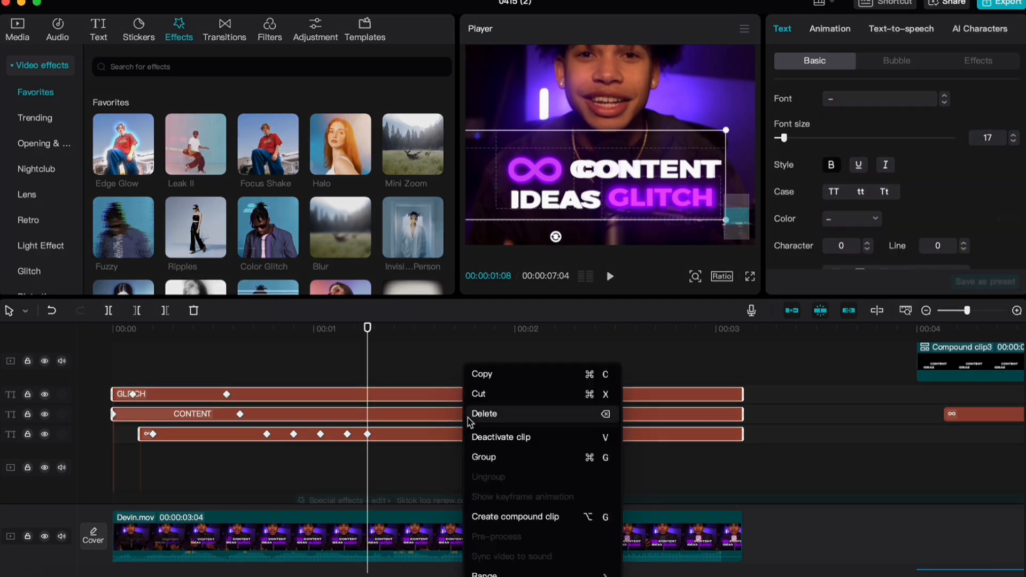
pyautogui.click(488, 517)
# Step: Add a position keyframe to the title compound clip at 00:00:01:18
pyautogui.press('Right')
pyautogui.press('Right')
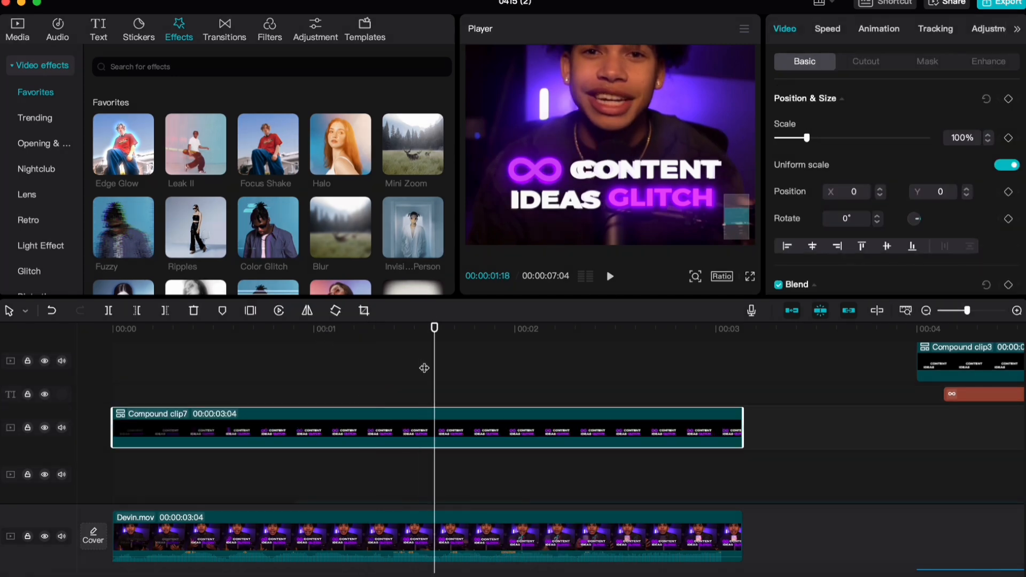
pyautogui.press('Right')
pyautogui.press('Left')
pyautogui.press('Right')
pyautogui.press('Left')
pyautogui.click(1008, 191)
# Step: At 00:00:01:28, keyframe the title compound clip's Y position at -130 to match the reference, and play back the movement
pyautogui.press('Right')
pyautogui.press('Right')
pyautogui.press('Right')
pyautogui.press('Right')
pyautogui.press('Right')
pyautogui.press('Right')
pyautogui.press('Right')
pyautogui.press('Right')
pyautogui.press('Right')
pyautogui.press('Right')
pyautogui.press('Right')
pyautogui.press('Right')
pyautogui.press('Left')
pyautogui.press('Left')
pyautogui.press('Left')
pyautogui.press('Left')
pyautogui.press('Left')
pyautogui.press('Right')
pyautogui.press('Right')
pyautogui.press('Right')
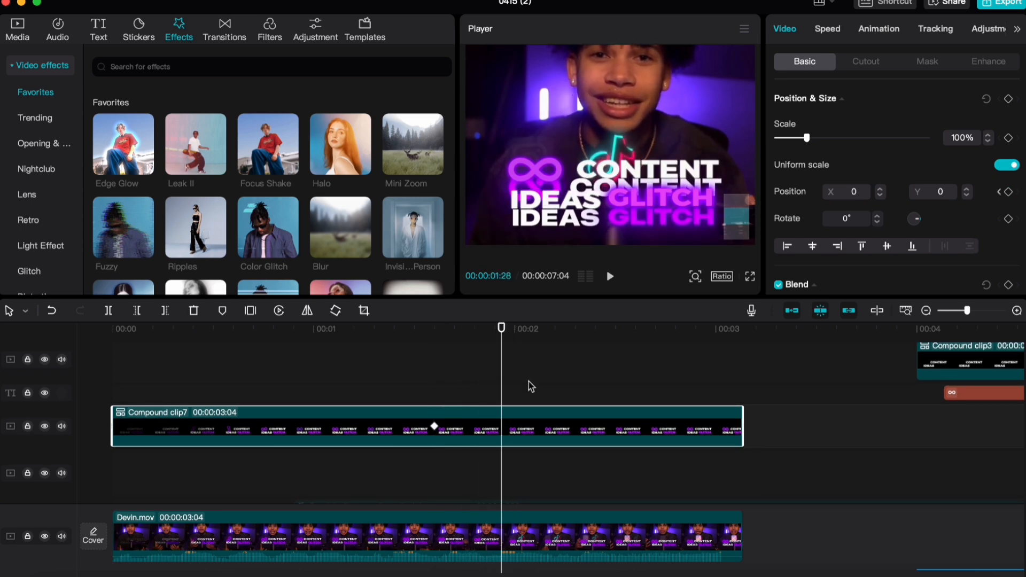
pyautogui.moveTo(627, 143); pyautogui.dragTo(595, 217)
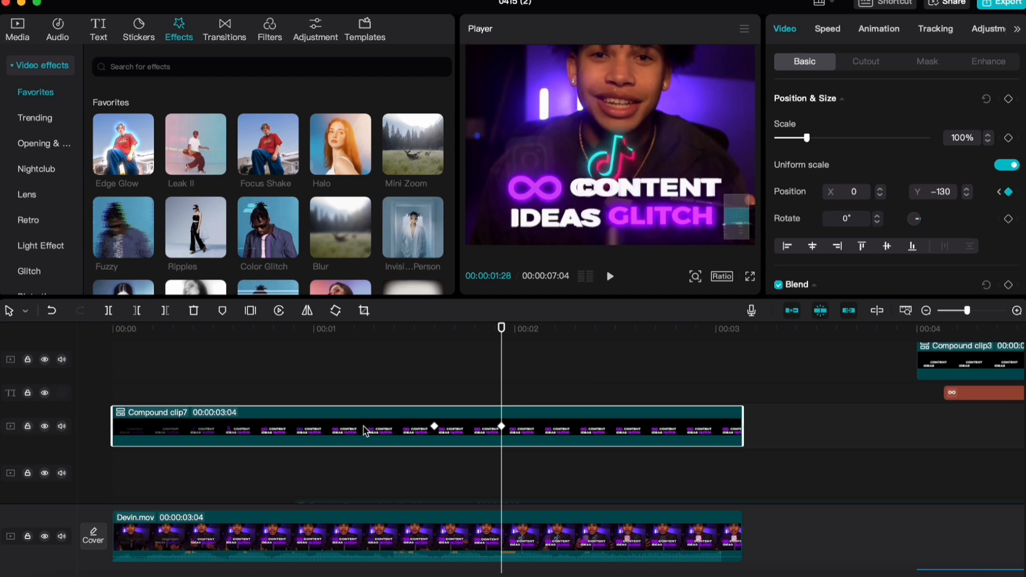
pyautogui.click(368, 359)
pyautogui.press('space')
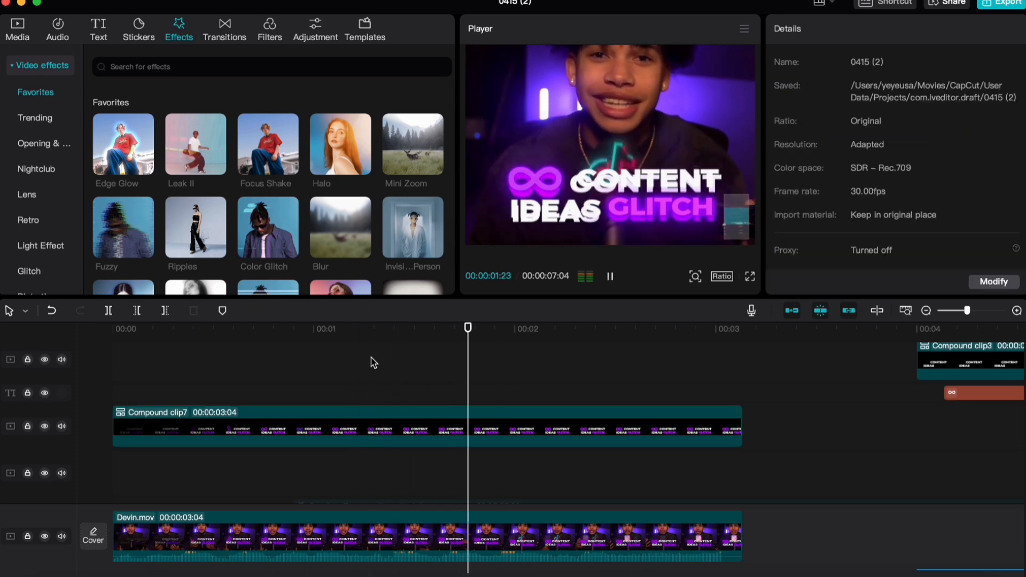
# Step: Apply the Ease In 2 graph to the title compound clip's Y position keyframes and reshape the curve by its handle
pyautogui.click(474, 412)
pyautogui.press('space')
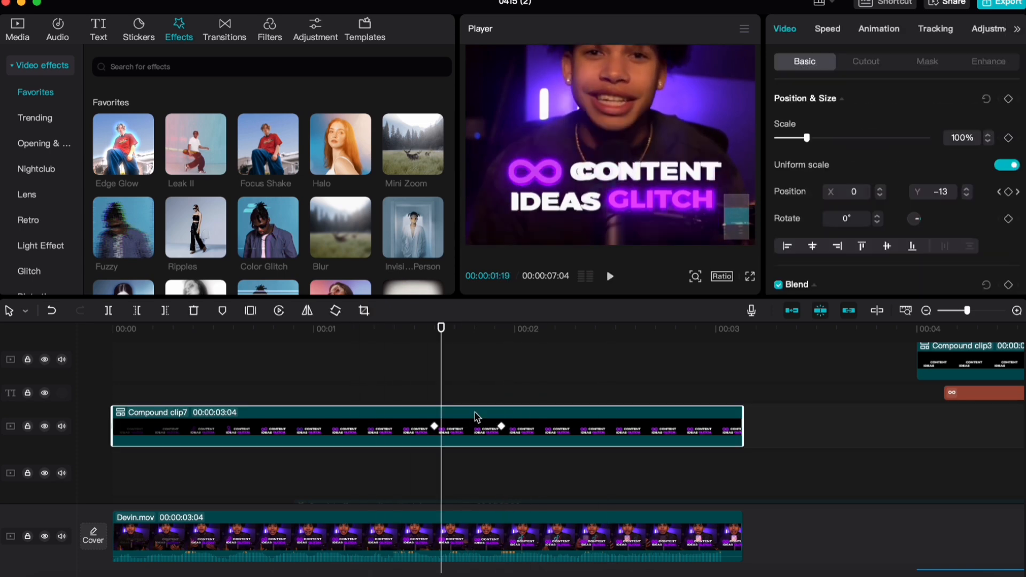
pyautogui.hotkey('alt', 'k')
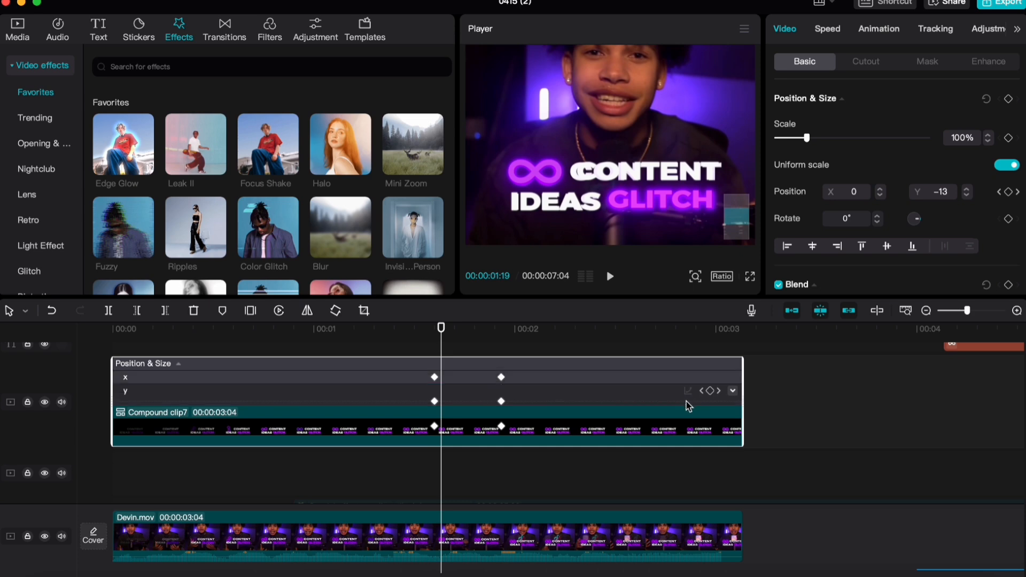
pyautogui.click(732, 391)
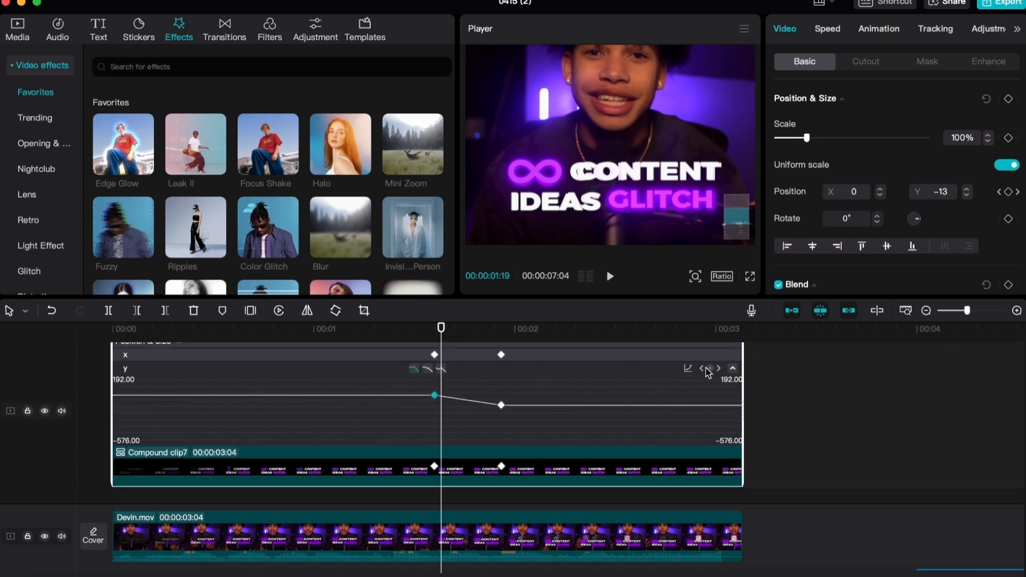
pyautogui.click(687, 369)
pyautogui.click(832, 434)
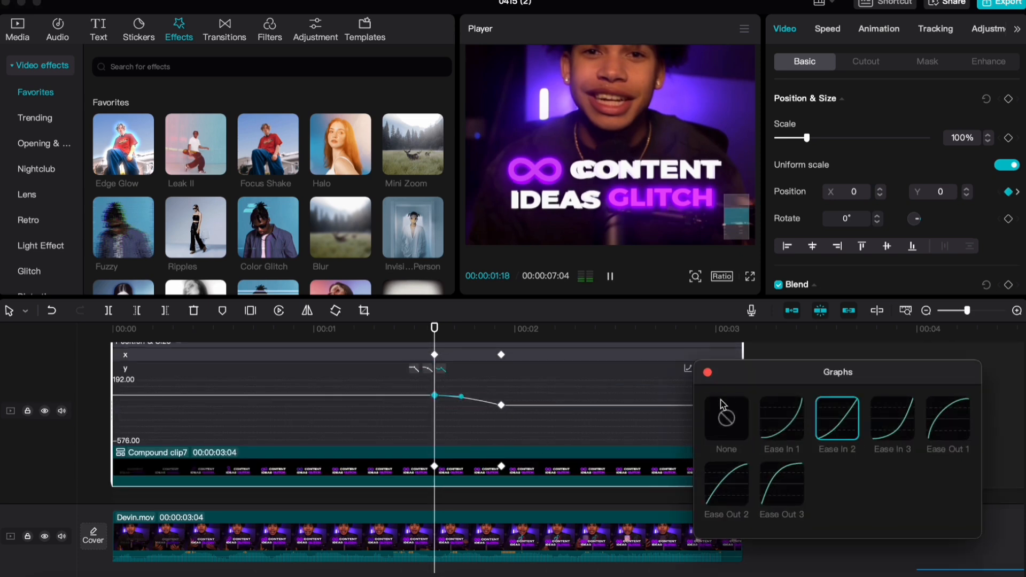
pyautogui.click(707, 373)
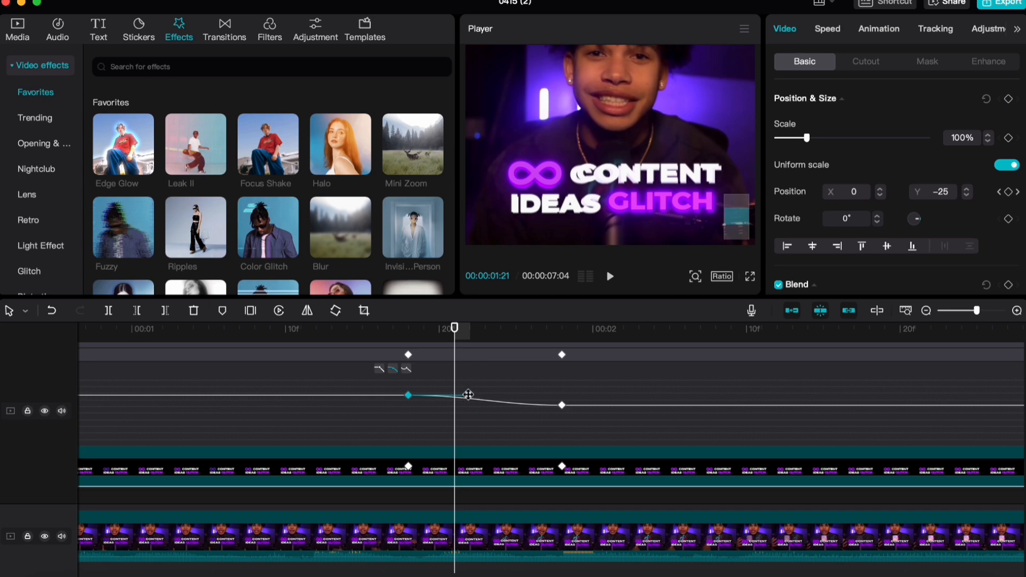
pyautogui.moveTo(468, 395); pyautogui.dragTo(485, 398)
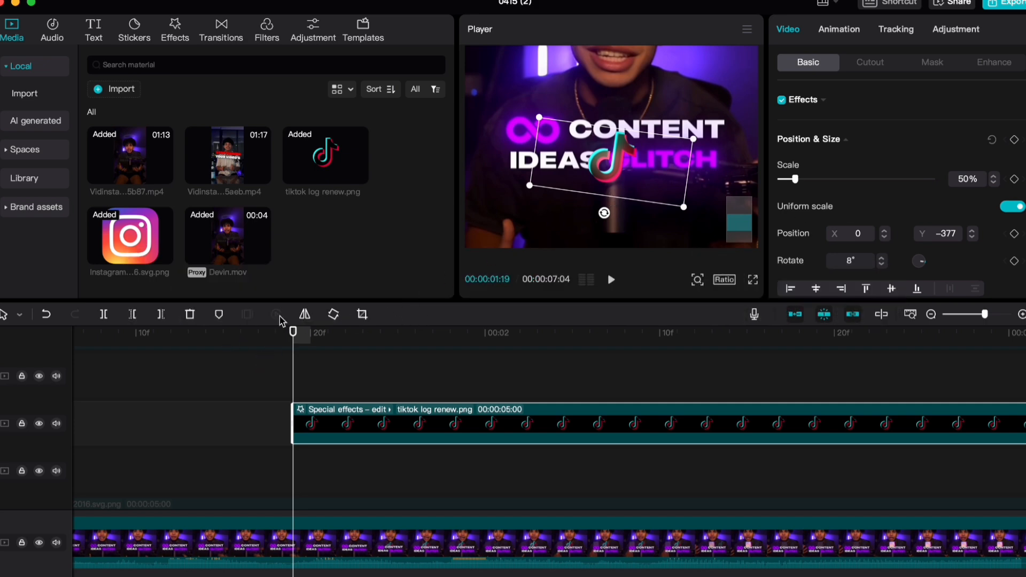
# Step: At 00:00:01:19, keyframe the TikTok logo's position and a low opacity after comparing with the reference clip
pyautogui.hscroll(-3, 313, 406)
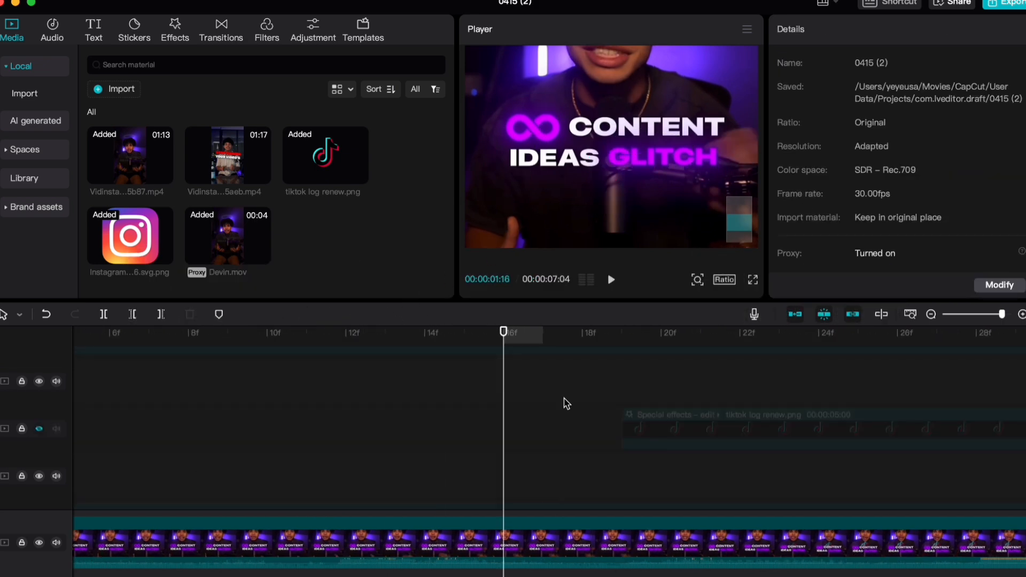
pyautogui.press('Right')
pyautogui.press('Right')
pyautogui.press('Right')
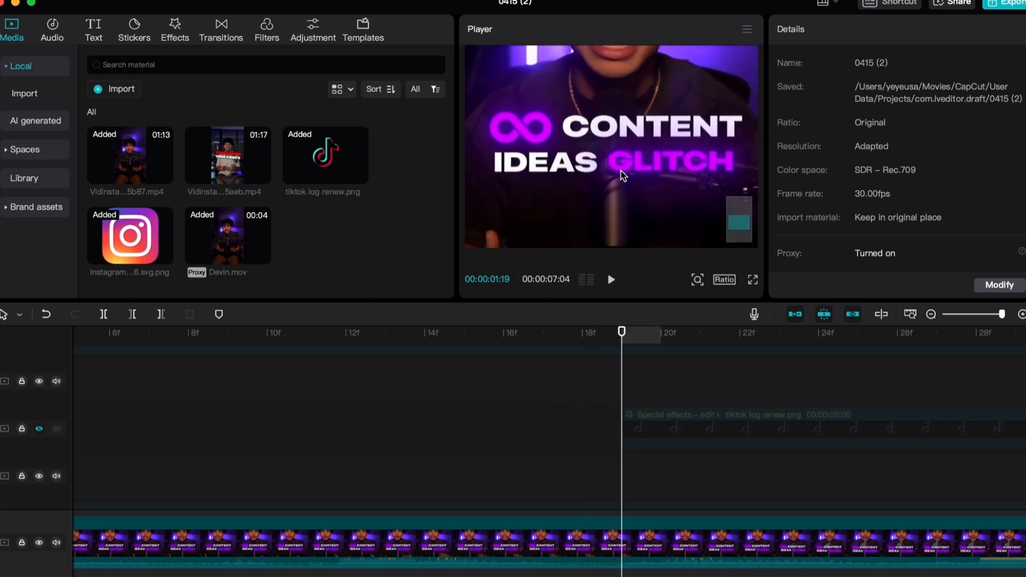
pyautogui.scroll(2, 626, 172)
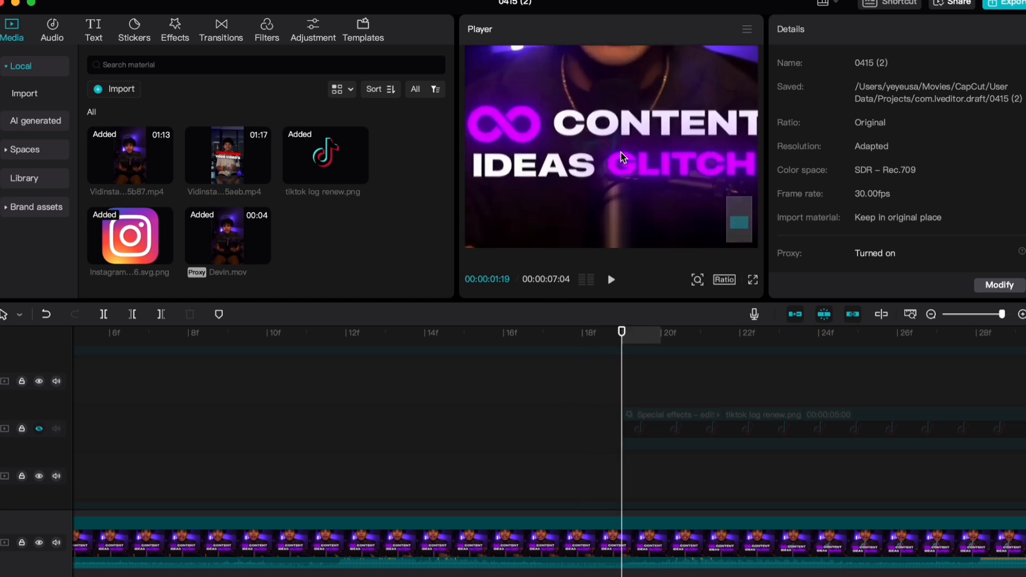
pyautogui.click(39, 429)
pyautogui.click(646, 431)
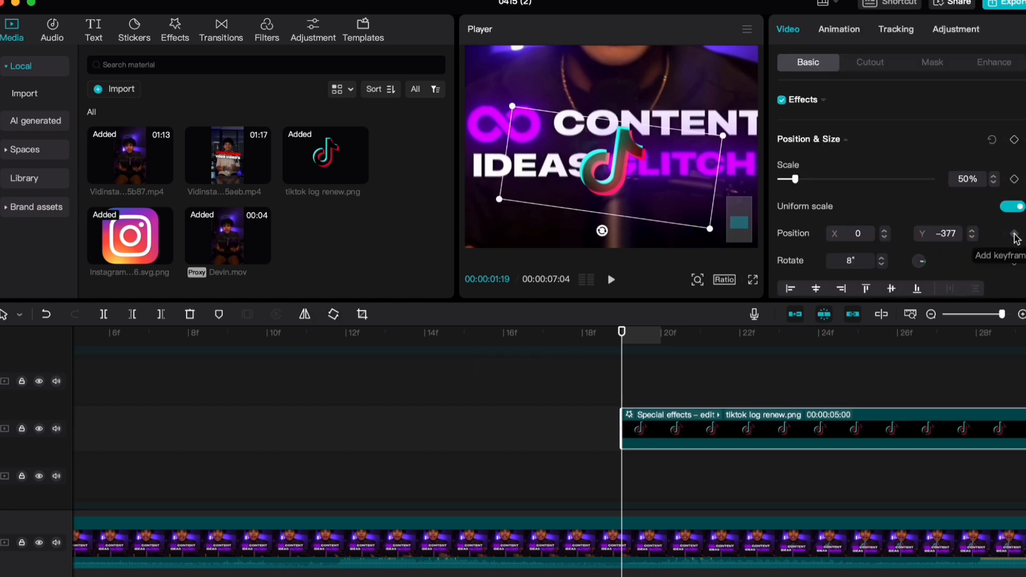
pyautogui.scroll(-5, 935, 219)
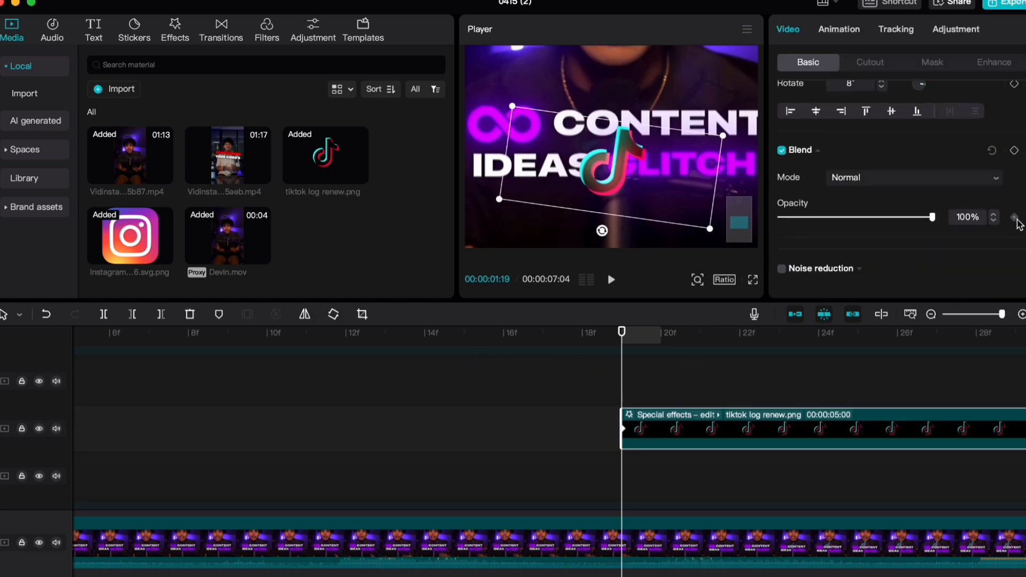
pyautogui.moveTo(808, 218); pyautogui.dragTo(789, 218)
# Step: At 00:00:01:28, keyframe the TikTok logo's opacity at 100% and move the logo up onto the reference logo
pyautogui.hscroll(7, 559, 394)
pyautogui.click(327, 333)
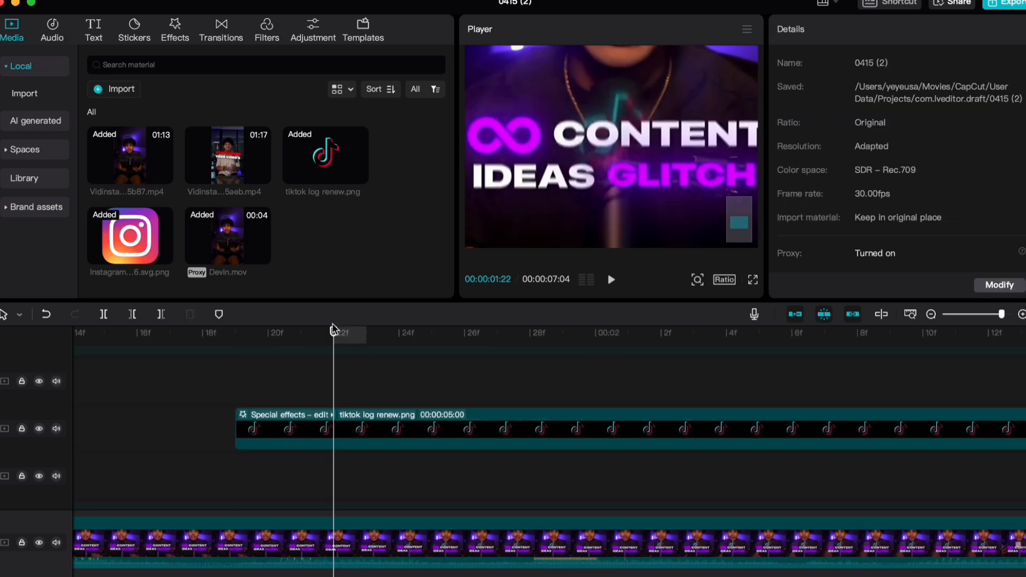
pyautogui.moveTo(335, 332); pyautogui.dragTo(366, 327)
pyautogui.moveTo(383, 331); pyautogui.dragTo(413, 333)
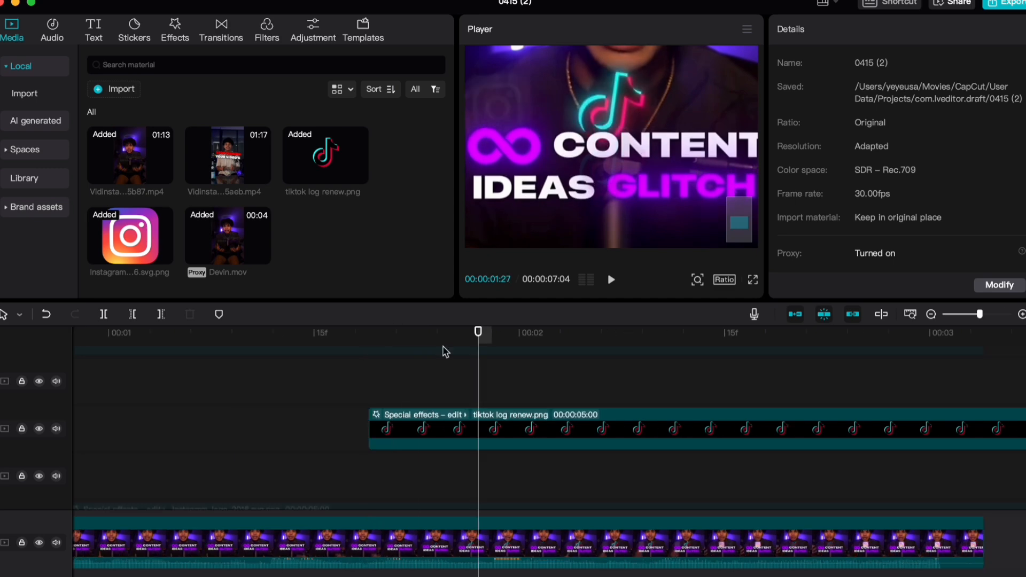
pyautogui.press('Right')
pyautogui.press('Right')
pyautogui.press('Left')
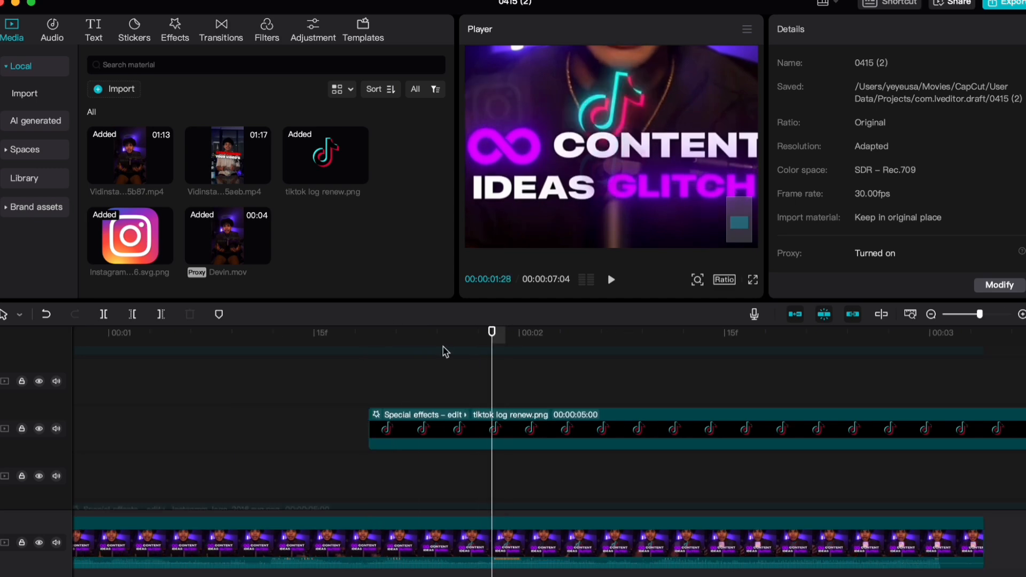
pyautogui.click(463, 425)
pyautogui.scroll(-5, 1005, 235)
pyautogui.click(1014, 233)
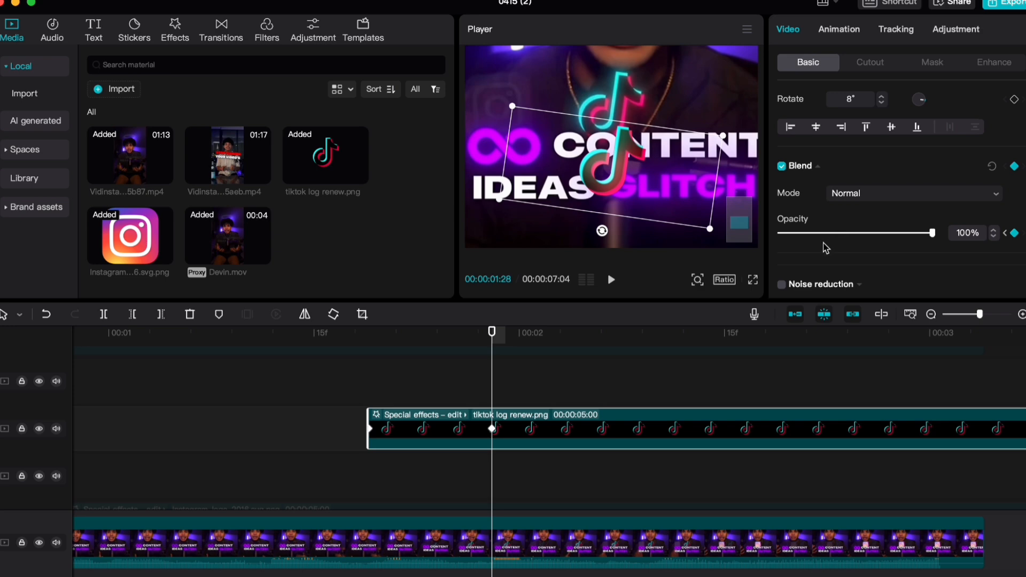
pyautogui.moveTo(612, 177); pyautogui.dragTo(586, 141)
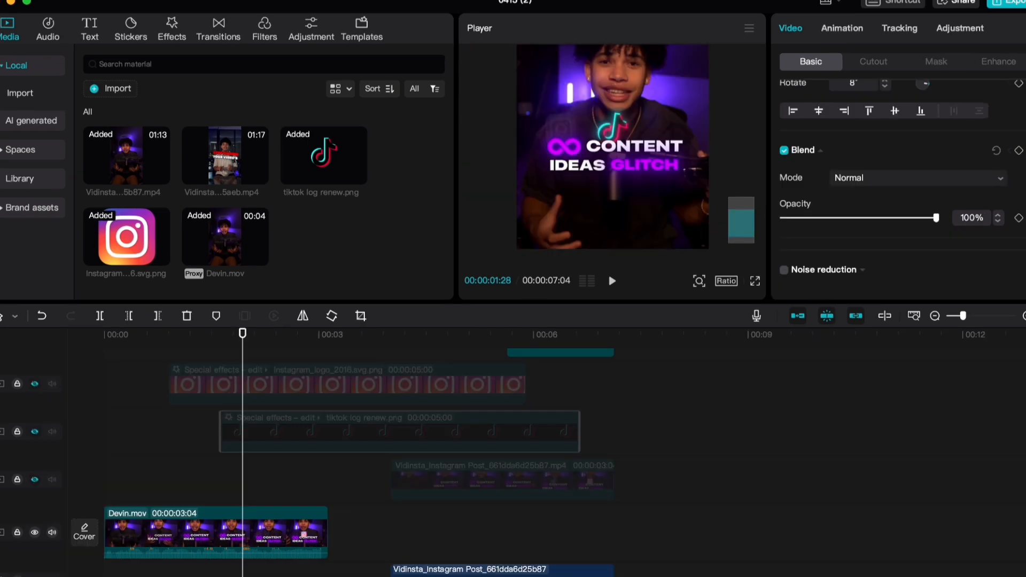
# Step: Check the reference at 00:00:01:29 and keyframe the TikTok logo's opacity at 13% there
pyautogui.press('Right')
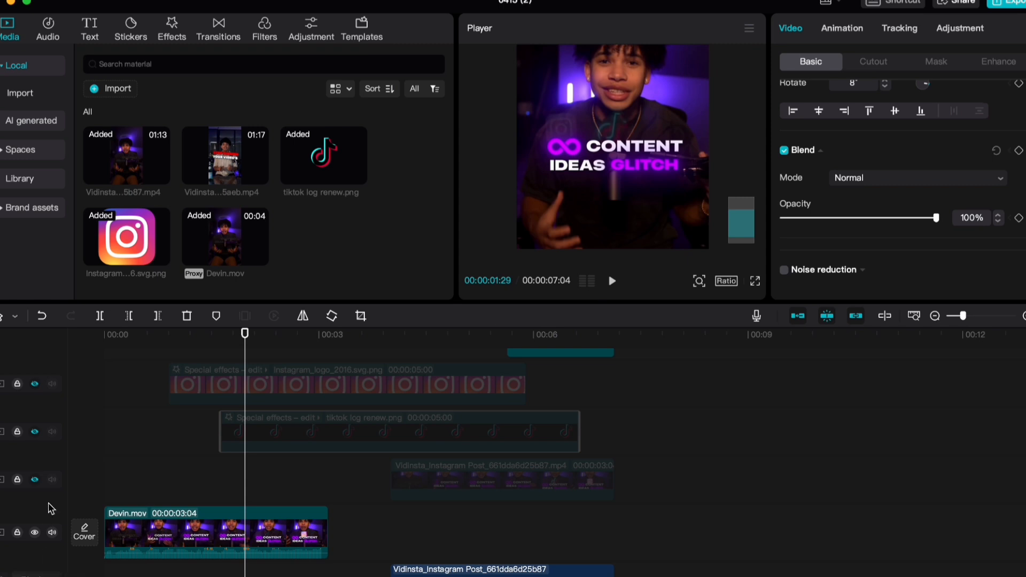
pyautogui.click(35, 432)
pyautogui.moveTo(977, 218); pyautogui.dragTo(953, 217)
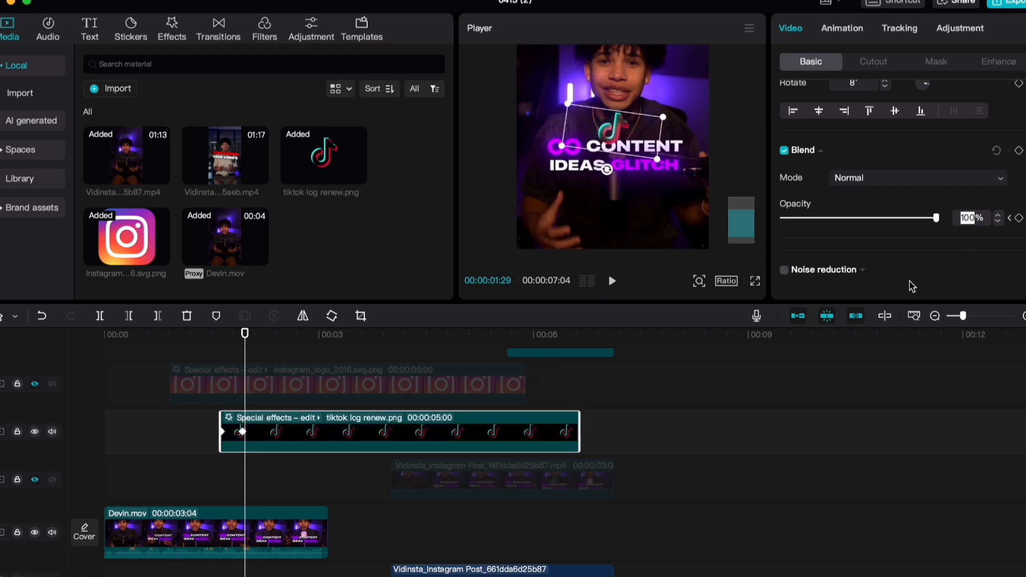
pyautogui.write('13')
pyautogui.click(35, 432)
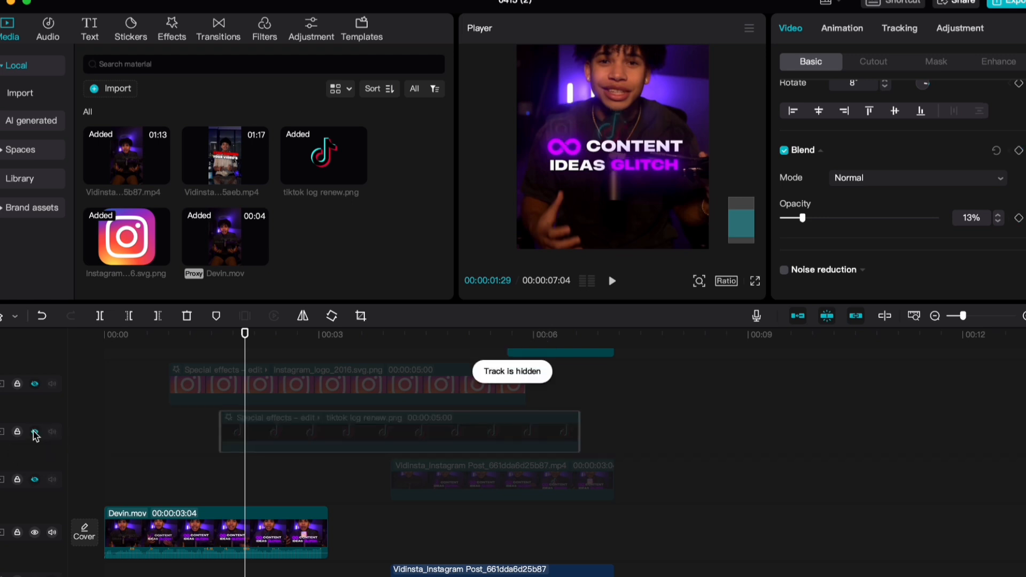
# Step: Compare with the reference at 00:00:02:01 and set the TikTok logo's opacity there to 100%
pyautogui.click(35, 432)
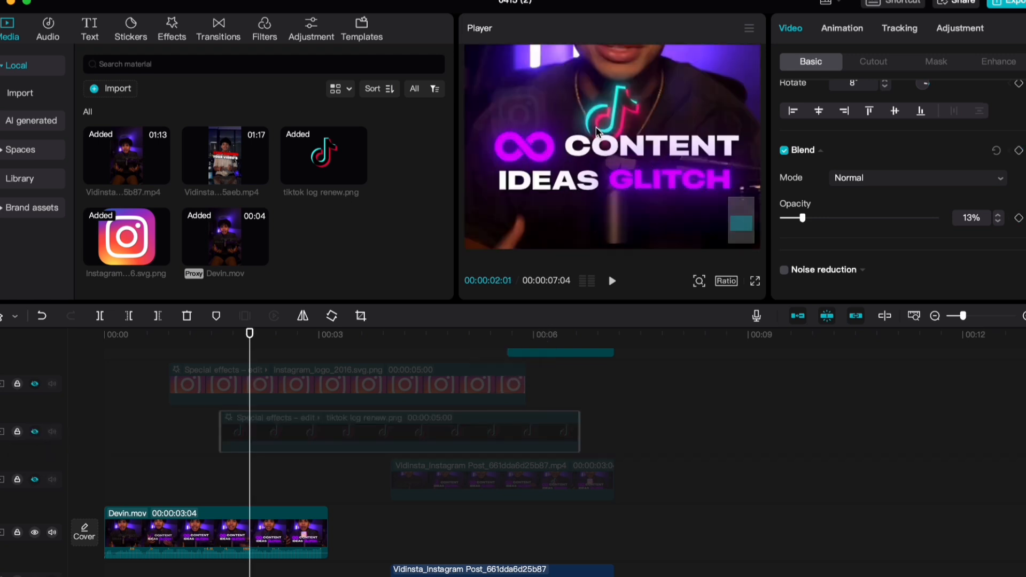
pyautogui.click(35, 432)
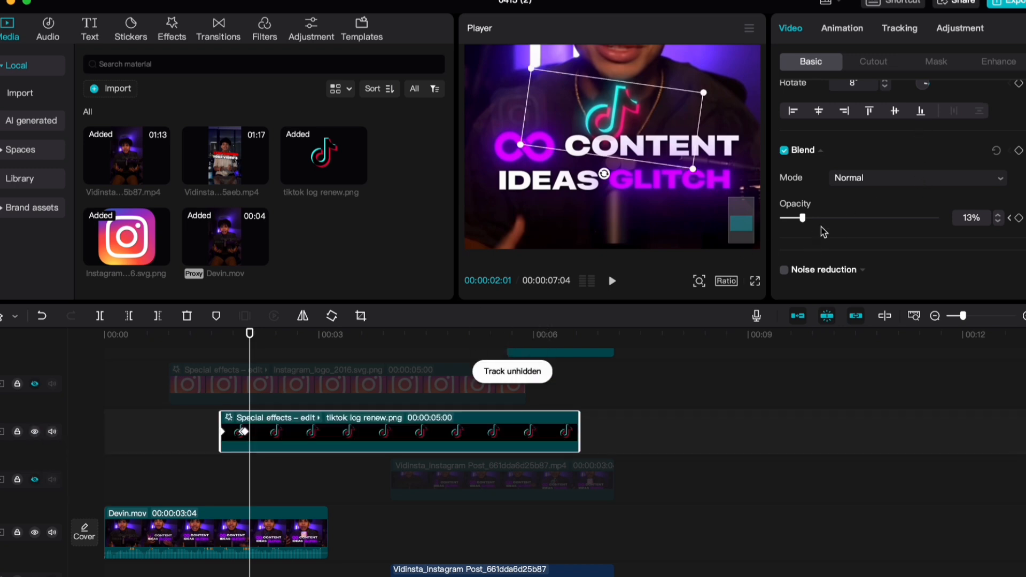
pyautogui.click(35, 432)
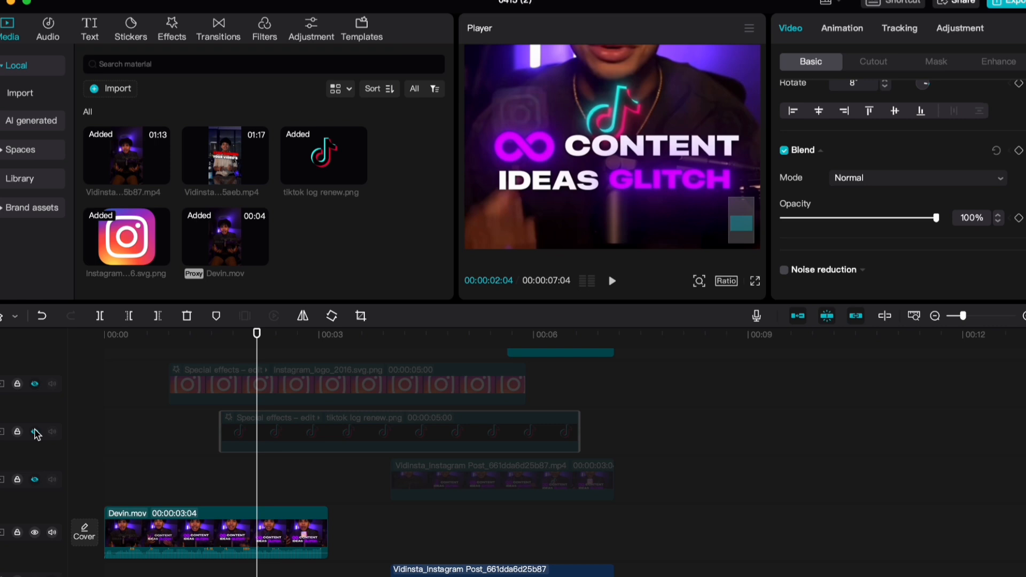
# Step: Unhide the TikTok logo's track and keyframe the logo's position and 100% opacity at 00:00:02:03
pyautogui.click(35, 432)
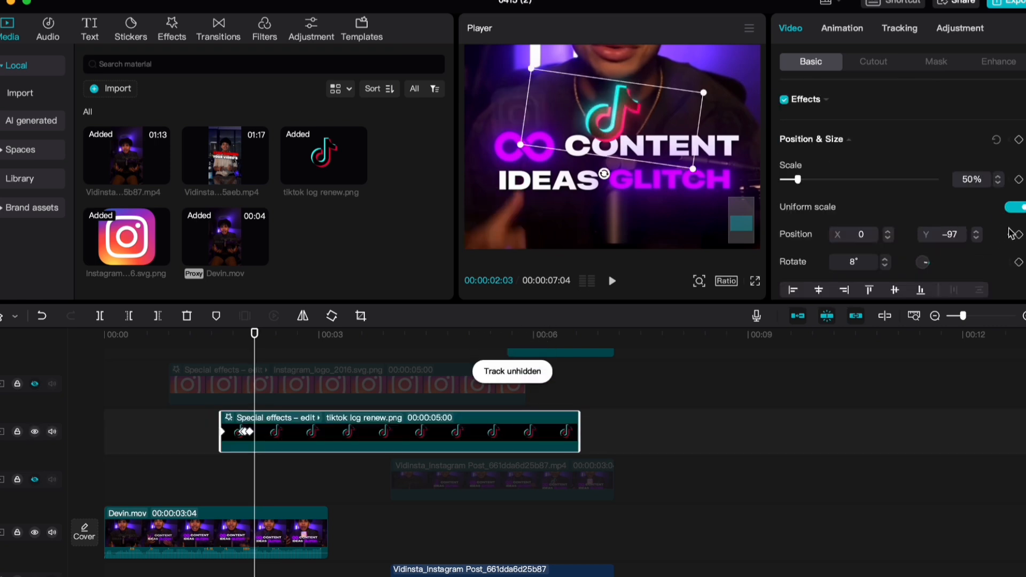
pyautogui.click(1018, 235)
pyautogui.scroll(-4, 1018, 235)
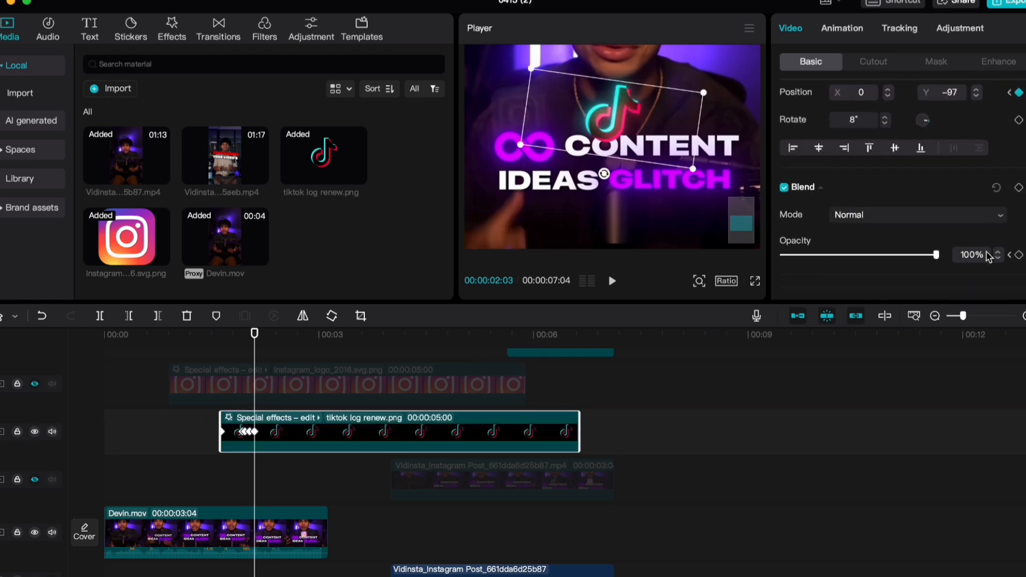
pyautogui.click(1019, 219)
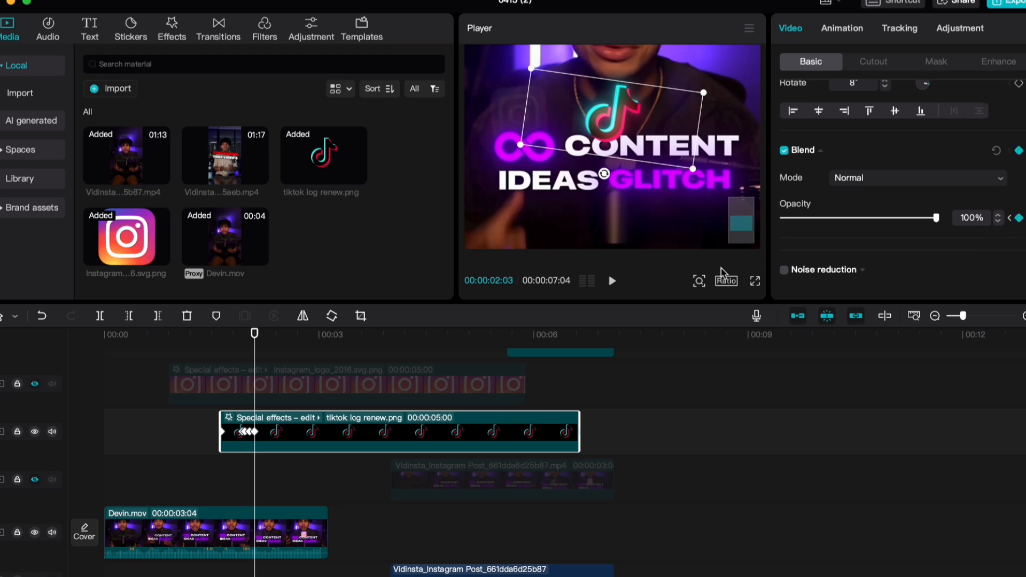
# Step: At 00:00:02:18, move the TikTok logo sideways onto the reference logo, to about X 525, to keyframe its position
pyautogui.press('Right')
pyautogui.press('Right')
pyautogui.press('Right')
pyautogui.press('Right')
pyautogui.press('Right')
pyautogui.press('Right')
pyautogui.press('Right')
pyautogui.press('Right')
pyautogui.press('Right')
pyautogui.press('Right')
pyautogui.press('Right')
pyautogui.press('Right')
pyautogui.press('Left')
pyautogui.press('Left')
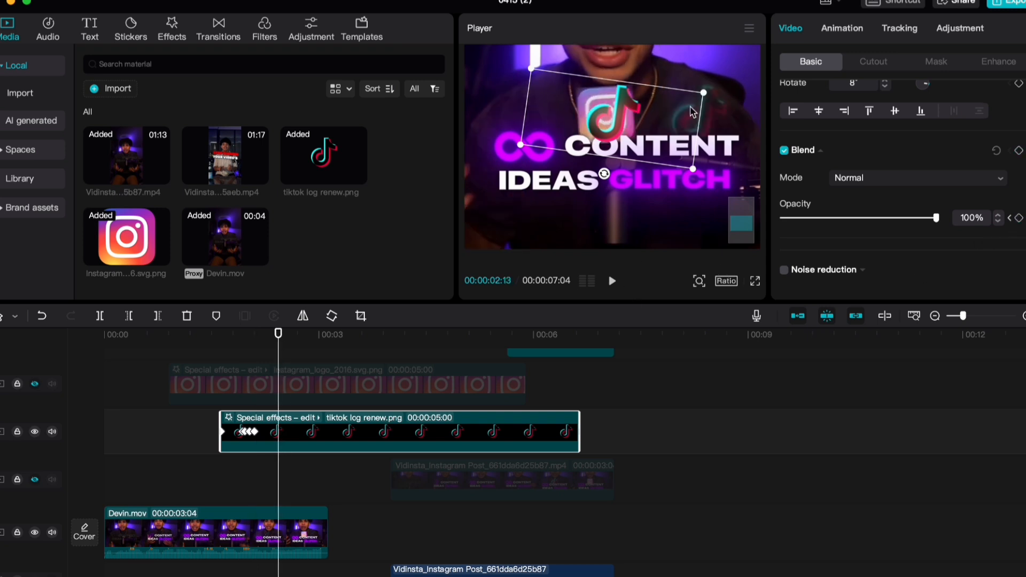
pyautogui.press('Right')
pyautogui.press('Right')
pyautogui.press('Right')
pyautogui.press('Right')
pyautogui.press('Right')
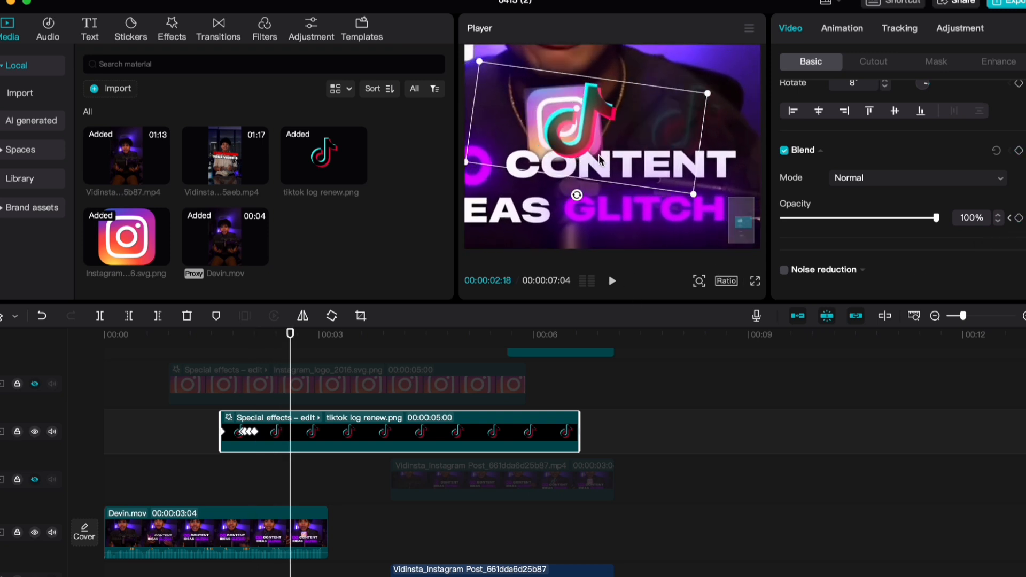
pyautogui.moveTo(643, 156); pyautogui.dragTo(692, 154)
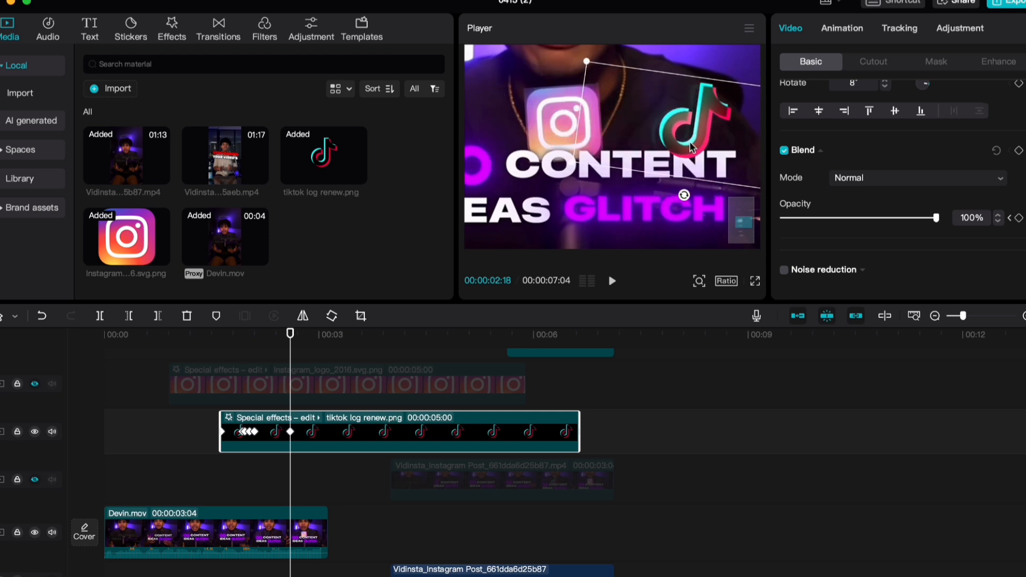
pyautogui.moveTo(690, 142); pyautogui.dragTo(677, 144)
# Step: Play back the logo's movement and set the TikTok logo's opacity to 9% for the end of its sideways move
pyautogui.click(215, 332)
pyautogui.press('space')
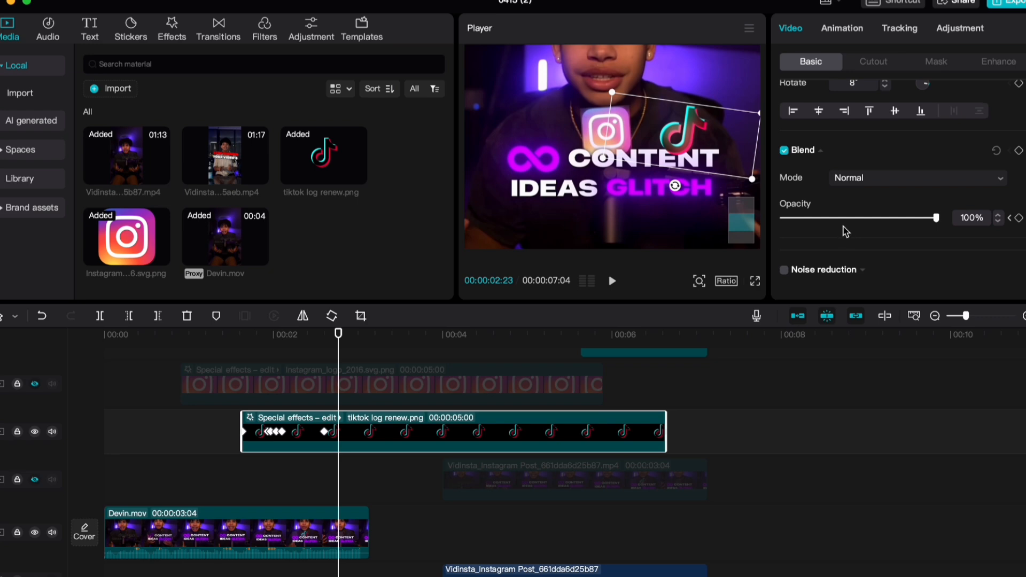
pyautogui.click(970, 218)
pyautogui.write('9')
pyautogui.press('Return')
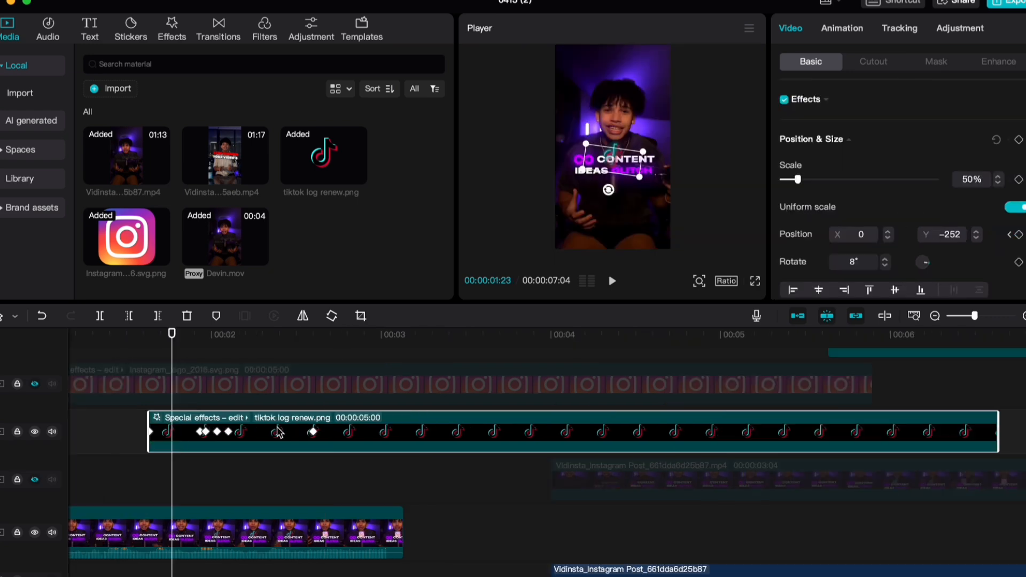
# Step: Show the TikTok clip's keyframe animation, ease the Y position curve from its first keyframe and preview the motion
pyautogui.rightClick(278, 432)
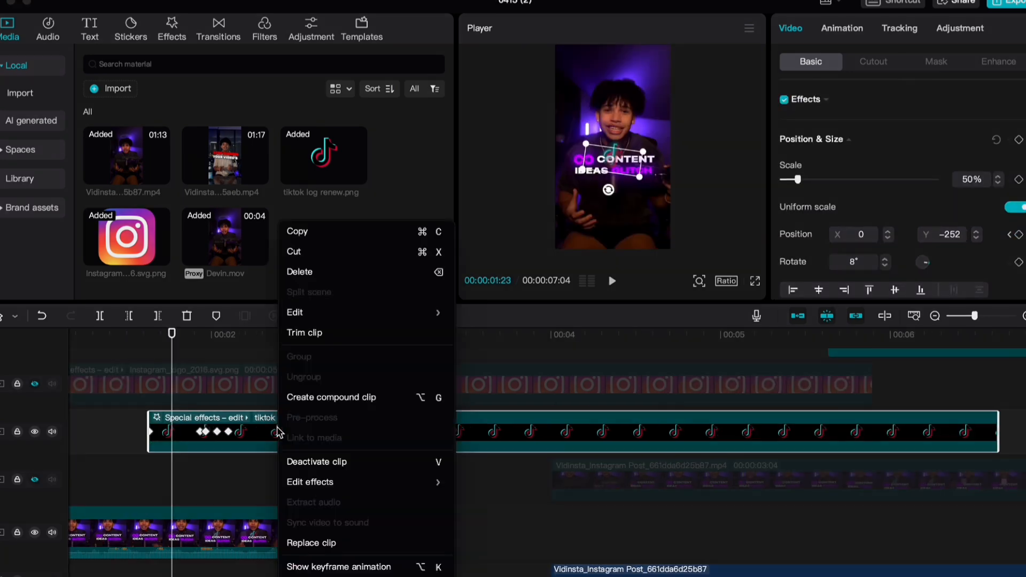
pyautogui.click(357, 563)
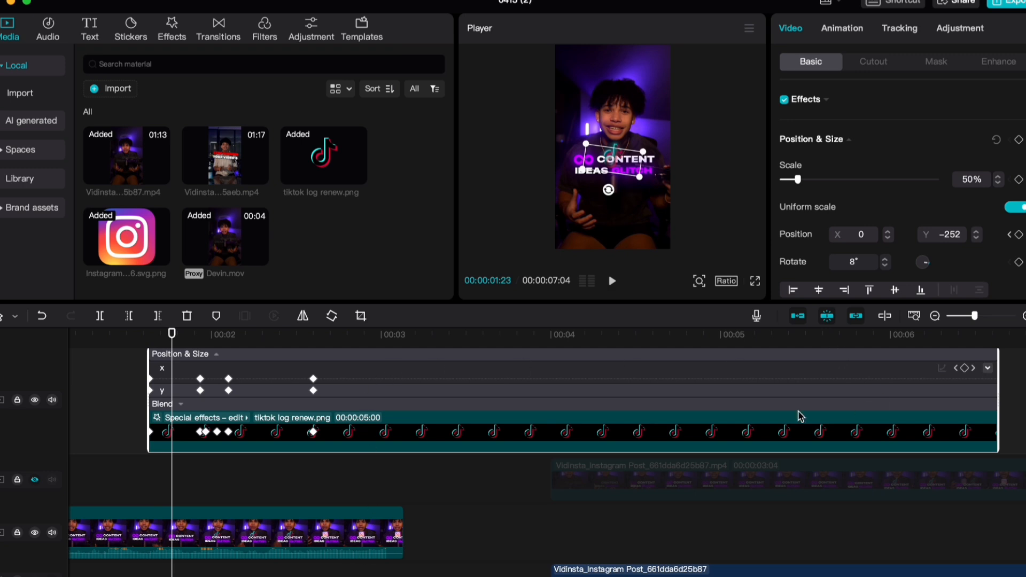
pyautogui.click(942, 368)
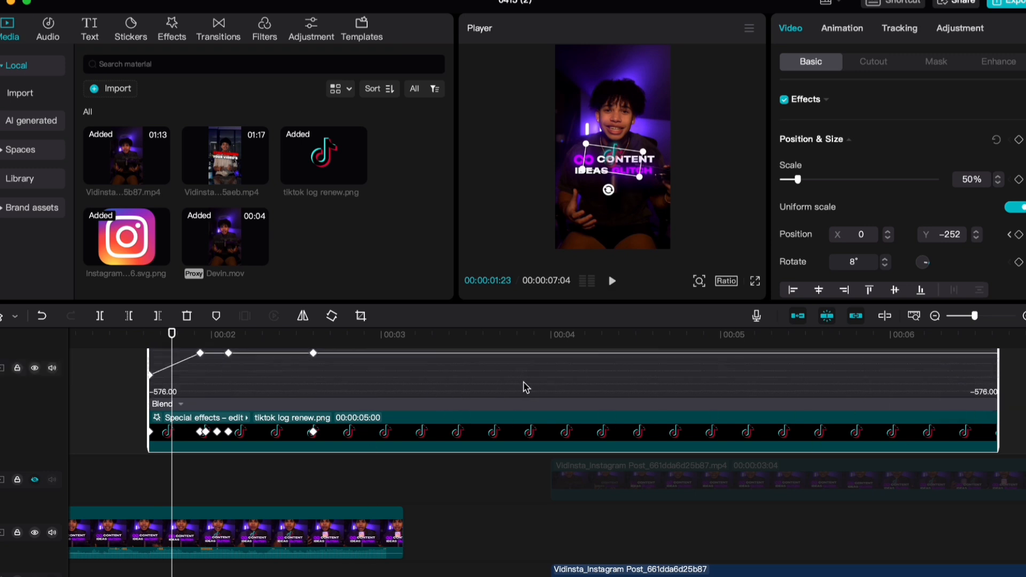
pyautogui.scroll(3, 527, 384)
pyautogui.moveTo(149, 343)
pyautogui.mouseDown()
pyautogui.moveTo(185, 343)
pyautogui.moveTo(149, 346)
pyautogui.mouseUp()
pyautogui.click(150, 441)
pyautogui.press('space')
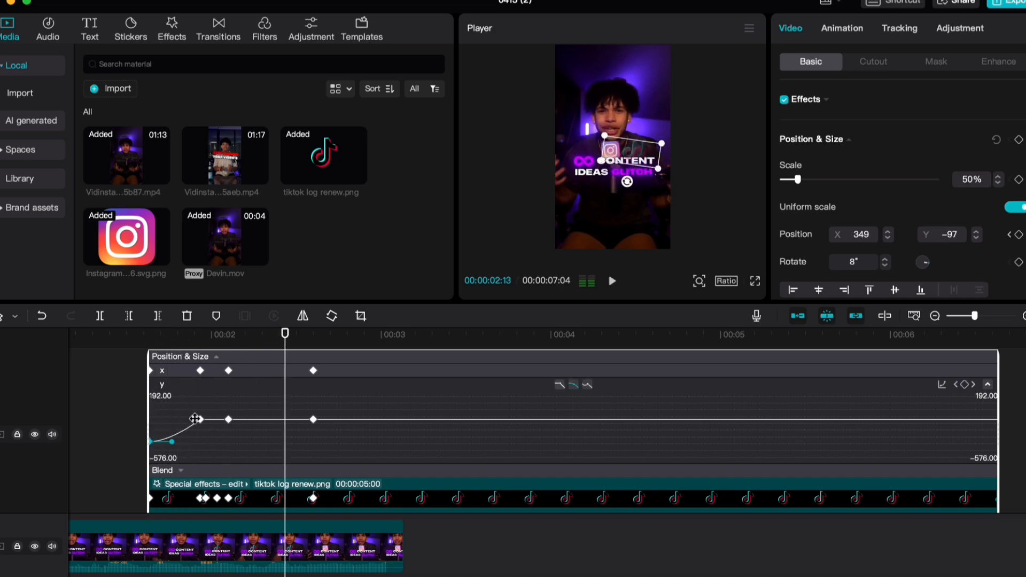
pyautogui.press('space')
# Step: Try the Ease In 2 graph on the TikTok logo's Y position and reshape the curve's first handle
pyautogui.scroll(2, 357, 358)
pyautogui.hscroll(3, 892, 388)
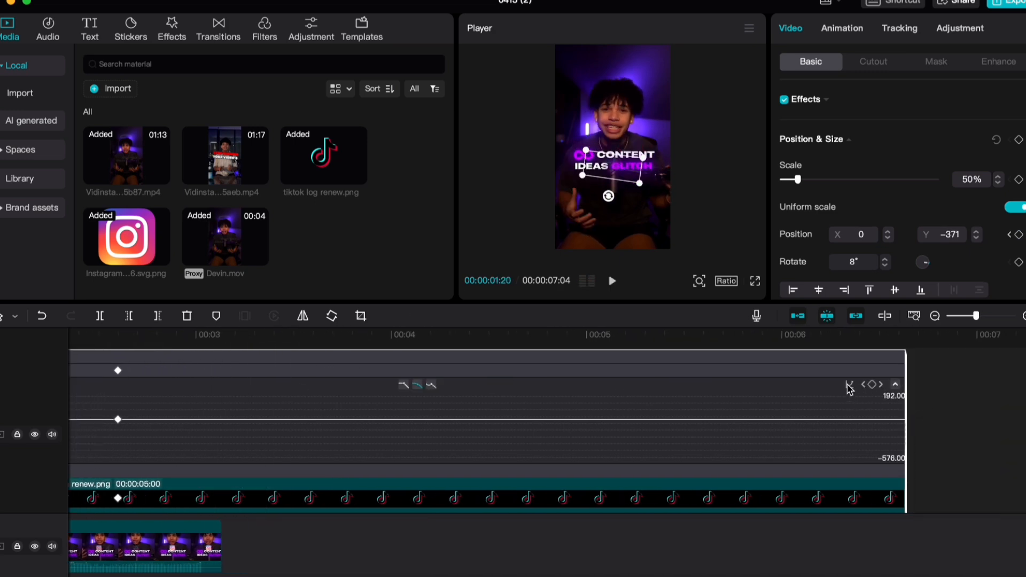
pyautogui.click(848, 386)
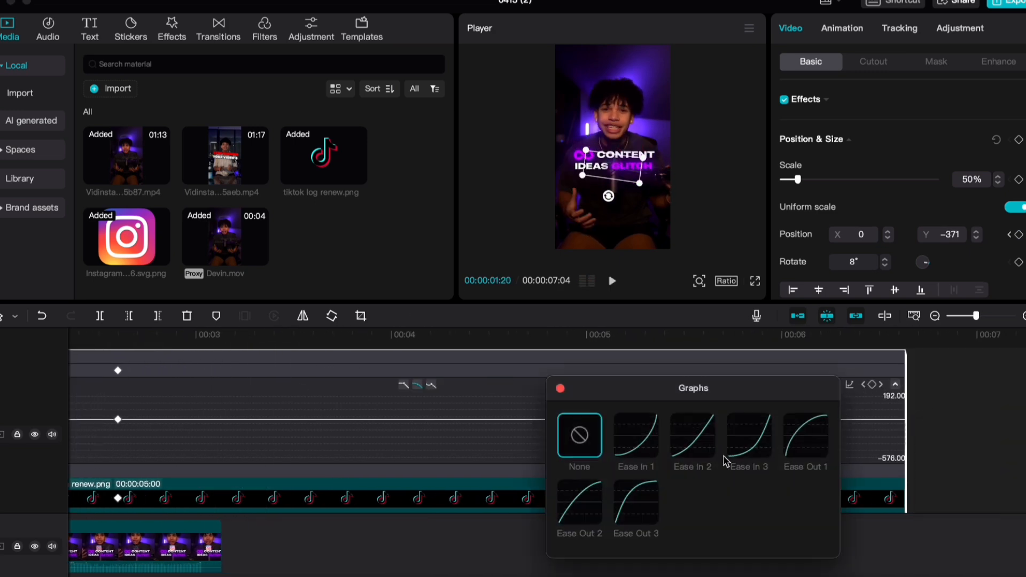
pyautogui.click(693, 444)
pyautogui.scroll(3, 309, 452)
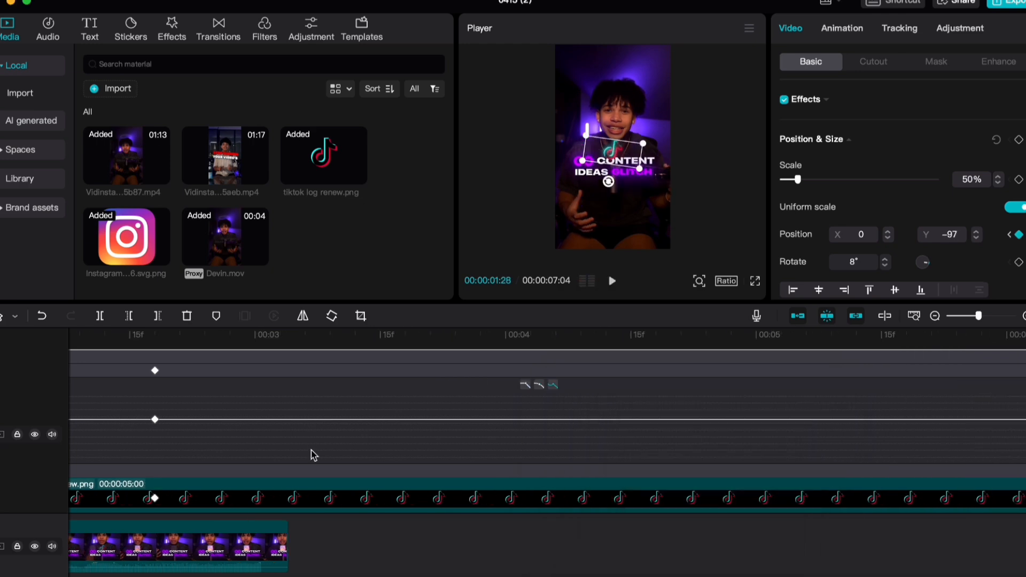
pyautogui.hscroll(-10, 298, 458)
pyautogui.hscroll(1, 680, 437)
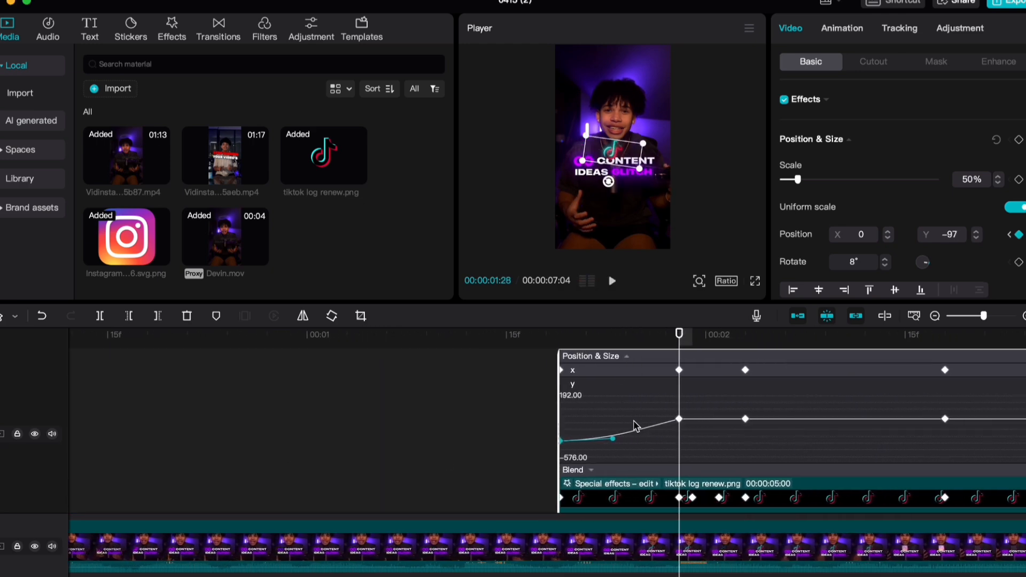
pyautogui.scroll(2, 632, 421)
pyautogui.click(564, 337)
pyautogui.scroll(3, 613, 149)
pyautogui.moveTo(564, 338)
pyautogui.mouseDown()
pyautogui.moveTo(549, 342)
pyautogui.moveTo(584, 339)
pyautogui.mouseUp()
pyautogui.moveTo(583, 439)
pyautogui.mouseDown()
pyautogui.moveTo(568, 440)
pyautogui.moveTo(585, 433)
pyautogui.mouseUp()
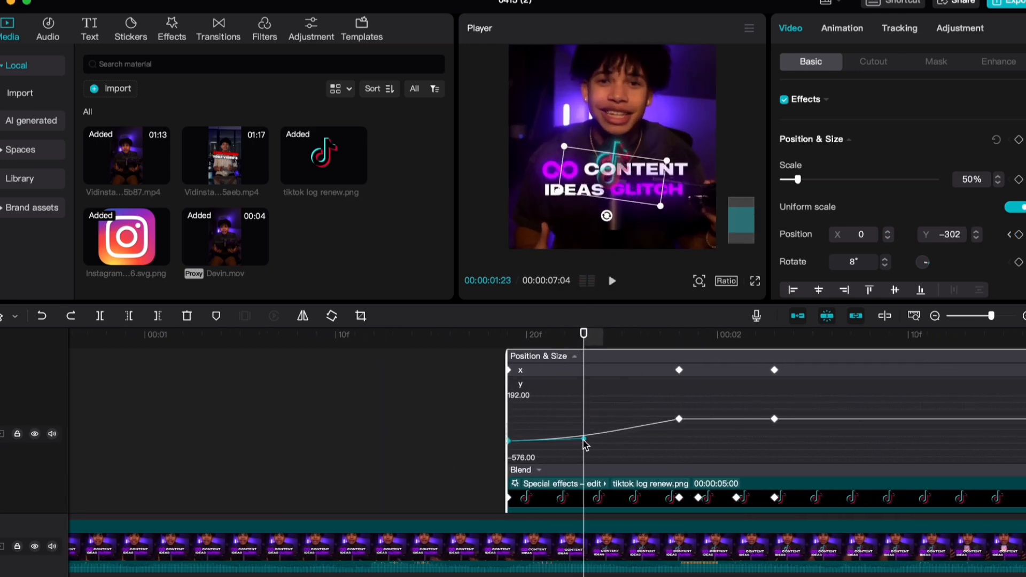
pyautogui.press('super+z')
# Step: Raise the first keyframe's handle on the Y position curve so the logo's rise starts fast and slows down, and preview it
pyautogui.hscroll(10, 740, 427)
pyautogui.hscroll(5, 740, 427)
pyautogui.scroll(-3, 739, 426)
pyautogui.click(581, 385)
pyautogui.hscroll(-8, 580, 389)
pyautogui.click(104, 337)
pyautogui.moveTo(461, 338)
pyautogui.mouseDown()
pyautogui.moveTo(474, 339)
pyautogui.moveTo(405, 344)
pyautogui.moveTo(476, 342)
pyautogui.mouseUp()
pyautogui.scroll(3, 449, 457)
pyautogui.click(366, 440)
pyautogui.moveTo(437, 439); pyautogui.dragTo(437, 426)
pyautogui.click(366, 337)
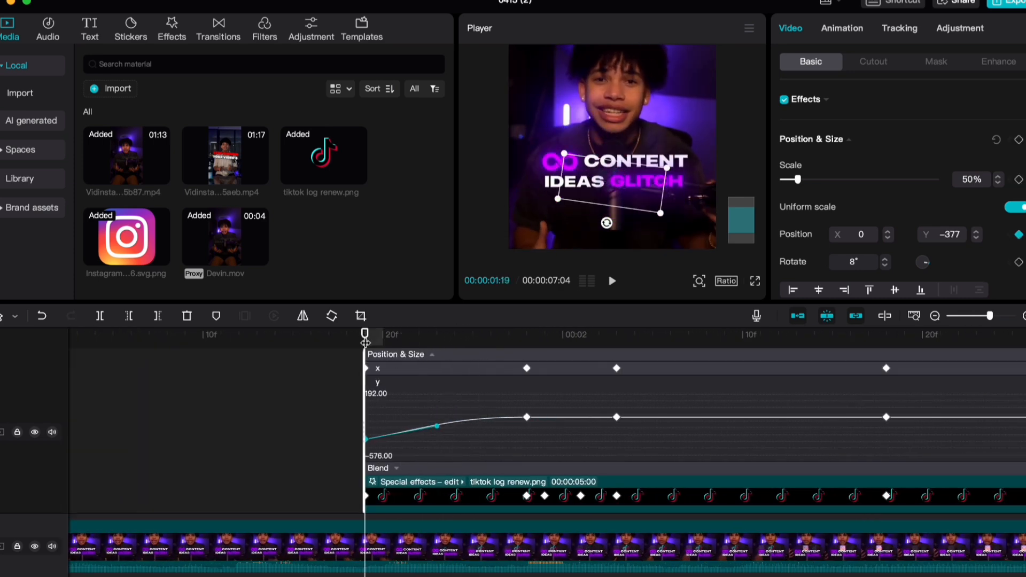
pyautogui.press('space')
pyautogui.press('space')
# Step: Close the TikTok logo's Y curve and open the X position curve, selecting its keyframe at 00:00:02:03
pyautogui.scroll(-5, 403, 456)
pyautogui.hscroll(10, 403, 455)
pyautogui.click(858, 369)
pyautogui.hscroll(-5, 399, 439)
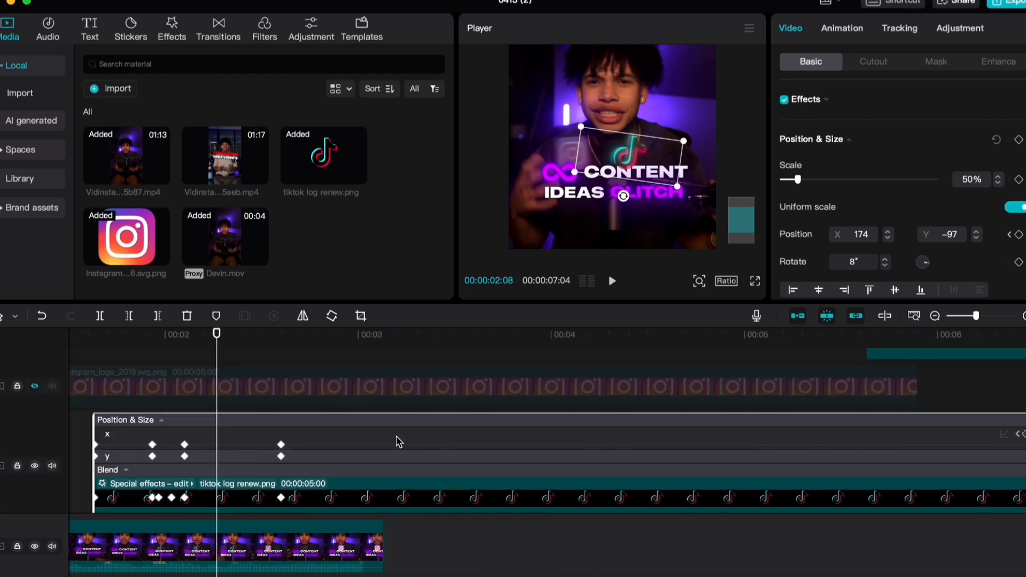
pyautogui.hscroll(1, 172, 461)
pyautogui.hscroll(5, 696, 424)
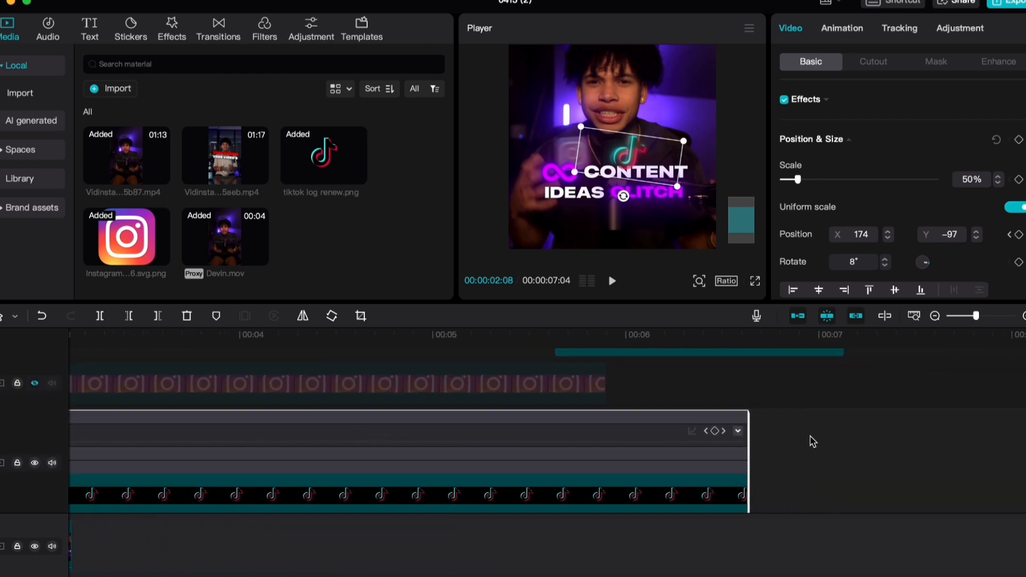
pyautogui.click(694, 433)
pyautogui.hscroll(-8, 423, 434)
pyautogui.scroll(2, 422, 434)
pyautogui.click(268, 432)
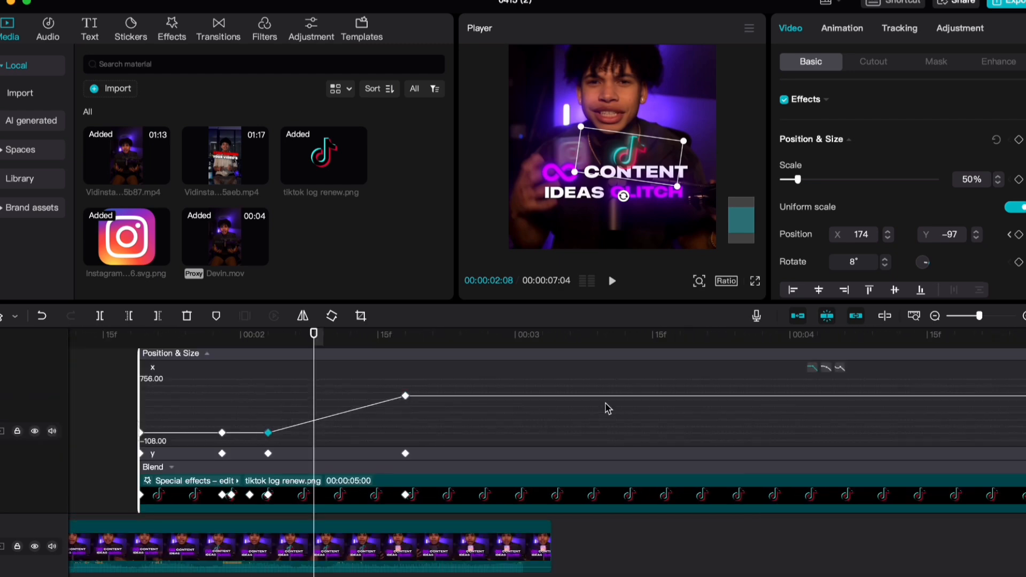
# Step: Apply the Ease In 2 graph to the X move and reshape its handles so the logo slows into the end keyframe
pyautogui.scroll(-2, 692, 409)
pyautogui.scroll(-1, 692, 409)
pyautogui.click(633, 367)
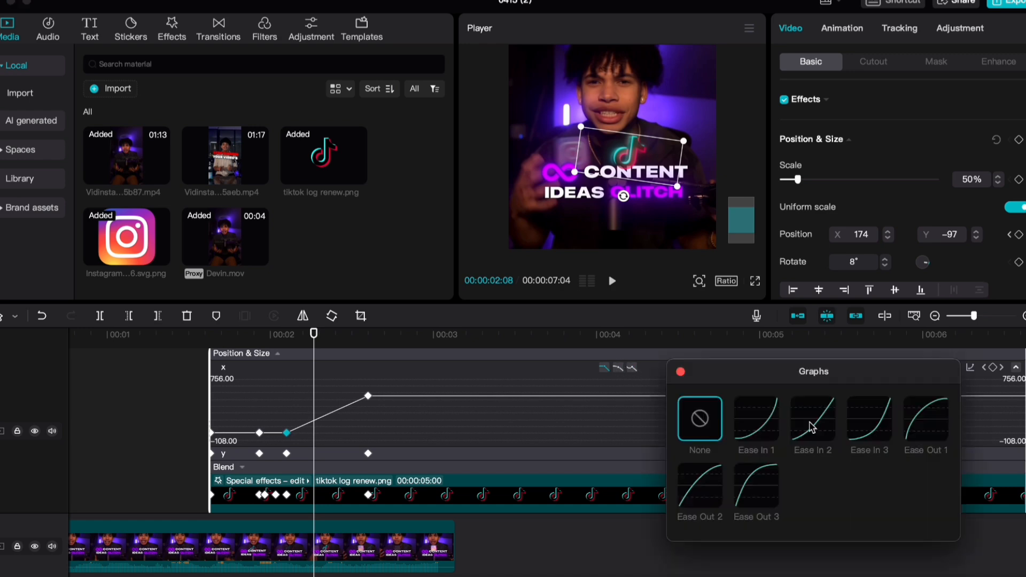
pyautogui.click(812, 423)
pyautogui.moveTo(466, 393); pyautogui.dragTo(490, 383)
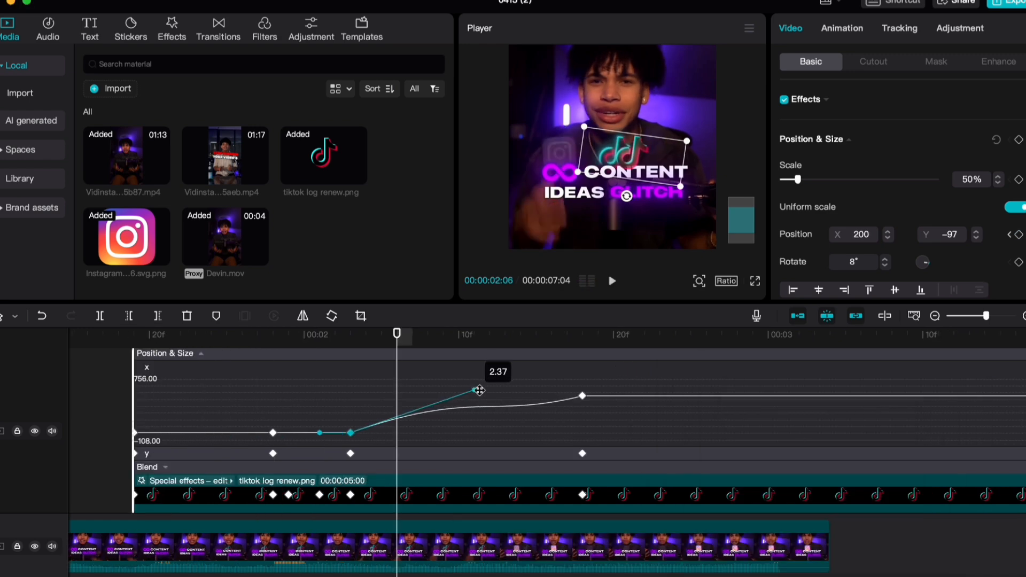
pyautogui.click(583, 397)
pyautogui.moveTo(490, 418); pyautogui.dragTo(474, 396)
pyautogui.moveTo(396, 363); pyautogui.dragTo(332, 364)
pyautogui.press('space')
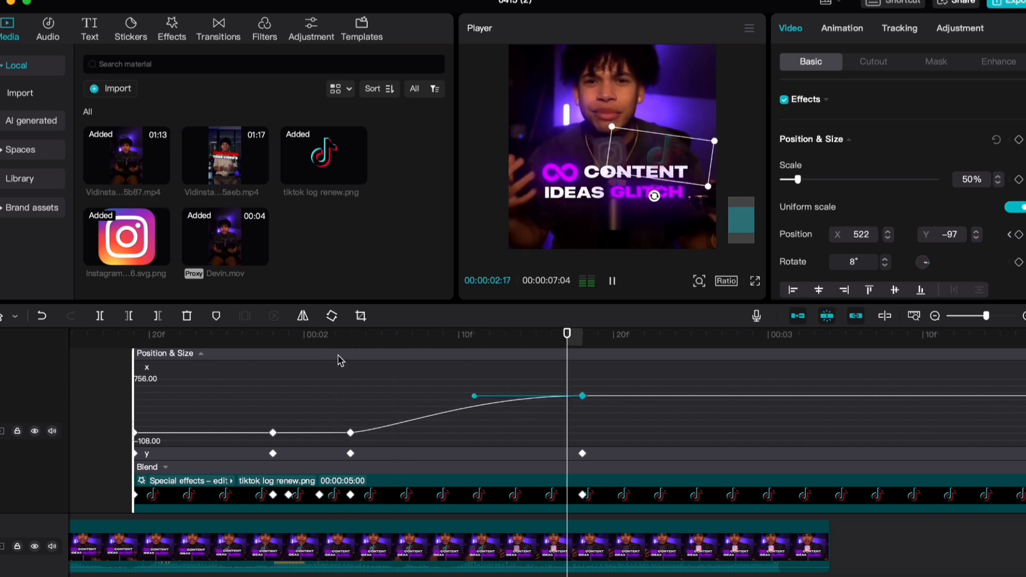
pyautogui.press('space')
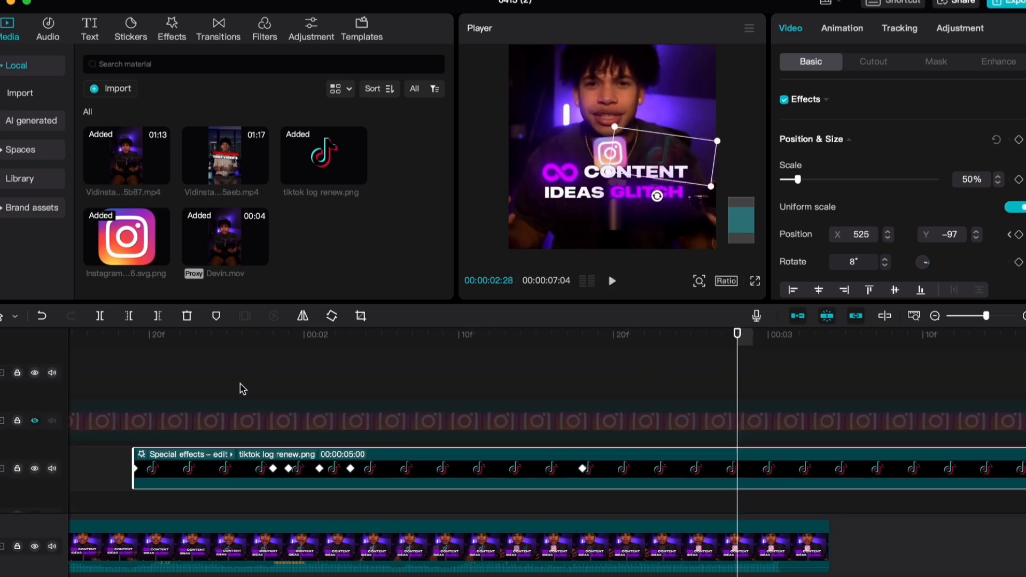
# Step: Split the TikTok logo clip at 00:00:03:04, where Devin.mov ends, and delete the remainder
pyautogui.hscroll(6, 330, 457)
pyautogui.hscroll(-6, 320, 458)
pyautogui.scroll(-2, 319, 458)
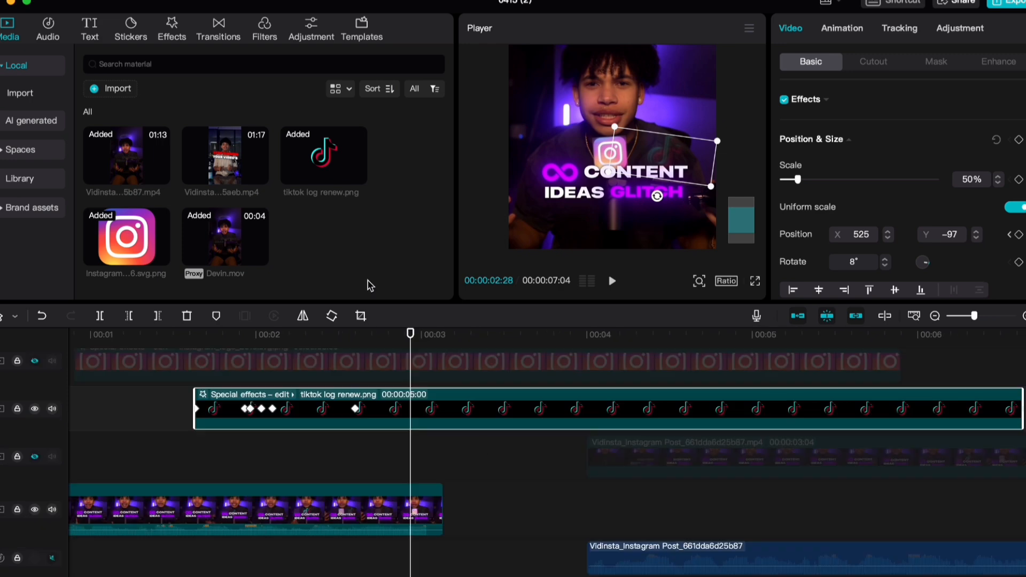
pyautogui.moveTo(412, 338); pyautogui.dragTo(443, 335)
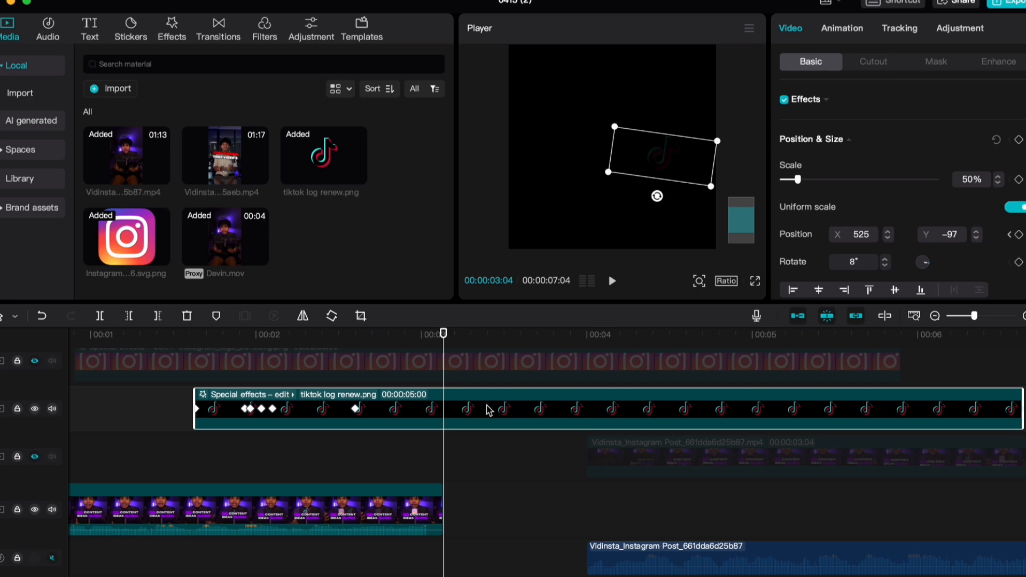
pyautogui.press('super+b')
pyautogui.press('Delete')
pyautogui.click(428, 417)
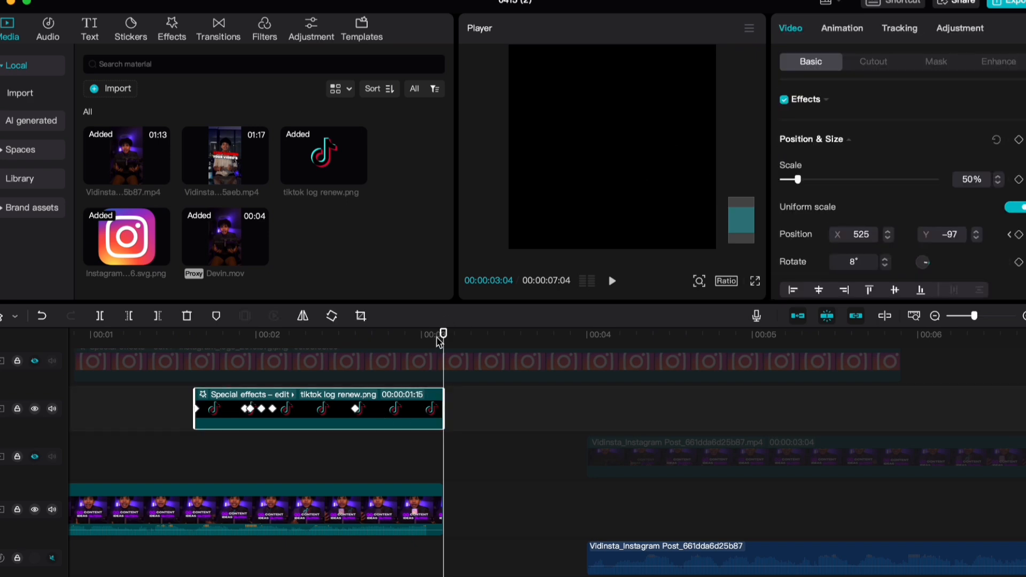
# Step: Turn the TikTok logo clip into a compound clip and enable motion blur on it with Blur set to 90
pyautogui.rightClick(397, 416)
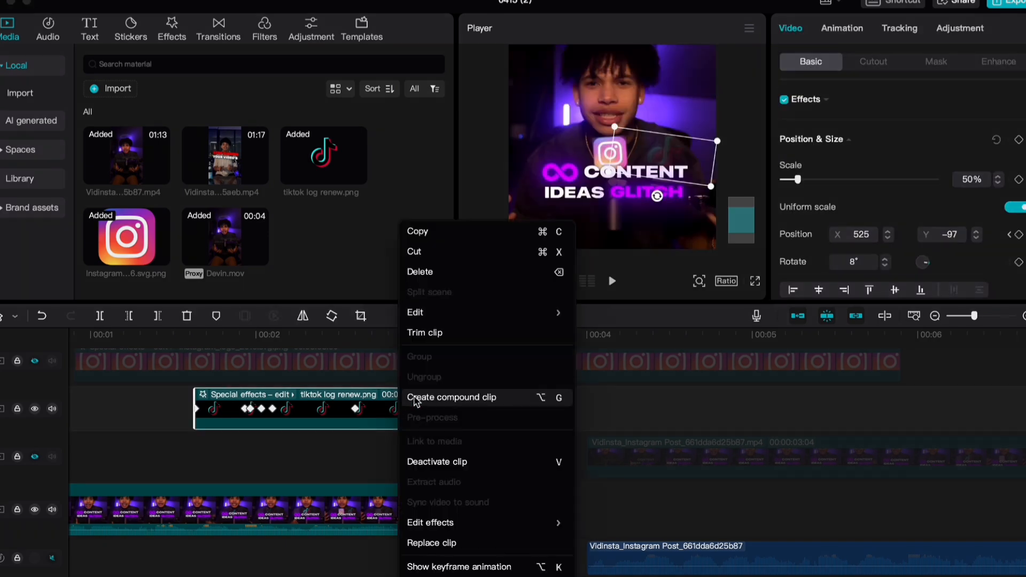
pyautogui.click(414, 397)
pyautogui.scroll(-5, 844, 218)
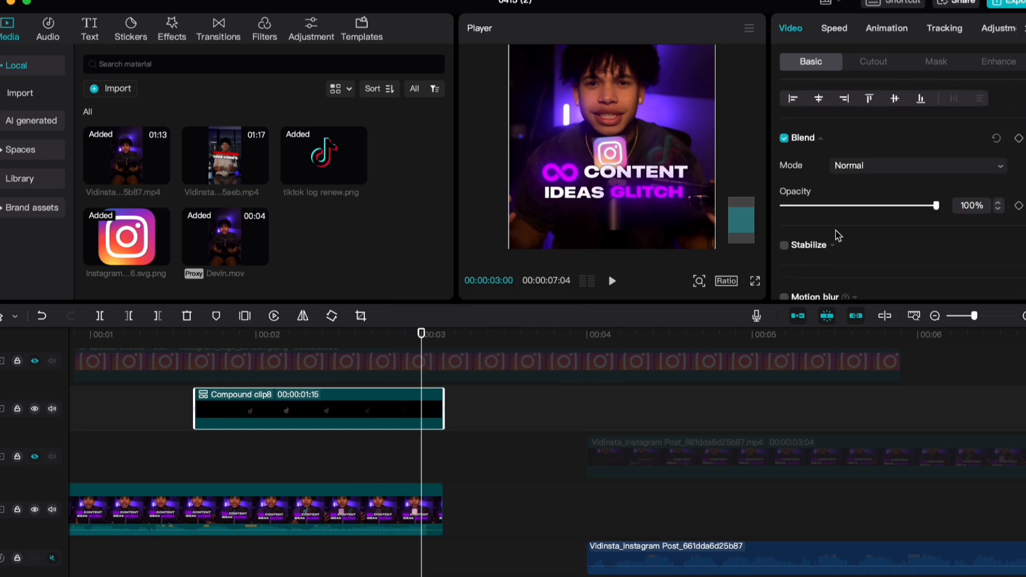
pyautogui.click(785, 270)
pyautogui.scroll(-3, 876, 252)
pyautogui.moveTo(935, 213); pyautogui.dragTo(920, 219)
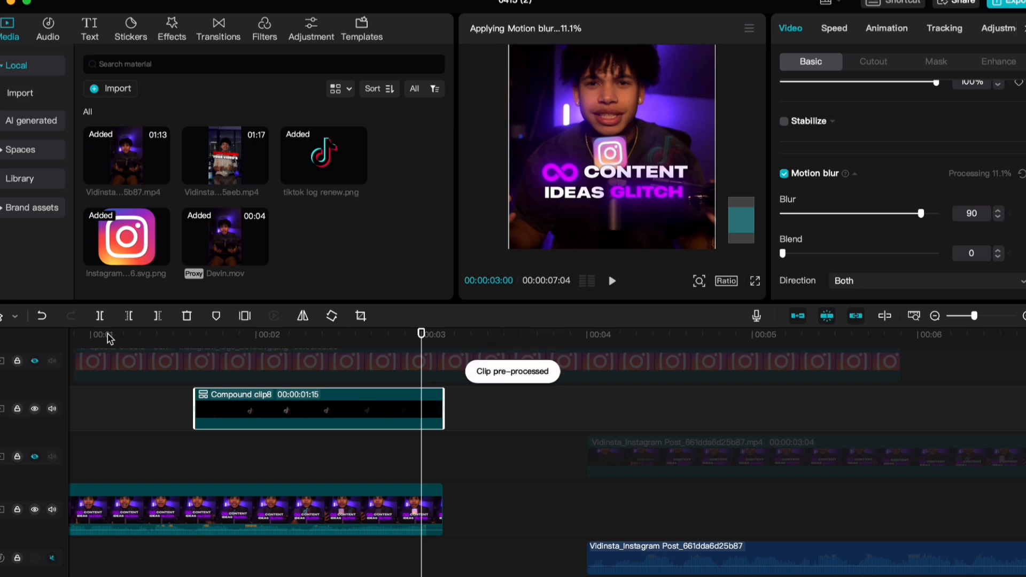
pyautogui.moveTo(220, 338); pyautogui.dragTo(238, 342)
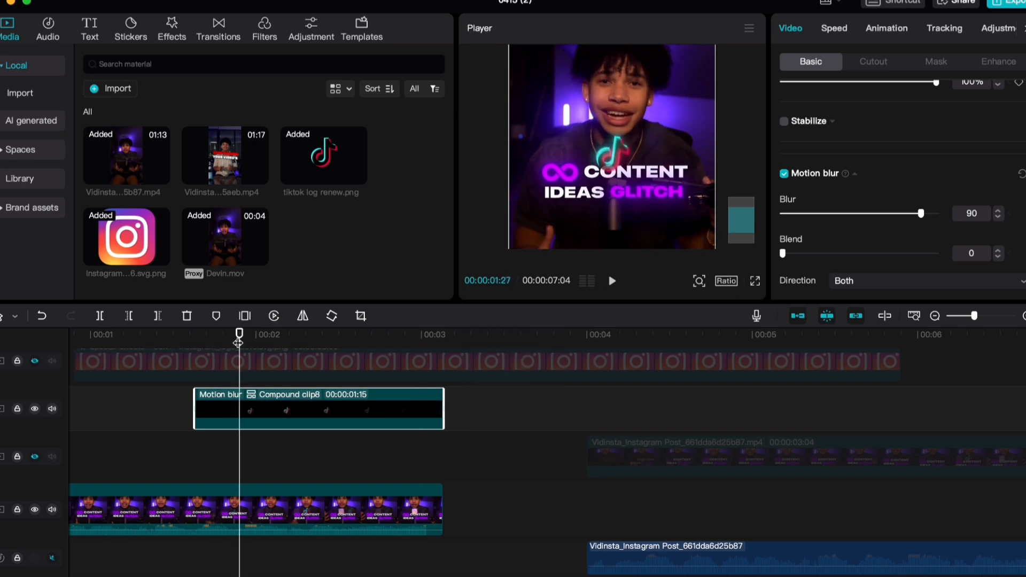
pyautogui.press('space')
pyautogui.press('space')
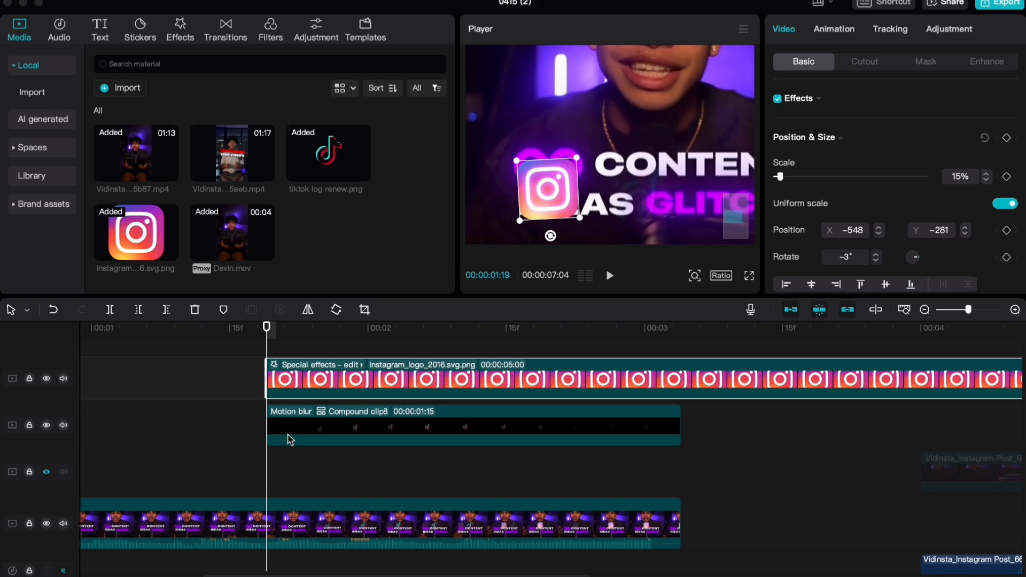
# Step: Set the Instagram logo's opacity to 0% and add opacity and position keyframes at 00:00:01:20
pyautogui.moveTo(303, 341); pyautogui.dragTo(267, 343)
pyautogui.scroll(-2, 350, 450)
pyautogui.scroll(2, 351, 450)
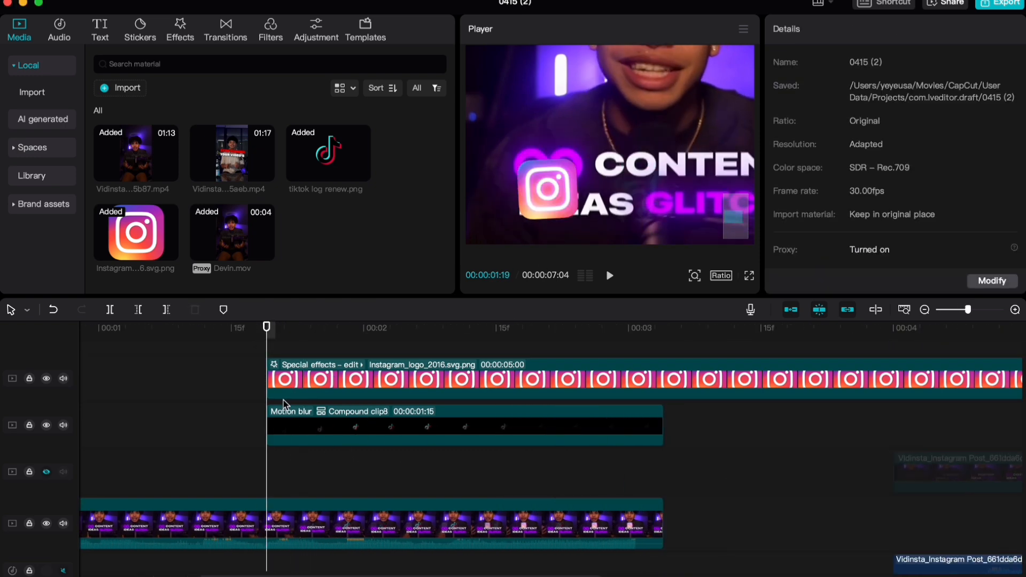
pyautogui.click(294, 384)
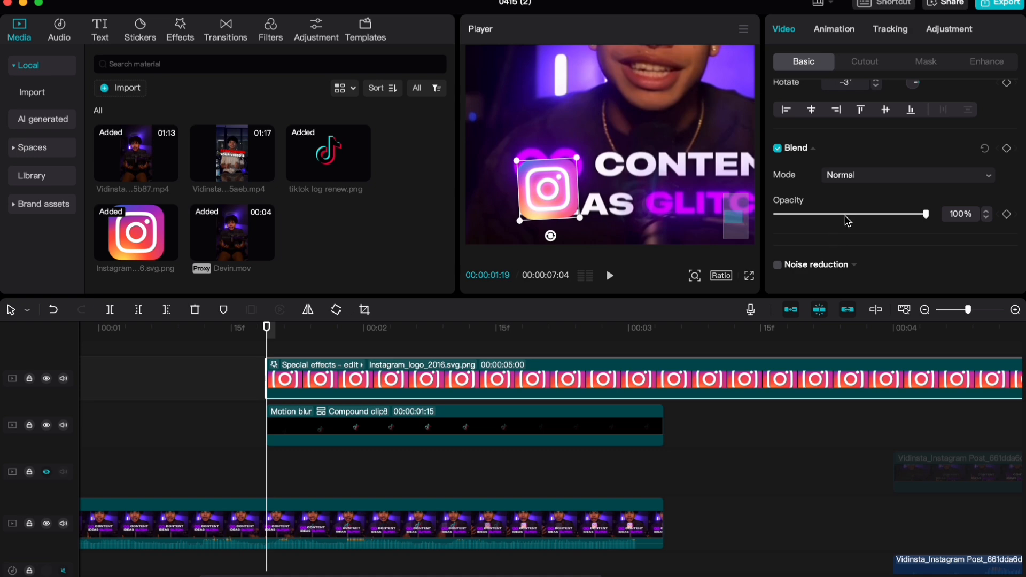
pyautogui.moveTo(847, 212); pyautogui.dragTo(761, 216)
pyautogui.press('Right')
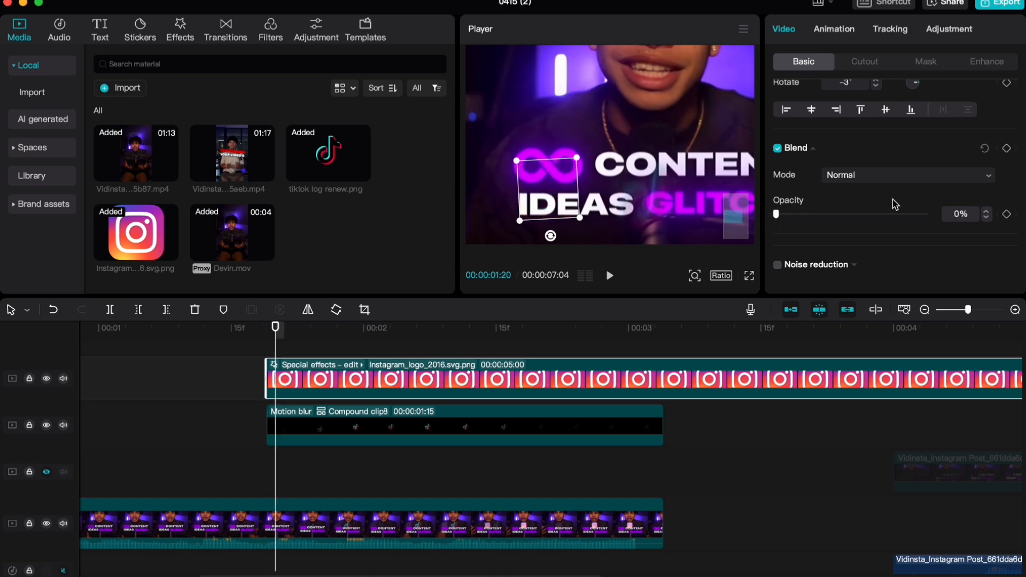
pyautogui.click(1007, 214)
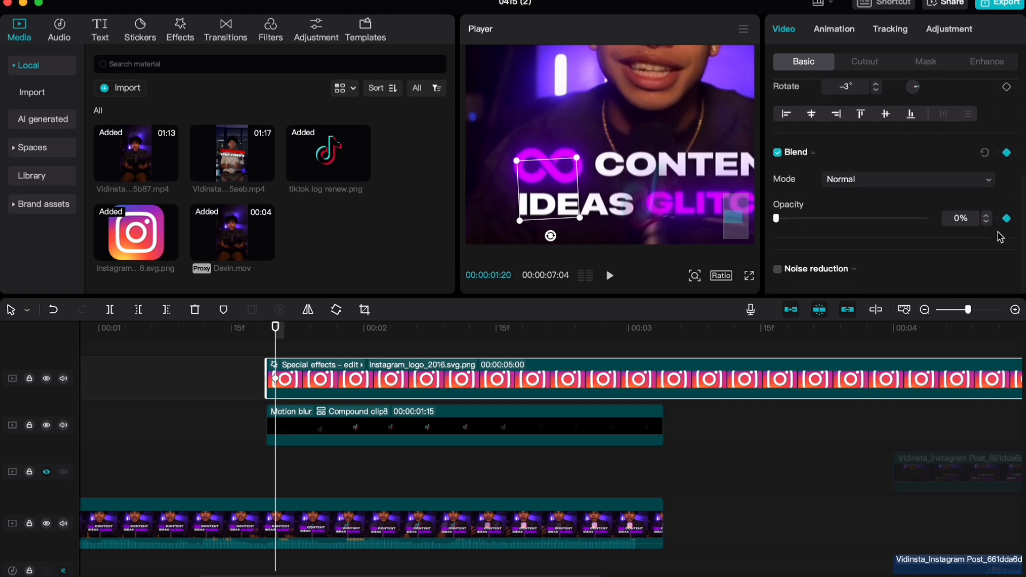
pyautogui.scroll(4, 983, 249)
pyautogui.click(1007, 230)
# Step: At 00:00:01:28, set the Instagram logo's opacity to 13% and move it above the infinity symbol to X -574, Y -75
pyautogui.scroll(-4, 822, 279)
pyautogui.press('Left')
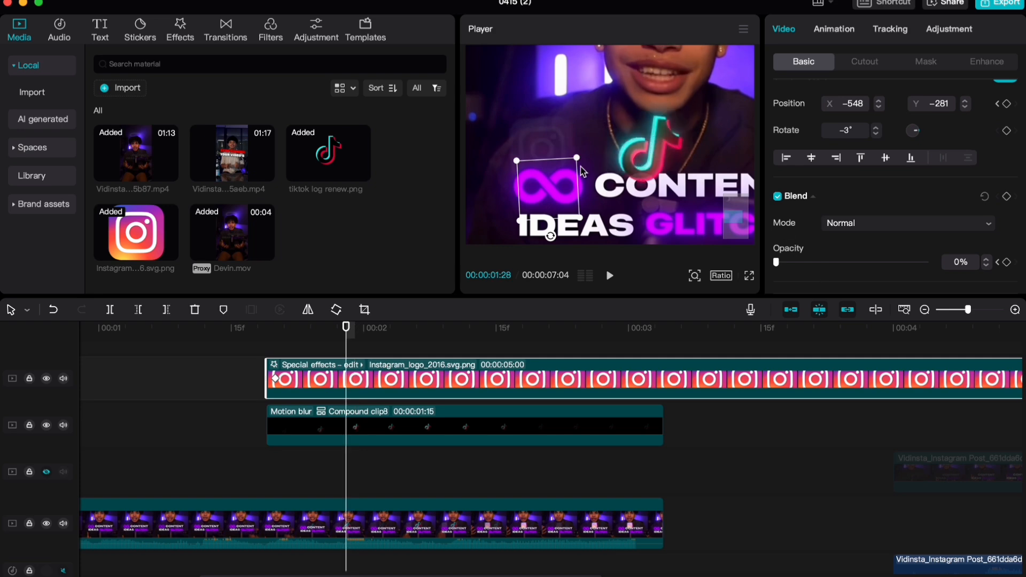
pyautogui.moveTo(965, 260); pyautogui.dragTo(949, 257)
pyautogui.write('13')
pyautogui.press('Return')
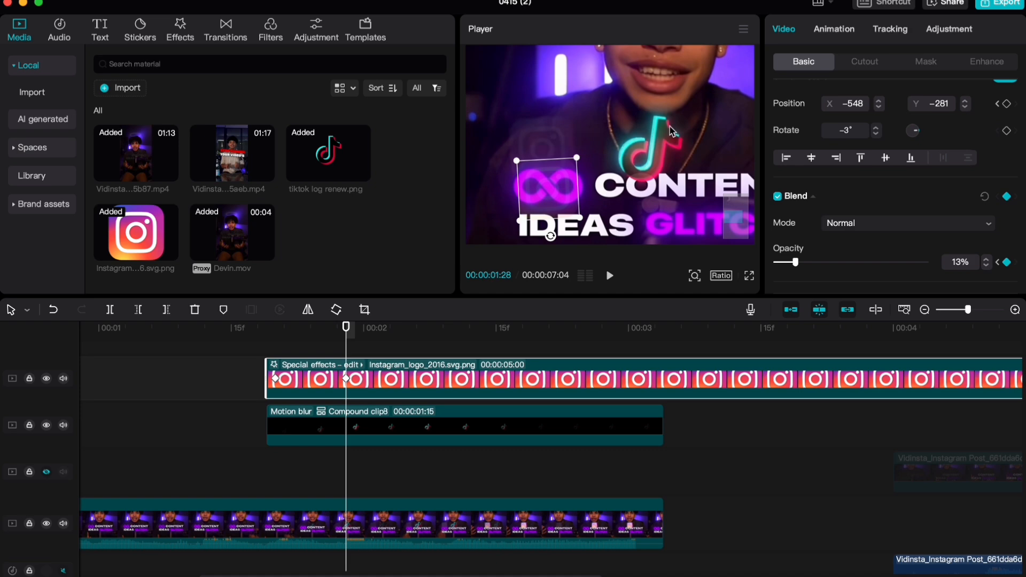
pyautogui.moveTo(550, 214); pyautogui.dragTo(542, 170)
pyautogui.scroll(3, 900, 230)
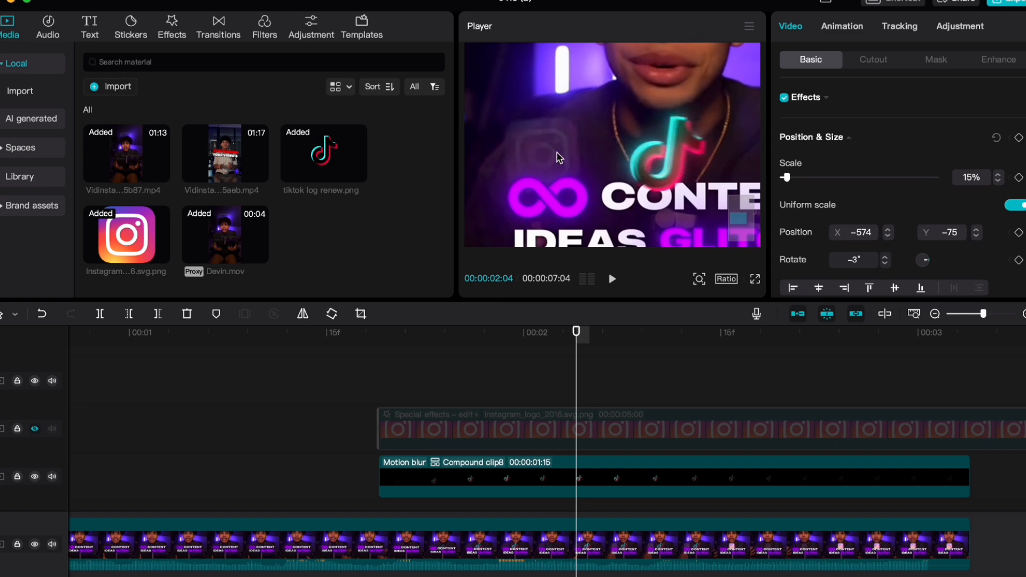
# Step: Find where the reference logo starts moving sideways and add position and opacity hold keyframes on the Instagram logo at 00:00:02:05
pyautogui.press('Right')
pyautogui.press('Right')
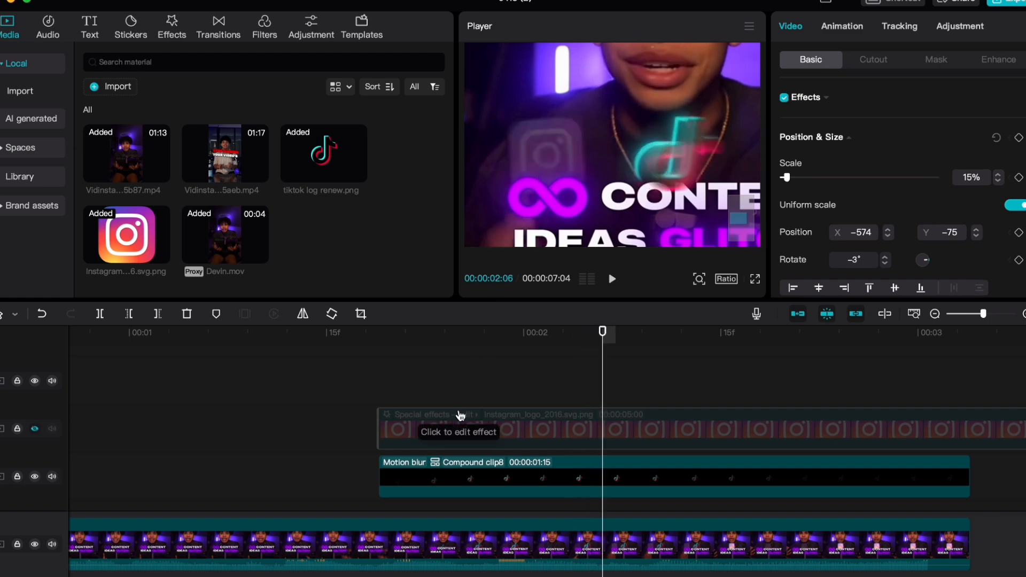
pyautogui.press('Left')
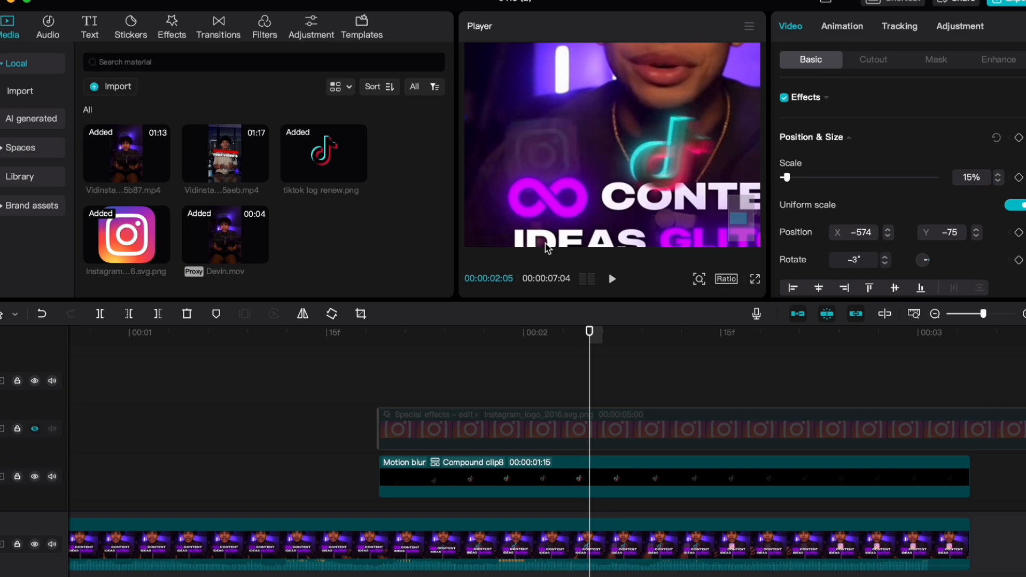
pyautogui.click(34, 430)
pyautogui.click(1019, 232)
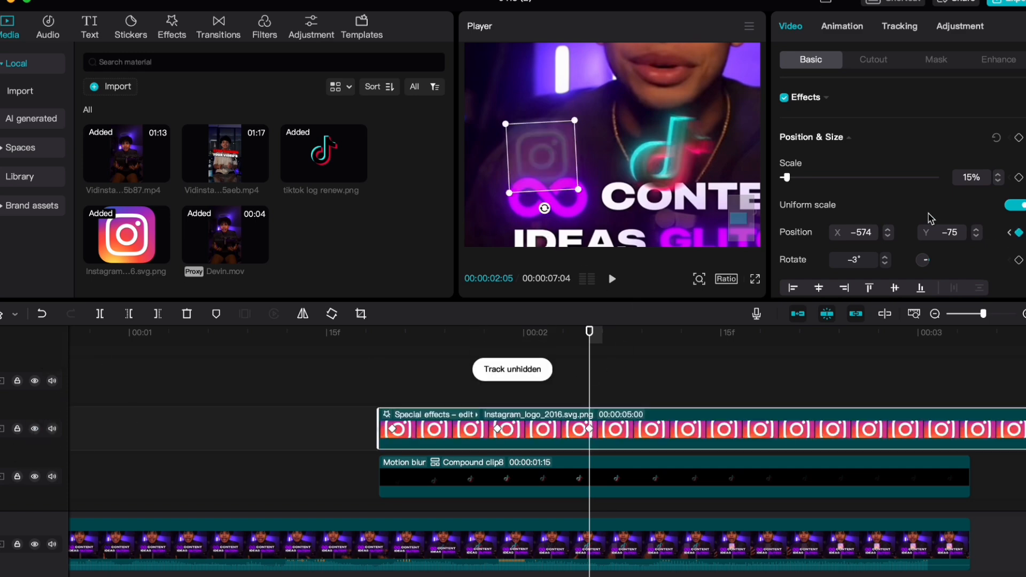
pyautogui.scroll(-3, 896, 205)
pyautogui.scroll(-3, 895, 205)
pyautogui.click(1018, 216)
# Step: At 00:00:02:16, move the Instagram logo over the reference logo to X -20, Y -55 and set its opacity to 80%
pyautogui.click(721, 409)
pyautogui.hscroll(3, 734, 411)
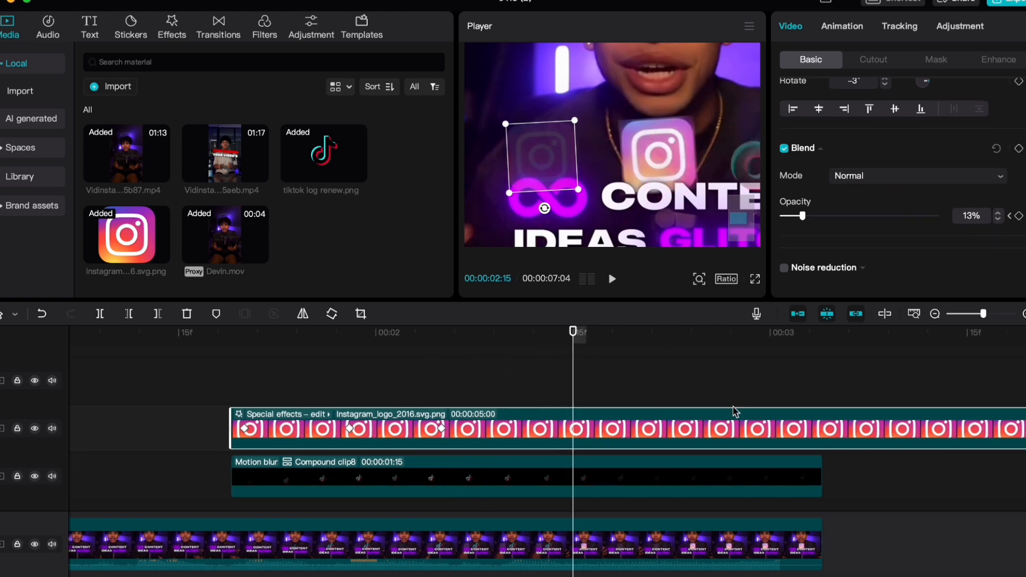
pyautogui.press('Right')
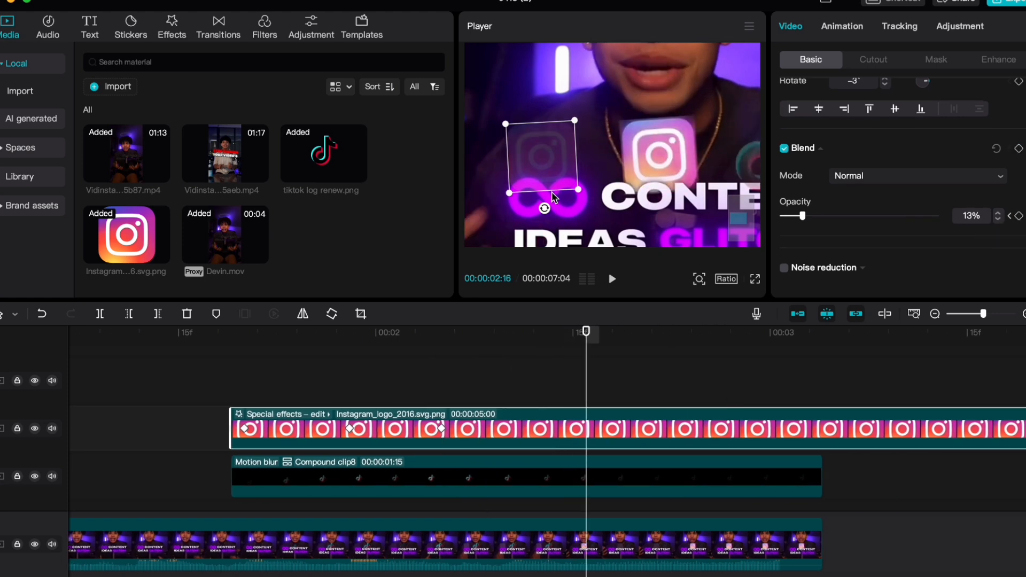
pyautogui.moveTo(547, 169); pyautogui.dragTo(662, 163)
pyautogui.click(976, 220)
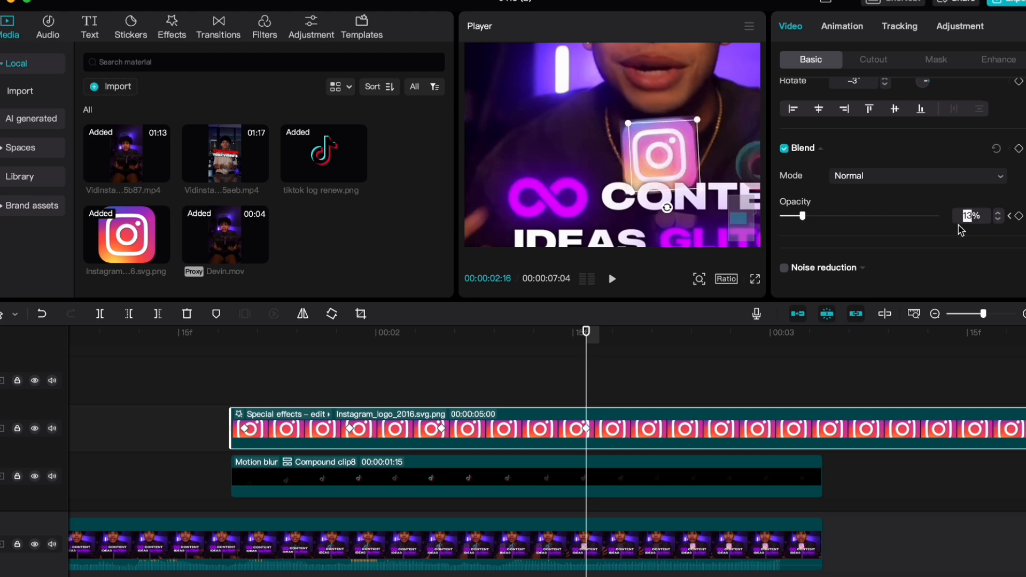
pyautogui.write('80')
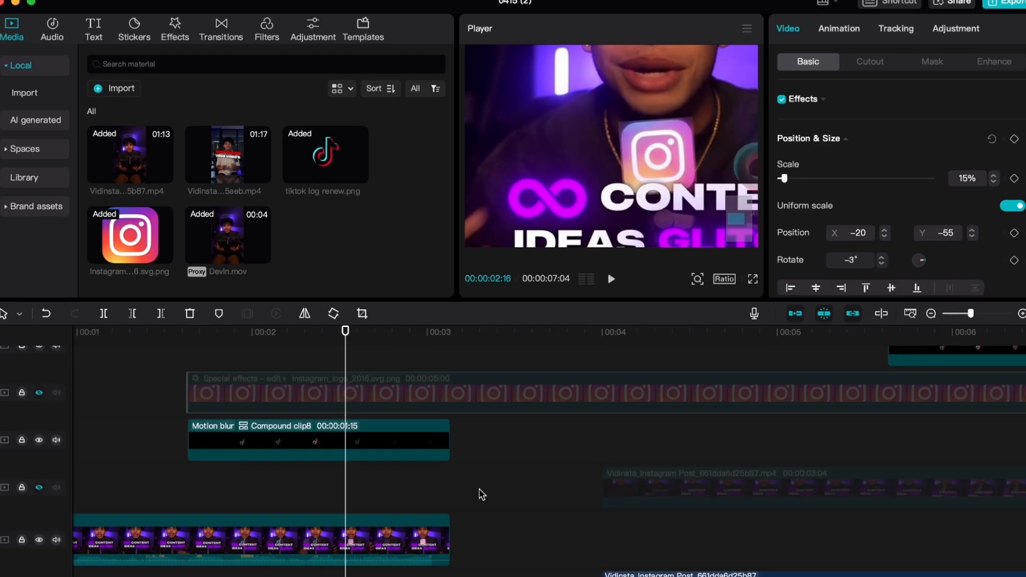
# Step: Compare with the reference one frame further and set the Instagram logo's opacity to 20% at 00:00:02:17
pyautogui.press('Right')
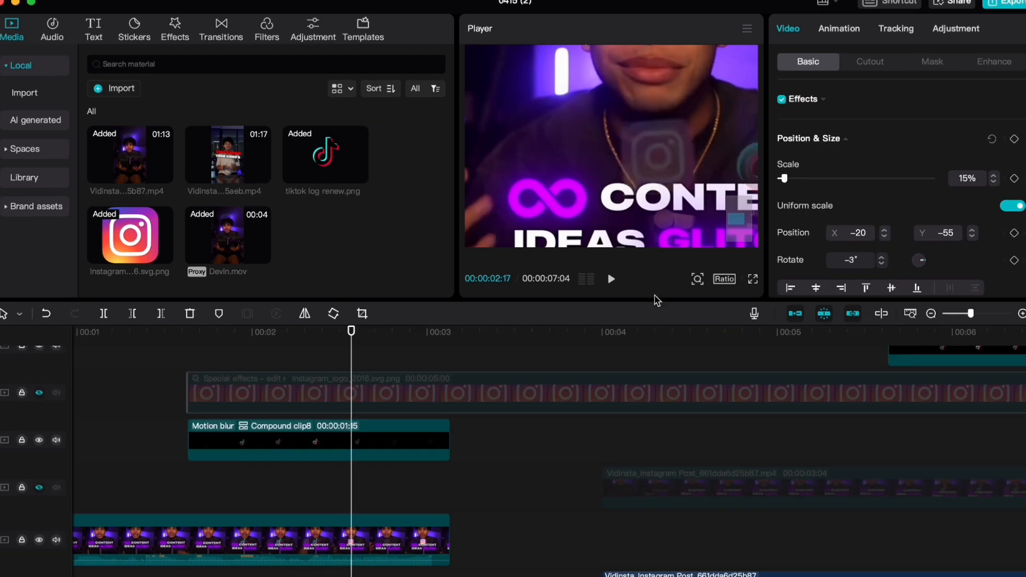
pyautogui.click(40, 393)
pyautogui.scroll(-5, 945, 215)
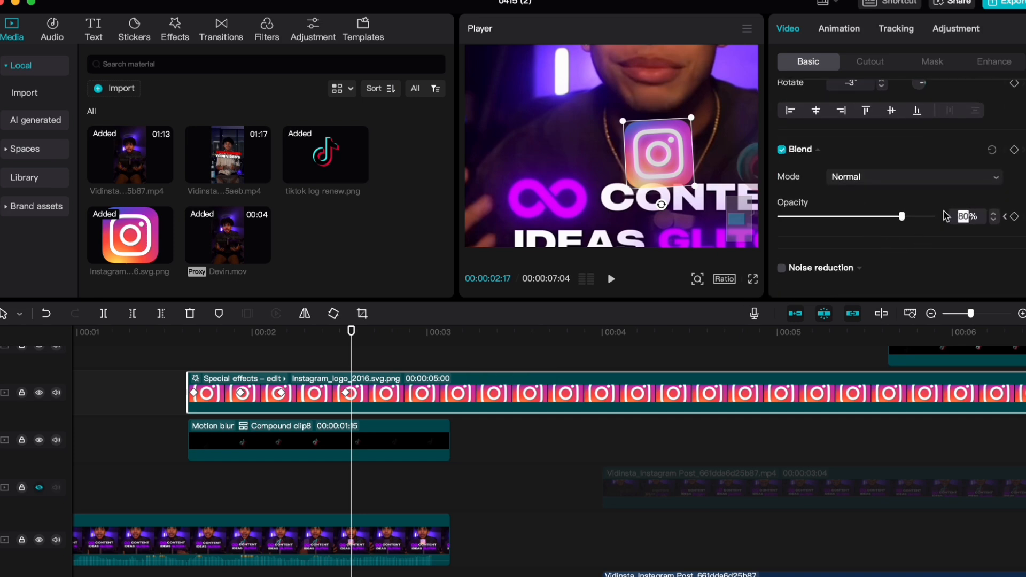
pyautogui.write('20')
pyautogui.press('Return')
# Step: Raise the Instagram logo's opacity again with a keyframe at 00:00:02:18 to match the reference flicker, and play it back from 00:00:01:15
pyautogui.click(39, 393)
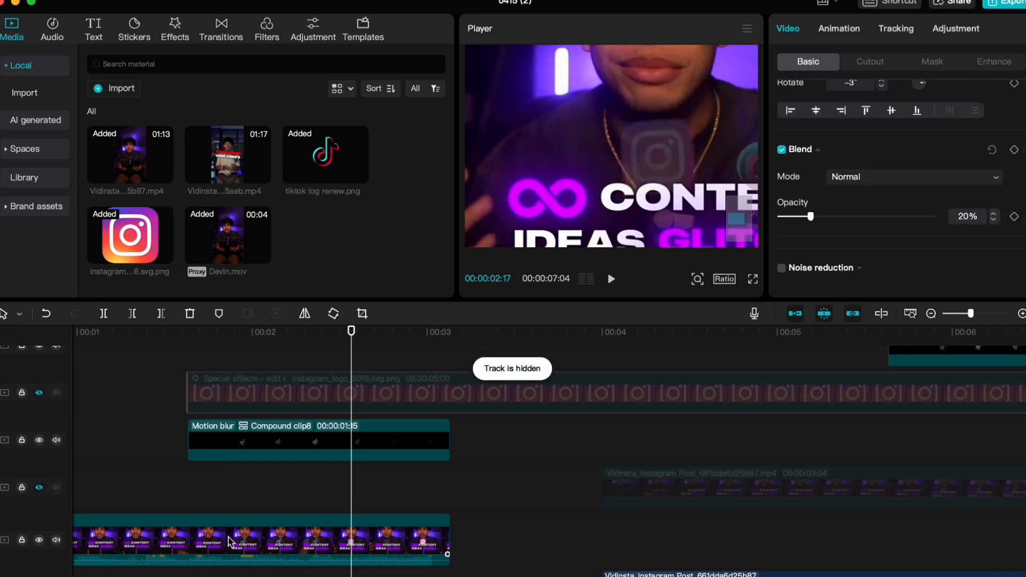
pyautogui.press('Right')
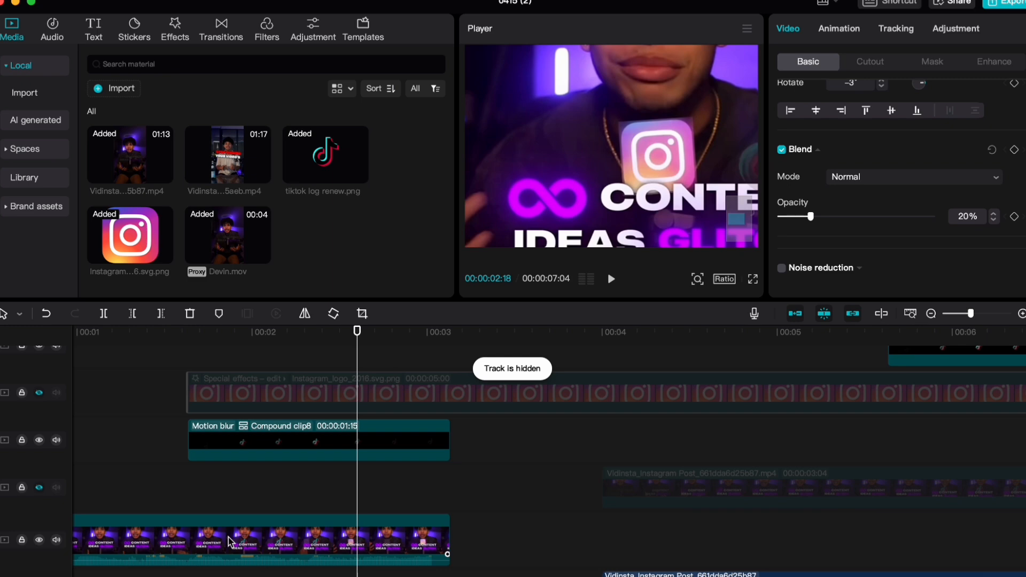
pyautogui.click(39, 393)
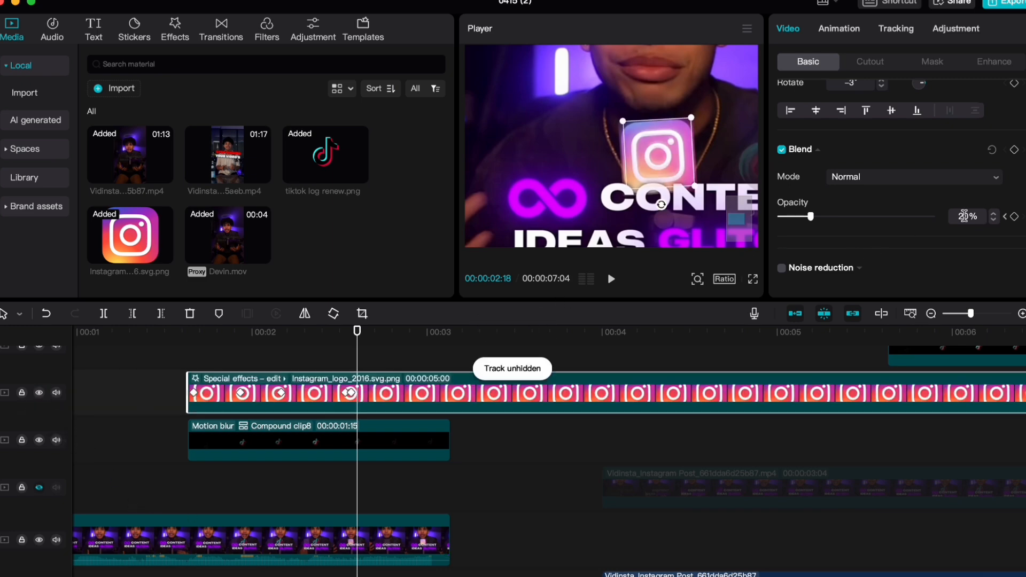
pyautogui.click(166, 368)
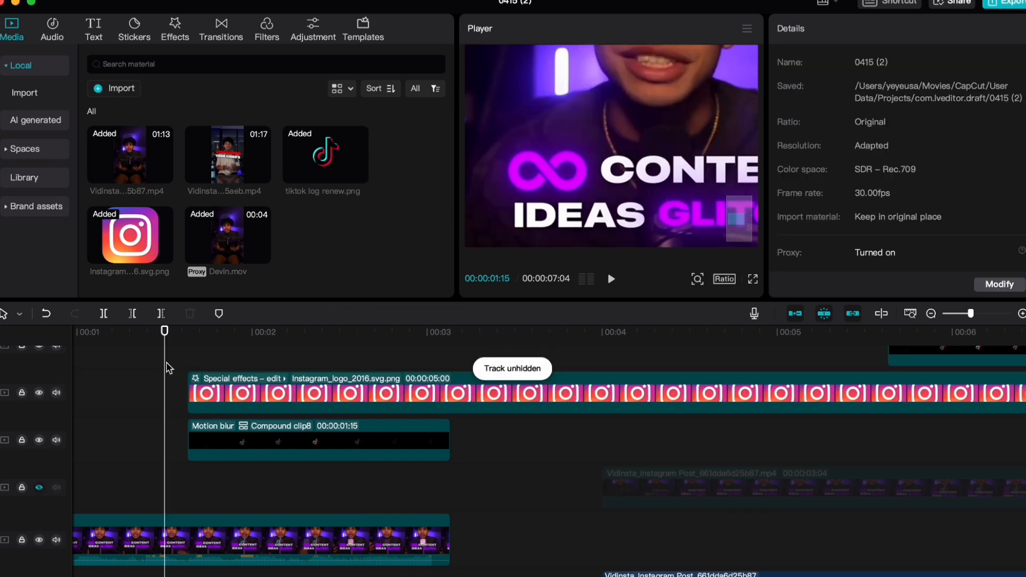
pyautogui.press('space')
# Step: Split the Instagram logo clip at 00:00:03:04, where Devin.mov ends, and delete the remainder
pyautogui.click(451, 357)
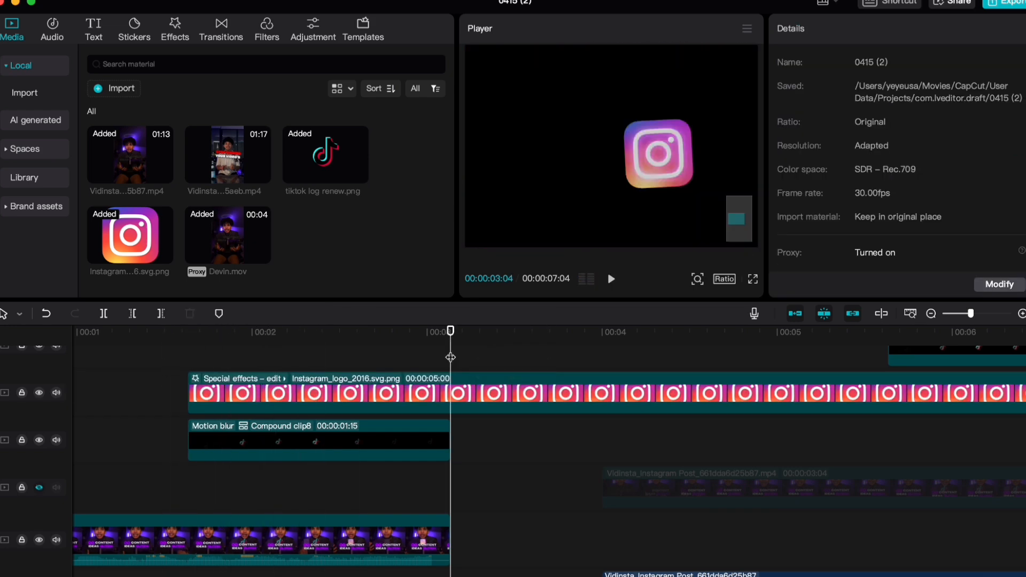
pyautogui.click(516, 390)
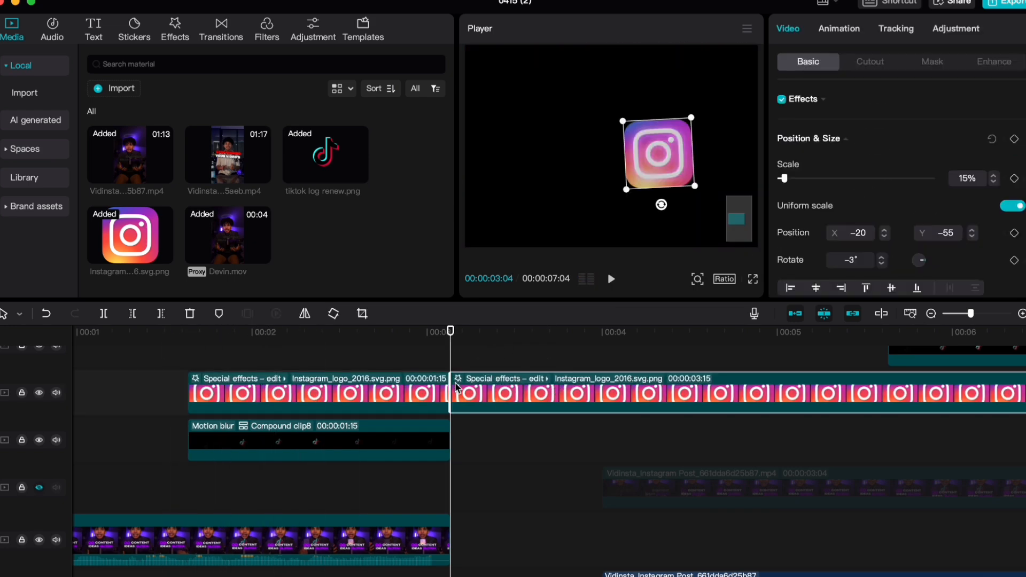
pyautogui.press('w')
# Step: Apply the Ease In 2 graph to the Instagram logo's first Y move and reshape its handles so it slows into 00:00:01:28
pyautogui.click(398, 395)
pyautogui.hotkey('alt', 'k')
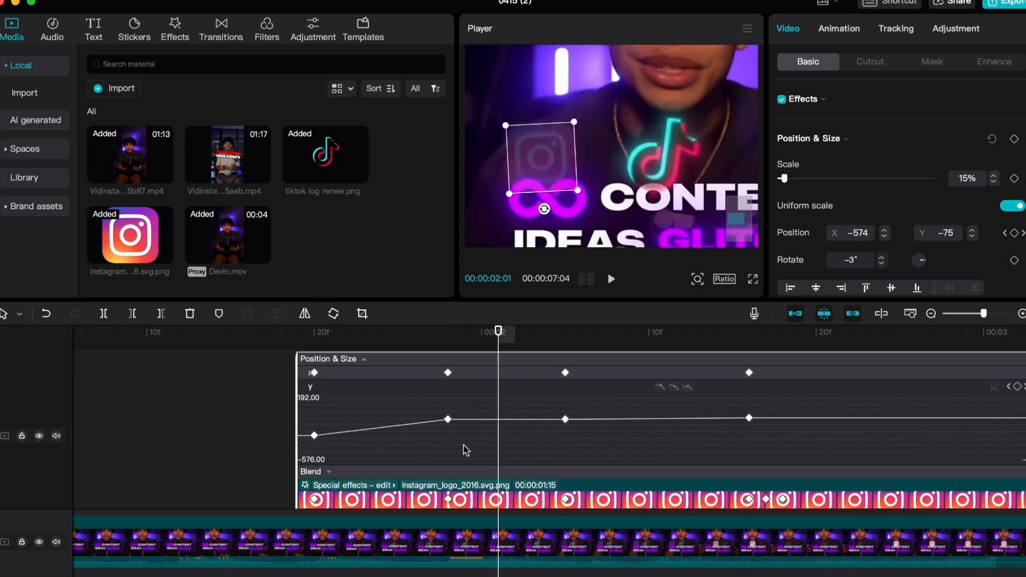
pyautogui.moveTo(464, 447); pyautogui.dragTo(280, 405)
pyautogui.click(937, 385)
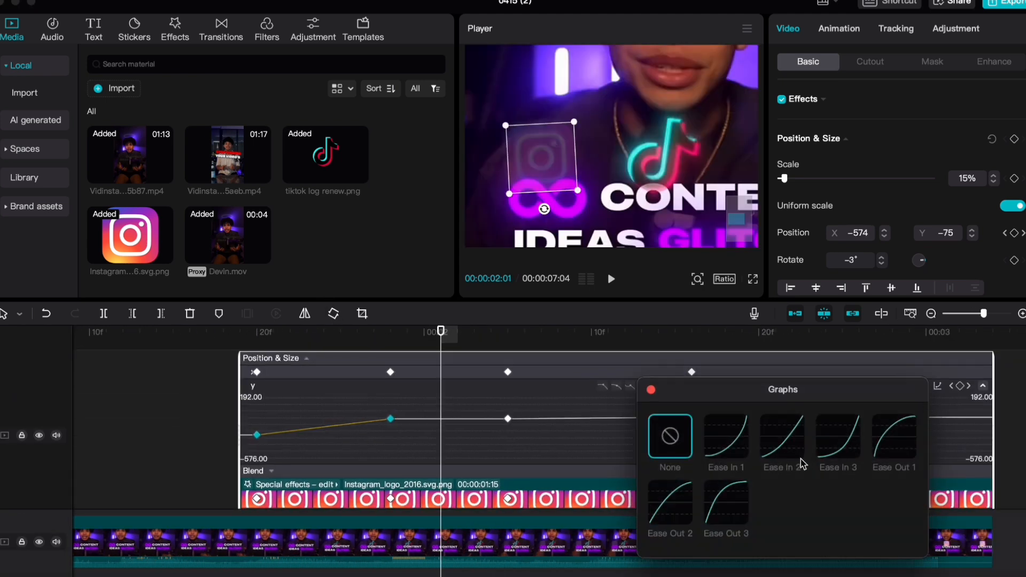
pyautogui.click(782, 436)
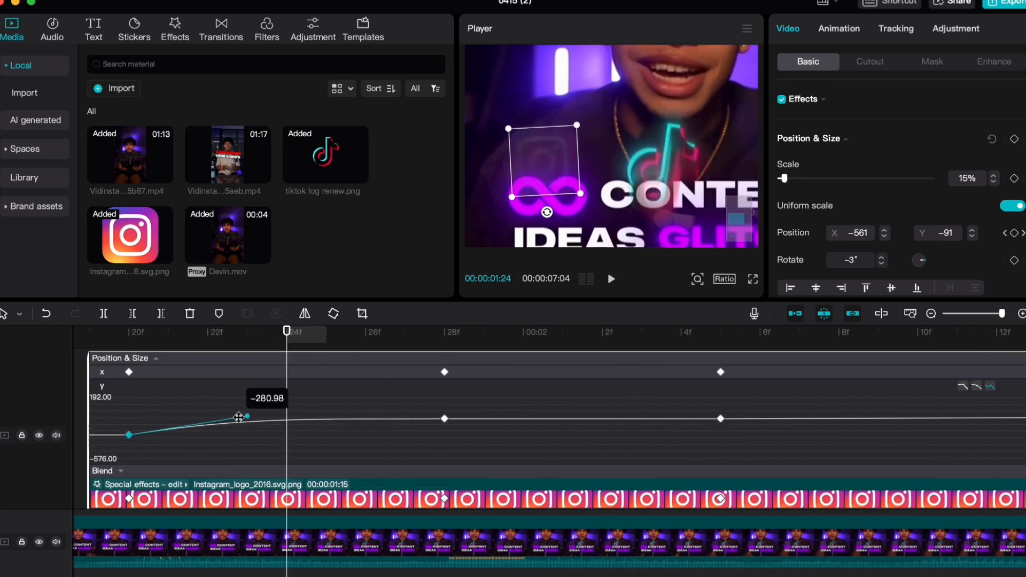
pyautogui.click(130, 334)
pyautogui.moveTo(130, 339); pyautogui.dragTo(166, 340)
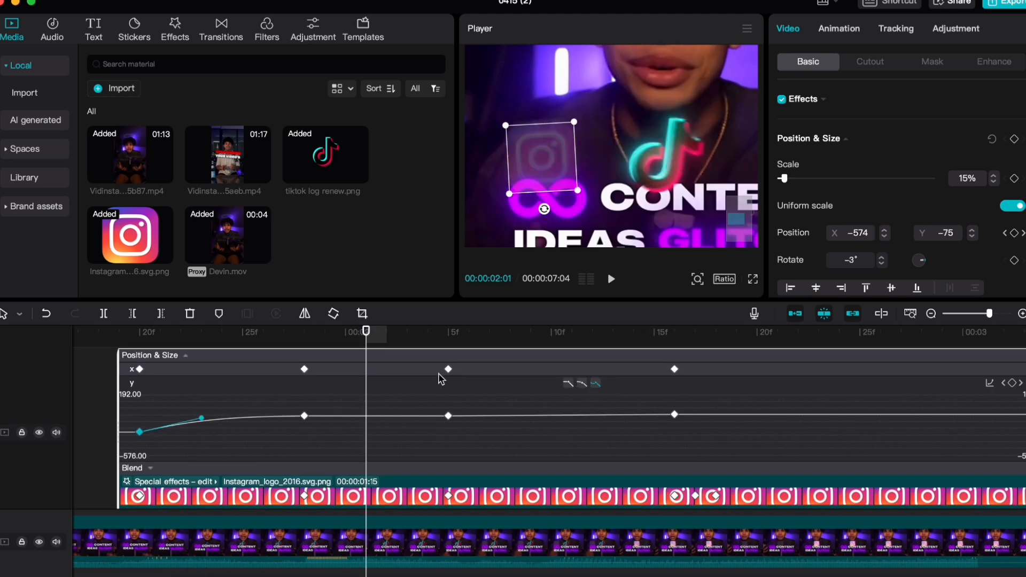
# Step: Open the Instagram logo's X position curve and apply the Ease In 2 graph between 00:00:02:05 and 00:00:02:16
pyautogui.click(193, 375)
pyautogui.hscroll(5, 680, 451)
pyautogui.moveTo(516, 438); pyautogui.dragTo(248, 382)
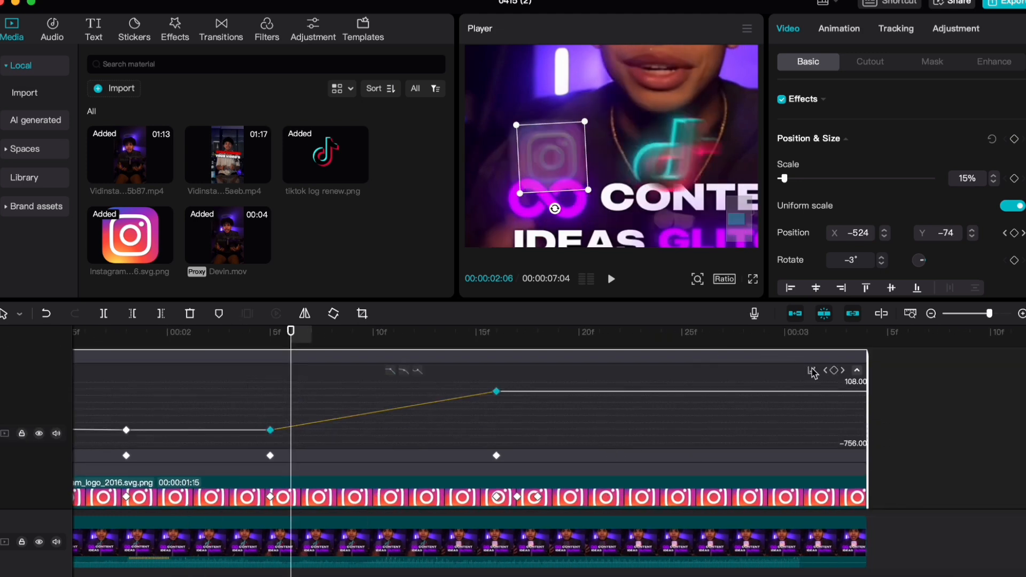
pyautogui.click(812, 370)
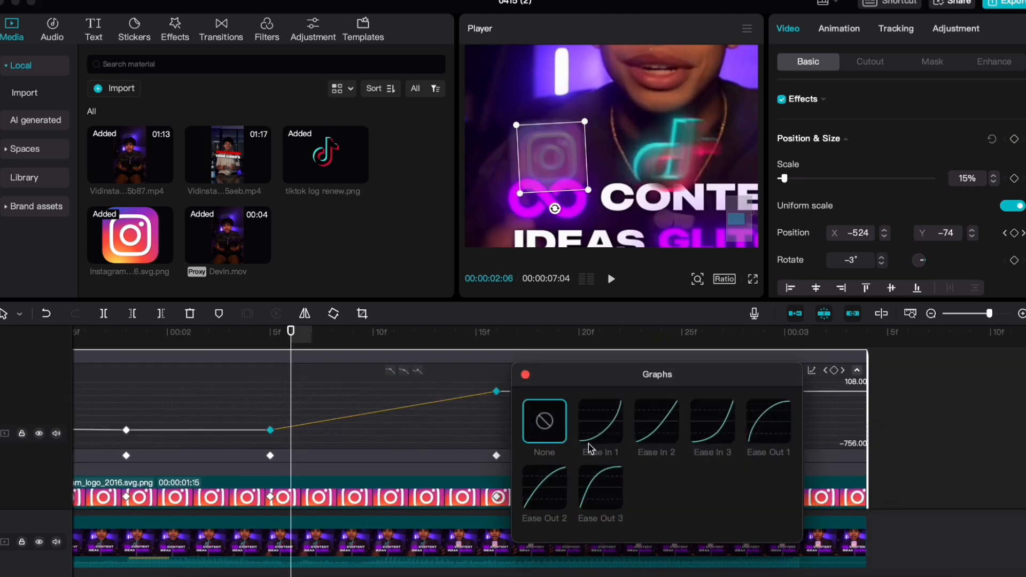
pyautogui.click(656, 422)
pyautogui.click(526, 376)
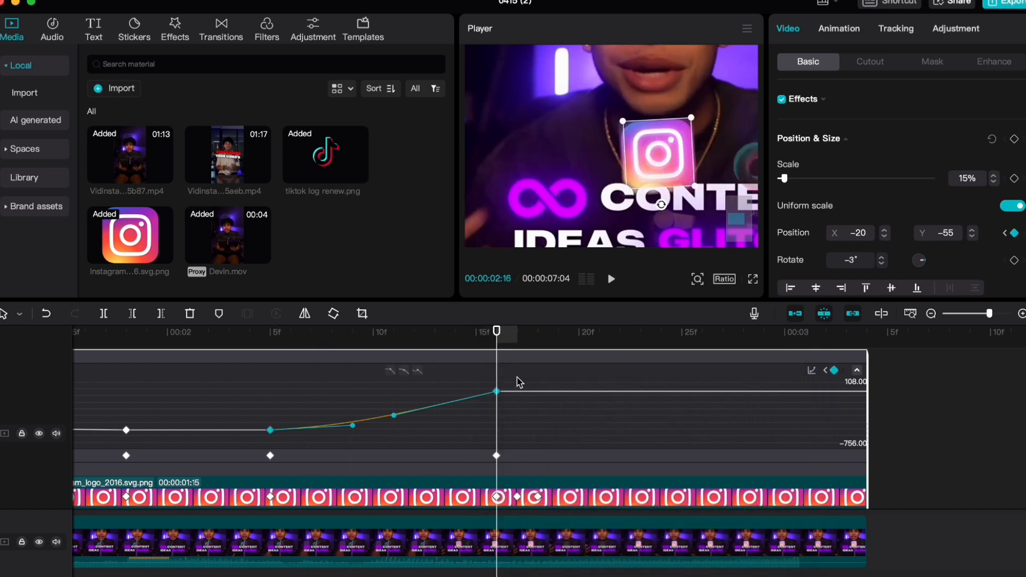
# Step: Reshape the X curve's handles so the Instagram logo slows into the 00:00:02:16 keyframe, and play back the move
pyautogui.click(269, 335)
pyautogui.press('super+=')
pyautogui.click(378, 334)
pyautogui.moveTo(435, 414); pyautogui.dragTo(499, 393)
pyautogui.moveTo(383, 430); pyautogui.dragTo(352, 409)
pyautogui.click(275, 335)
pyautogui.press('space')
pyautogui.press('space')
pyautogui.press('space')
pyautogui.press('space')
# Step: Close the keyframe curves, turn the Instagram logo clip into a compound clip and enable motion blur with Blur set to 90
pyautogui.press('super+minus')
pyautogui.scroll(-2, 419, 460)
pyautogui.doubleClick(417, 455)
pyautogui.press('super+minus')
pyautogui.press('super+minus')
pyautogui.press('super+minus')
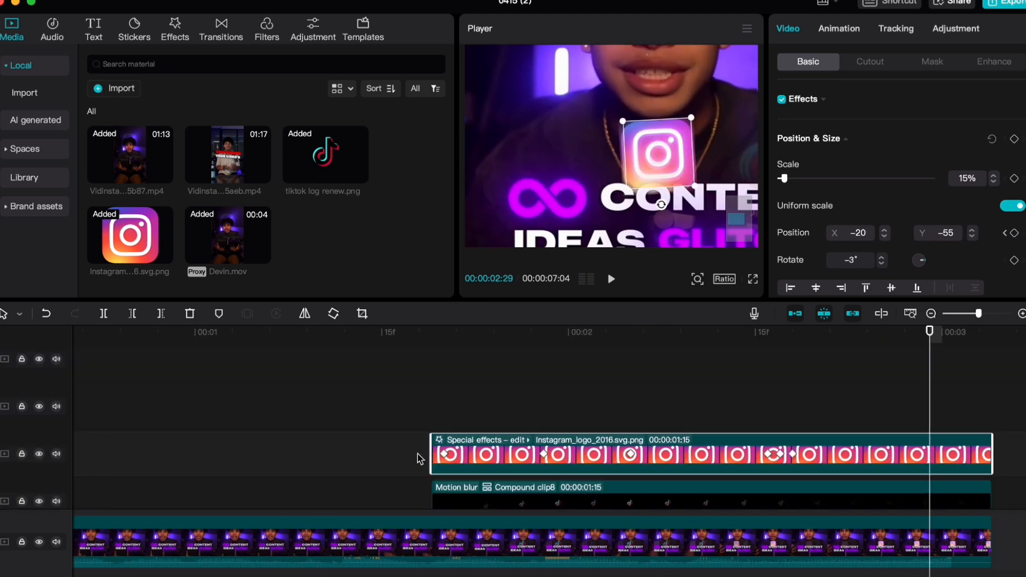
pyautogui.hscroll(3, 586, 453)
pyautogui.rightClick(647, 450)
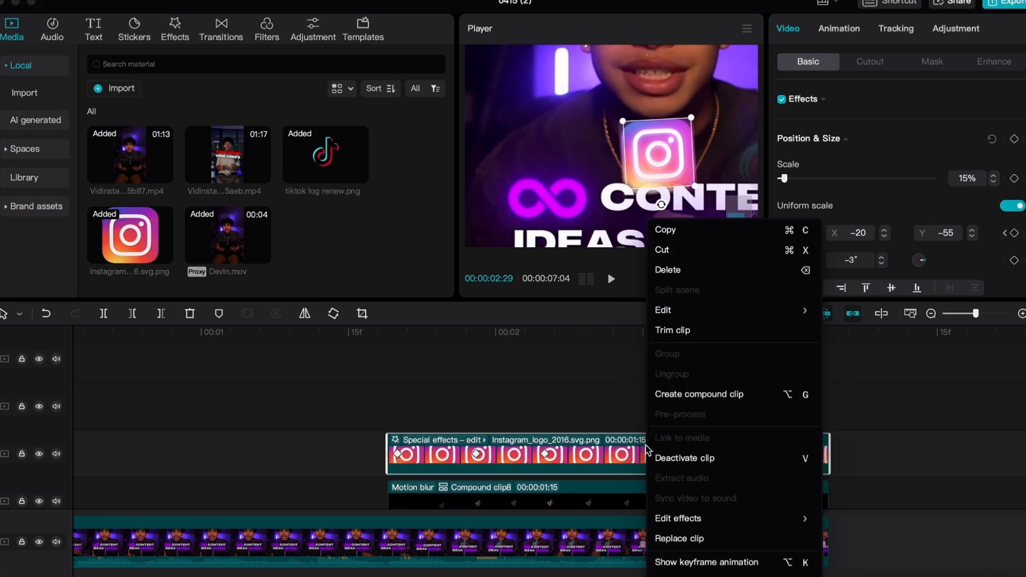
pyautogui.click(686, 395)
pyautogui.scroll(-6, 847, 246)
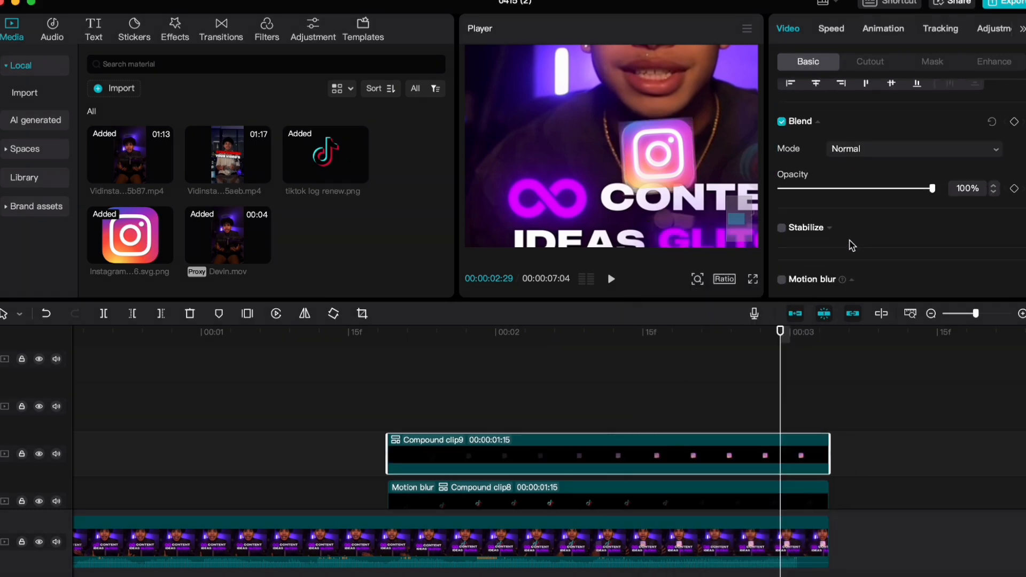
pyautogui.click(782, 217)
pyautogui.moveTo(932, 255); pyautogui.dragTo(919, 266)
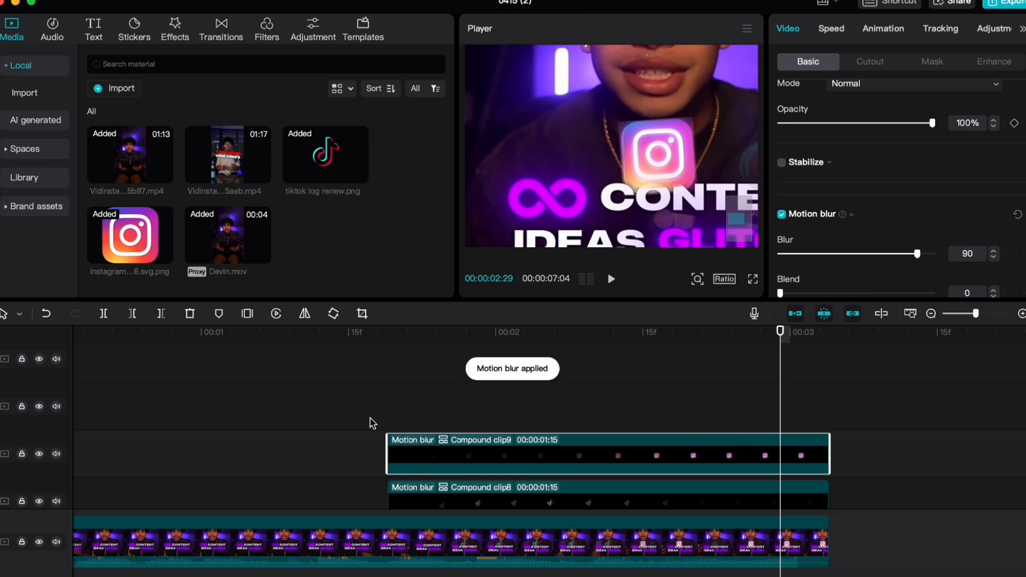
# Step: Unhide the title track, hide the Devin.mov reference track and play back the recreated title with both logos
pyautogui.scroll(-3, 357, 423)
pyautogui.scroll(-3, 357, 423)
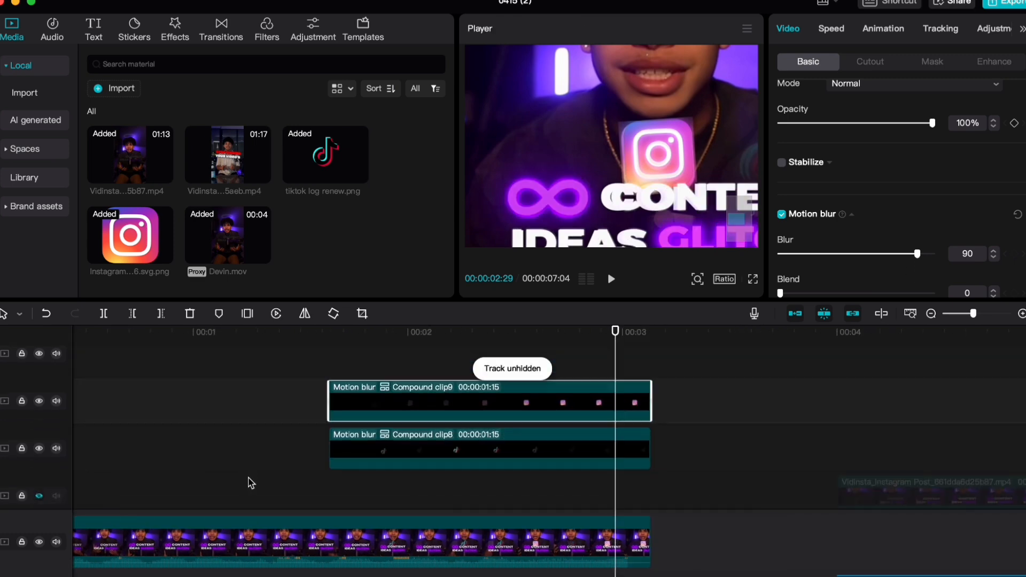
pyautogui.hscroll(-3, 251, 483)
pyautogui.scroll(-1, 251, 483)
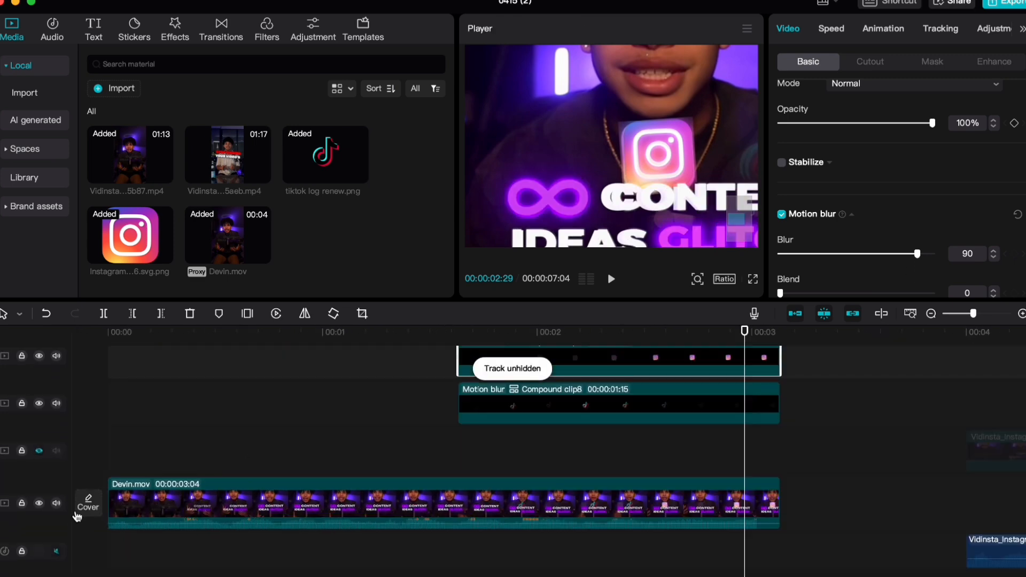
pyautogui.click(39, 502)
pyautogui.press('space')
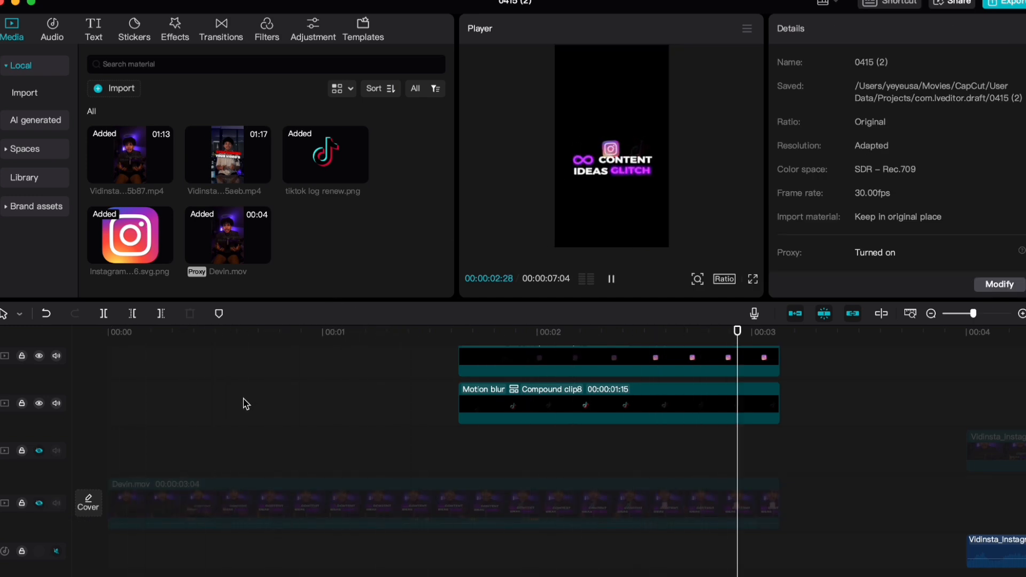
pyautogui.press('space')
pyautogui.moveTo(529, 334); pyautogui.dragTo(544, 337)
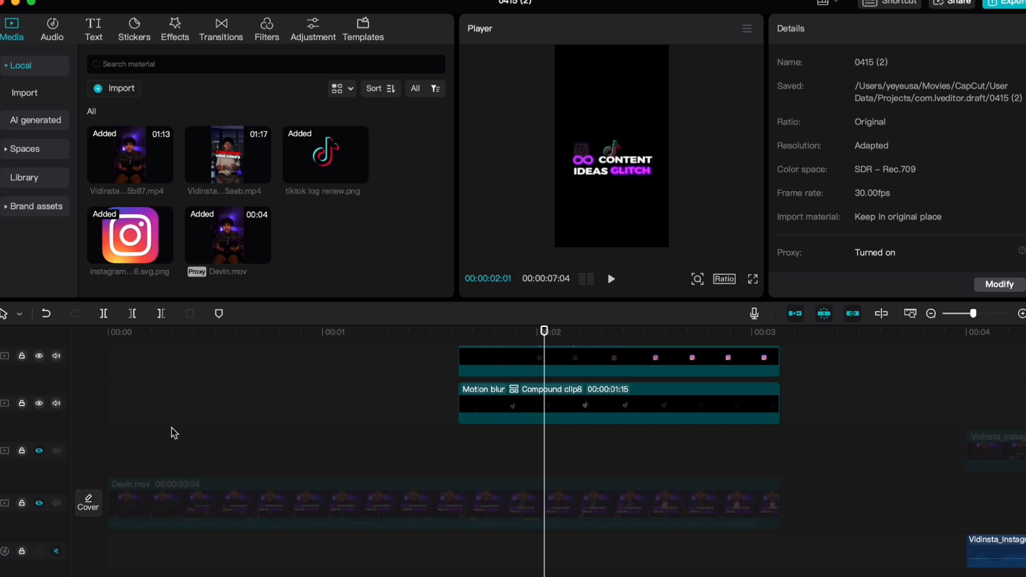